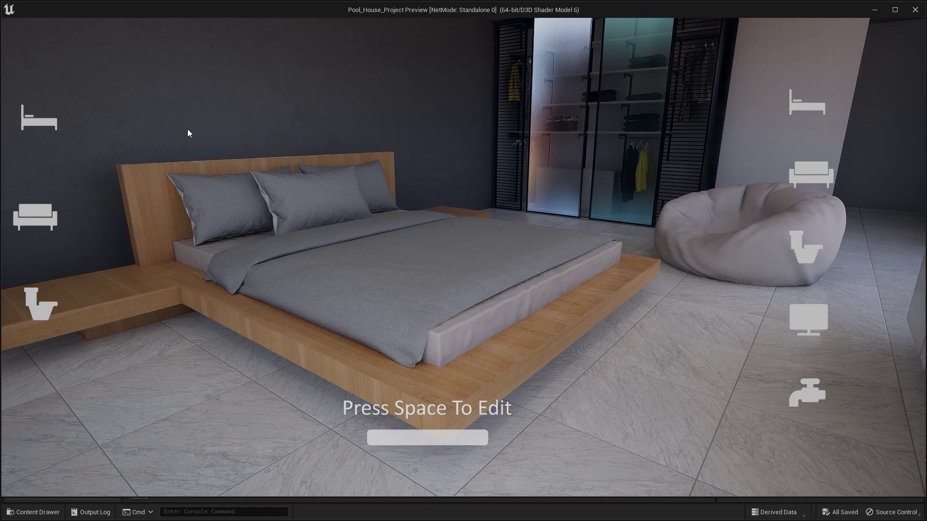
- Open the bedroom material menu in the running preview, and exit the preview
{"action": "left_click", "coordinate": [48, 120]}
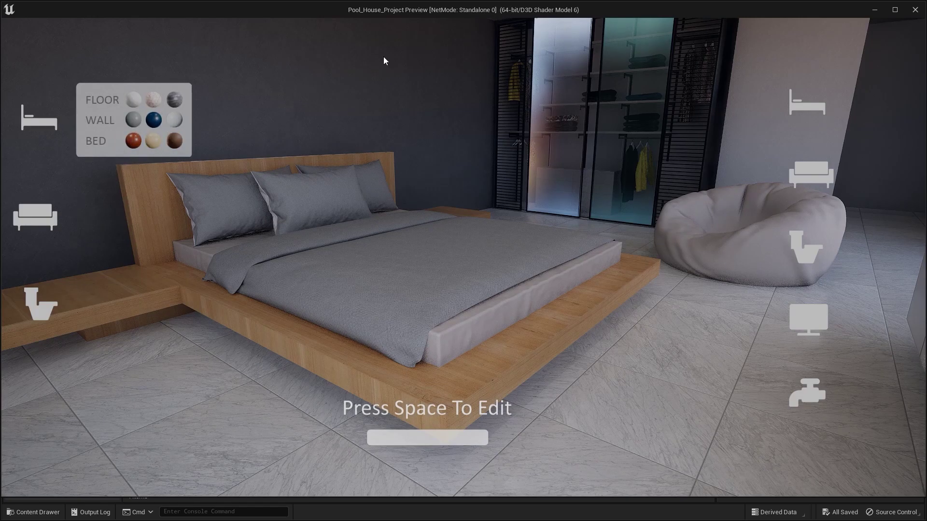
{"action": "key", "text": "Escape"}
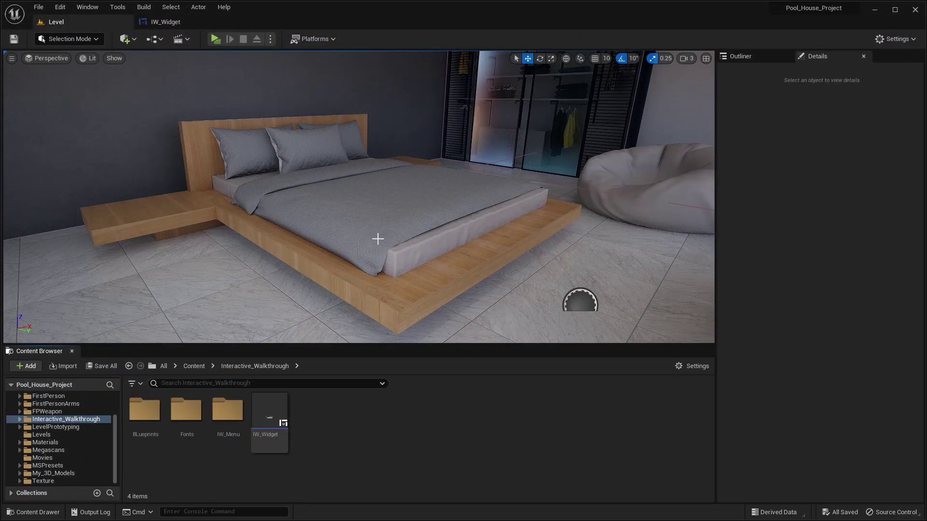
- Create a Level Variant Sets asset named IW_Variant_Sets in the Interactive_Walkthrough folder
{"action": "right_click", "coordinate": [317, 459]}
{"action": "mouse_move", "coordinate": [349, 390]}
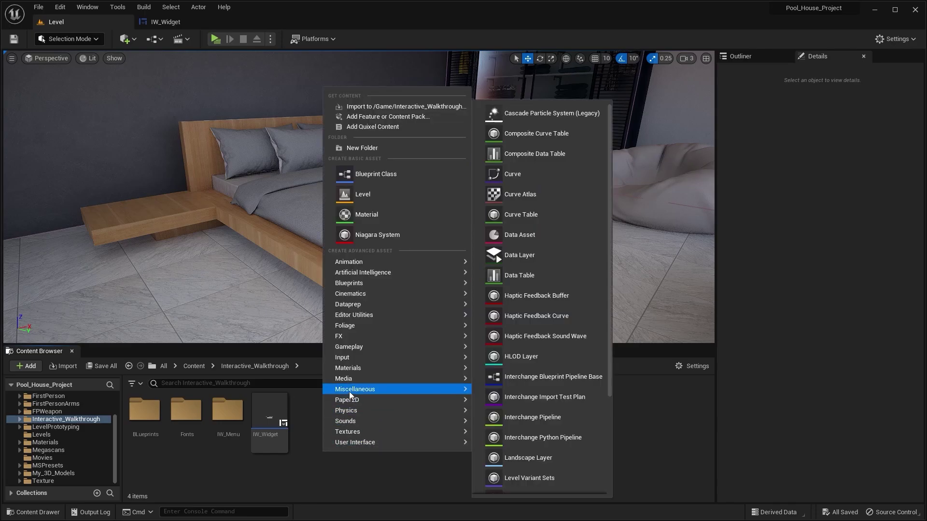
{"action": "left_click", "coordinate": [538, 471]}
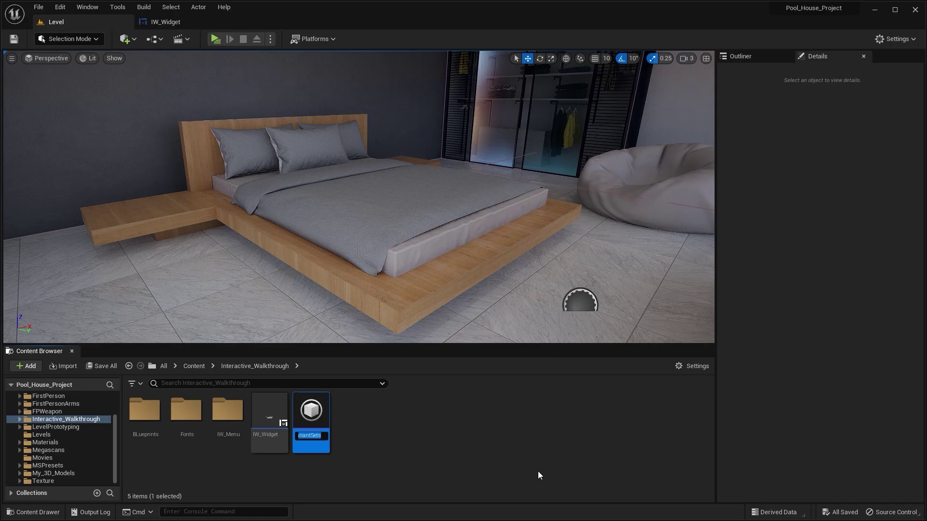
{"action": "key", "text": "BackSpace"}
{"action": "type", "text": "I"}
{"action": "type", "text": "W_Variant_S"}
{"action": "type", "text": "e"}
{"action": "key", "text": "Return"}
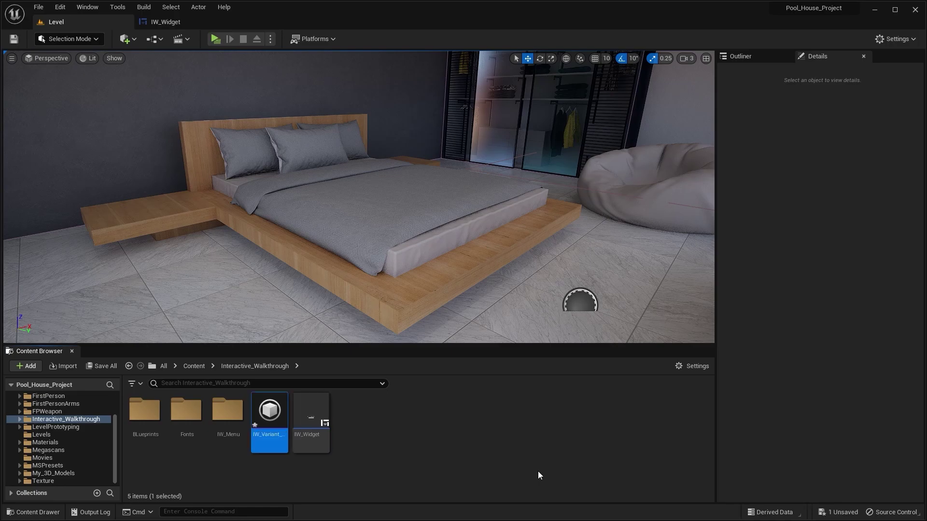
{"action": "left_click", "coordinate": [395, 438]}
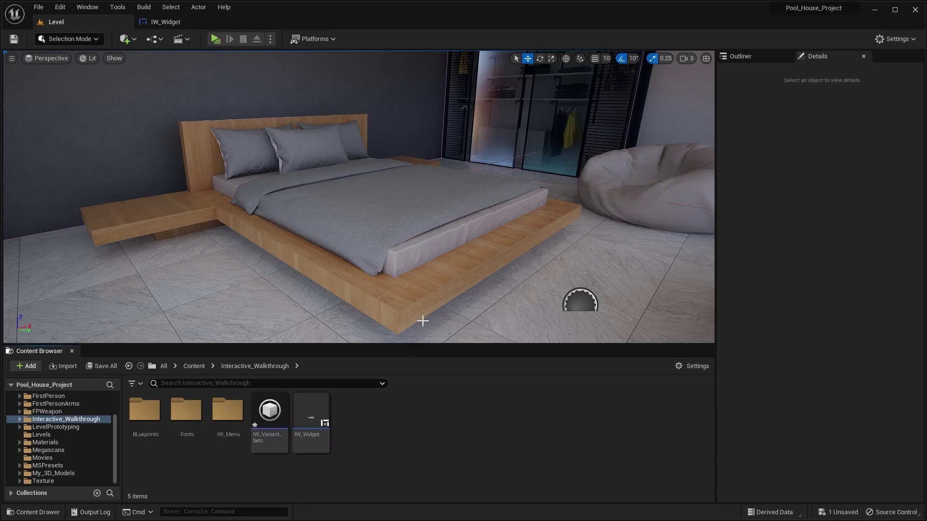
- Place the IW_Variant_Sets asset in the level on the bedroom floor between the bed and the TV cabinet
{"action": "right_click_drag", "start_coordinate": [422, 320], "coordinate": [555, 314]}
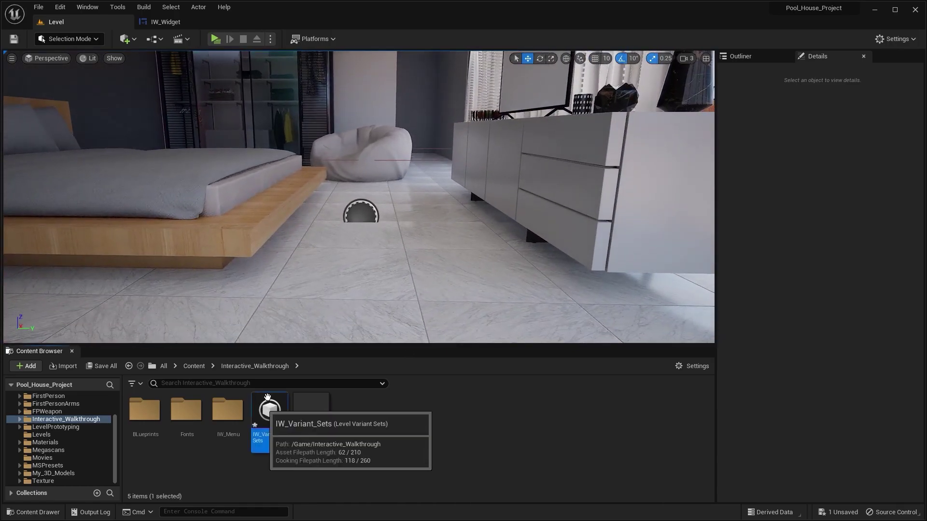
{"action": "left_click_drag", "start_coordinate": [268, 410], "coordinate": [391, 275]}
{"action": "right_click_drag", "start_coordinate": [417, 292], "coordinate": [487, 333]}
{"action": "left_click_drag", "start_coordinate": [345, 206], "coordinate": [376, 165]}
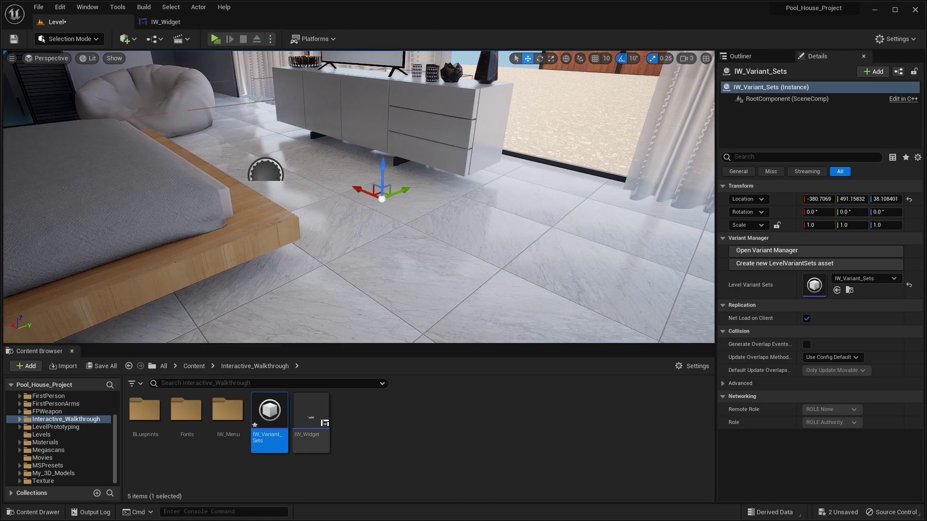
{"action": "right_click_drag", "start_coordinate": [377, 165], "coordinate": [471, 215]}
- Set In Opacity to 1.0 on the Set Render Opacity node in the IW_Widget event graph
{"action": "left_click", "coordinate": [187, 21]}
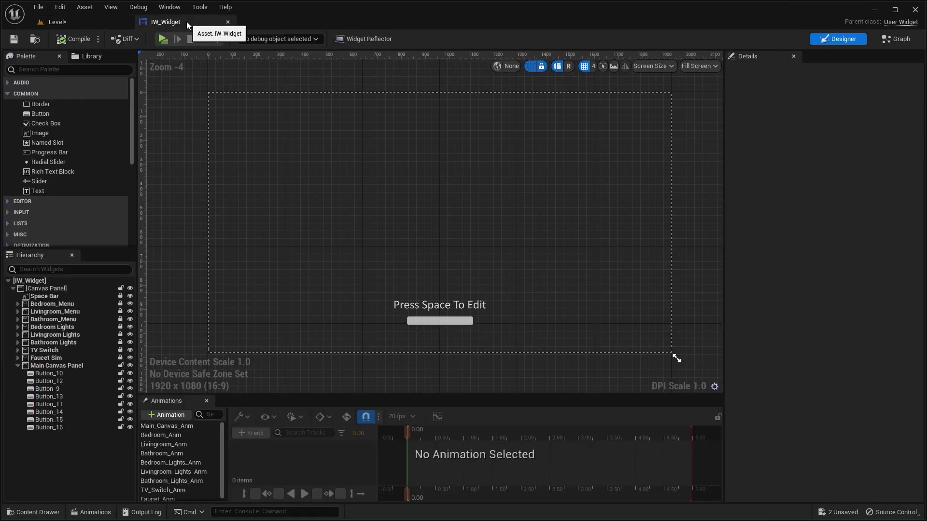
{"action": "left_click", "coordinate": [889, 38]}
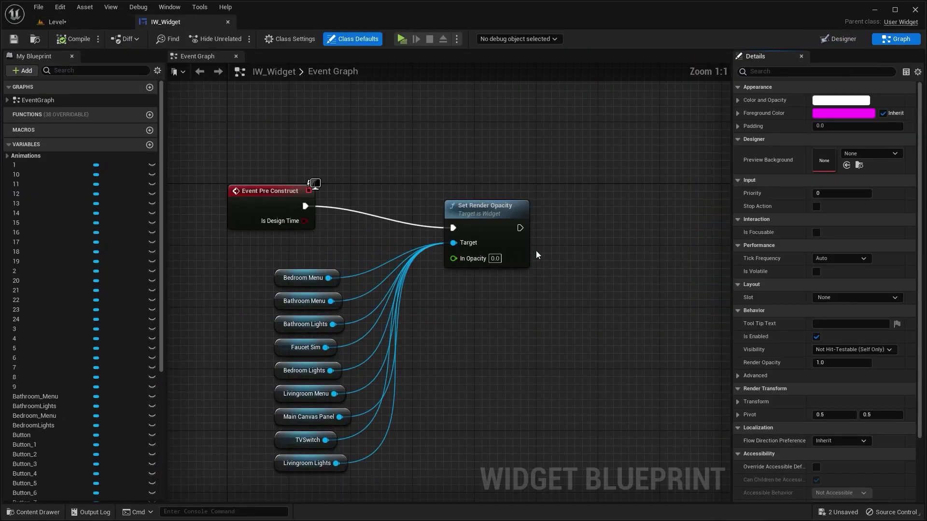
{"action": "left_click", "coordinate": [495, 258]}
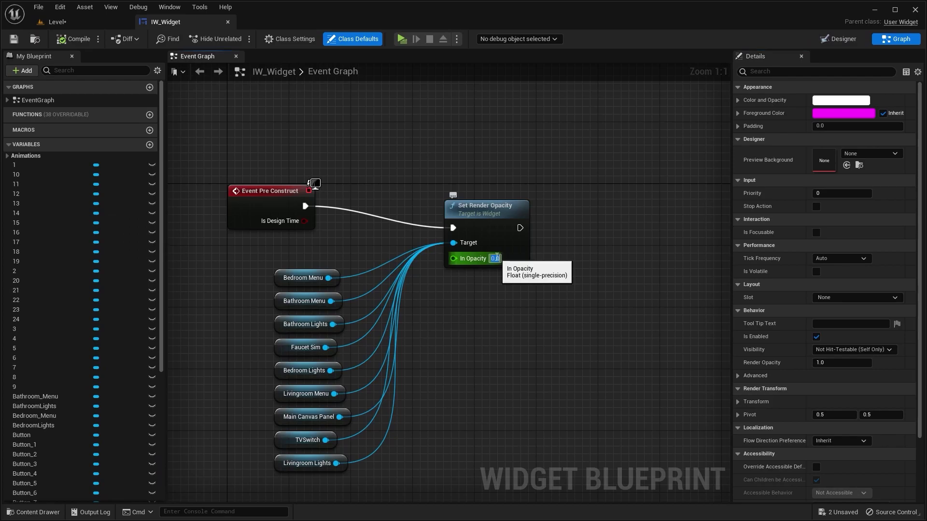
{"action": "type", "text": "1"}
{"action": "key", "text": "Return"}
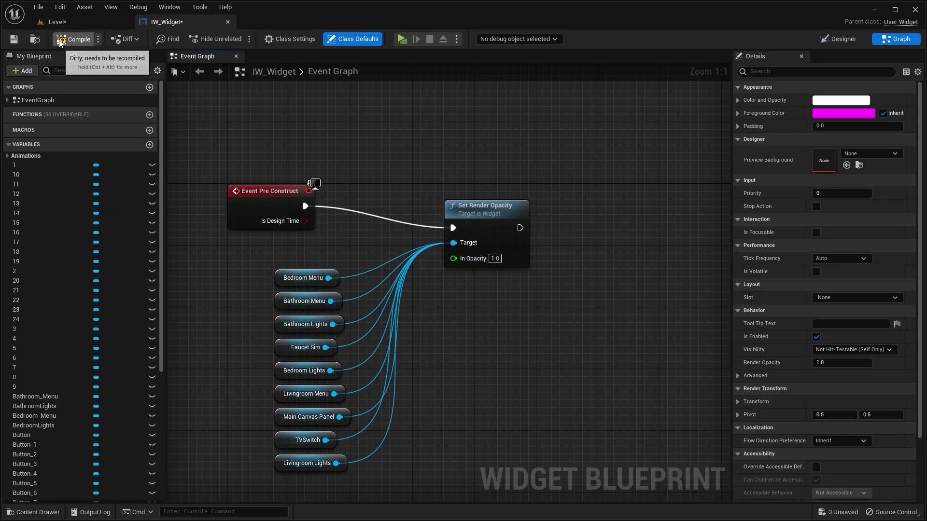
- Examine the floor, wall and bed material options of the bedroom menu in the IW_Widget designer
{"action": "left_click", "coordinate": [826, 41]}
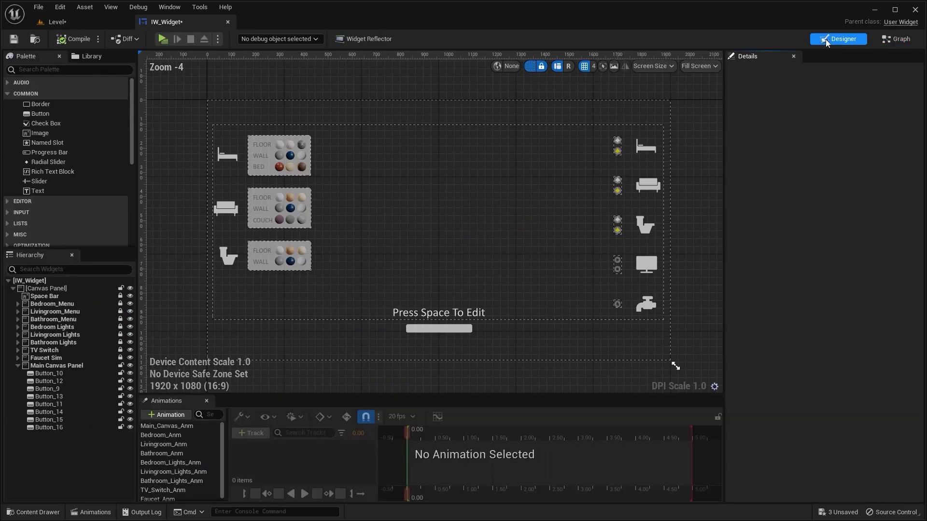
{"action": "scroll", "coordinate": [346, 201], "scroll_direction": "up", "scroll_amount": 4}
{"action": "right_click_drag", "start_coordinate": [317, 129], "coordinate": [631, 252]}
{"action": "scroll", "coordinate": [600, 251], "scroll_direction": "up", "scroll_amount": 1}
{"action": "right_click_drag", "start_coordinate": [582, 224], "coordinate": [398, 245]}
{"action": "scroll", "coordinate": [351, 217], "scroll_direction": "up", "scroll_amount": 2}
{"action": "right_click_drag", "start_coordinate": [351, 217], "coordinate": [536, 195]}
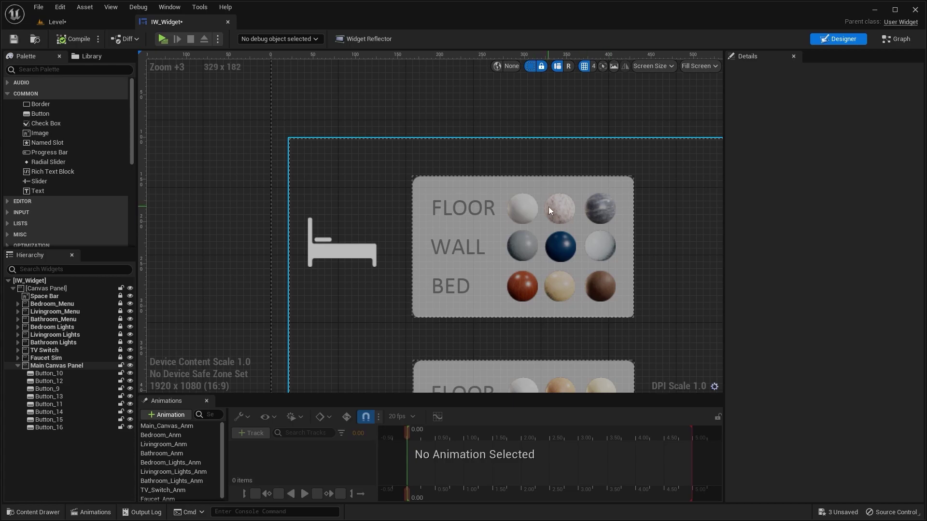
- Open IW_Variant_Sets from the level's content folder and add a variant set named Bedroom Floor
{"action": "left_click", "coordinate": [111, 22]}
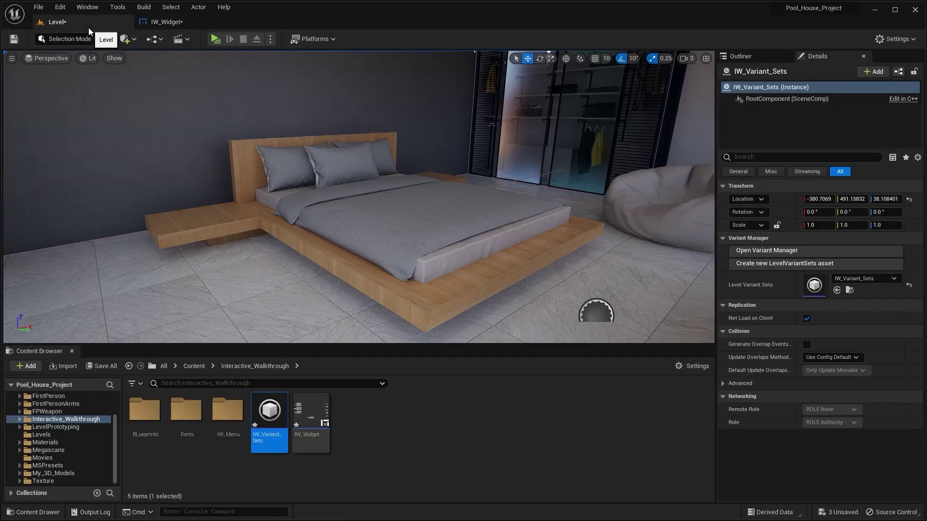
{"action": "double_click", "coordinate": [262, 413]}
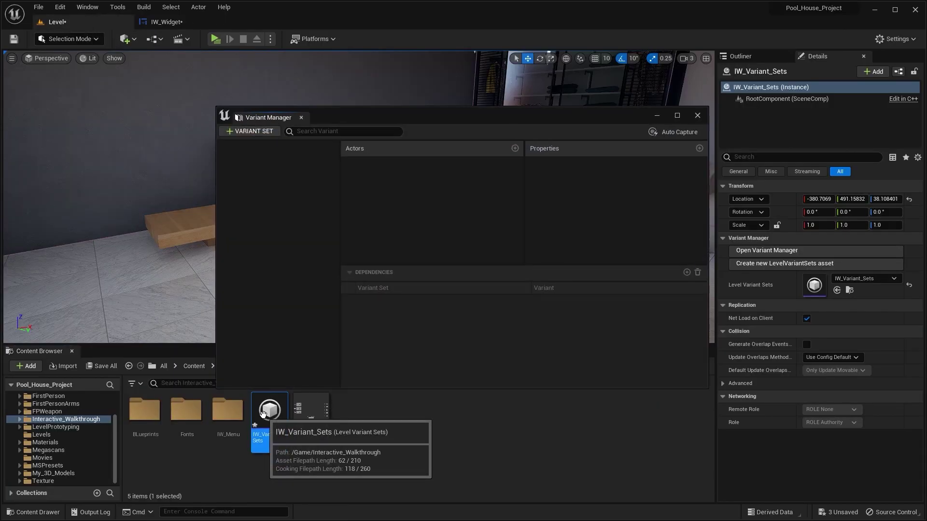
{"action": "left_click", "coordinate": [266, 132]}
{"action": "left_click", "coordinate": [270, 158]}
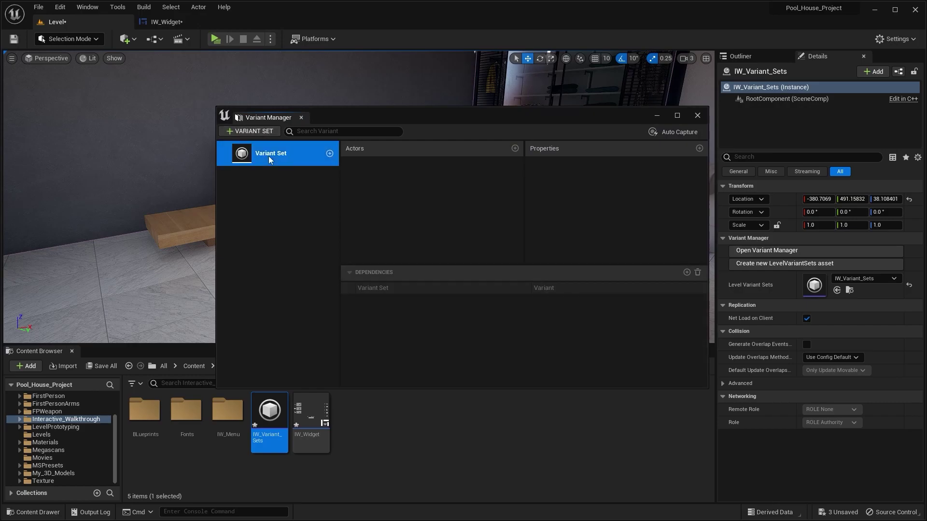
{"action": "double_click", "coordinate": [268, 156]}
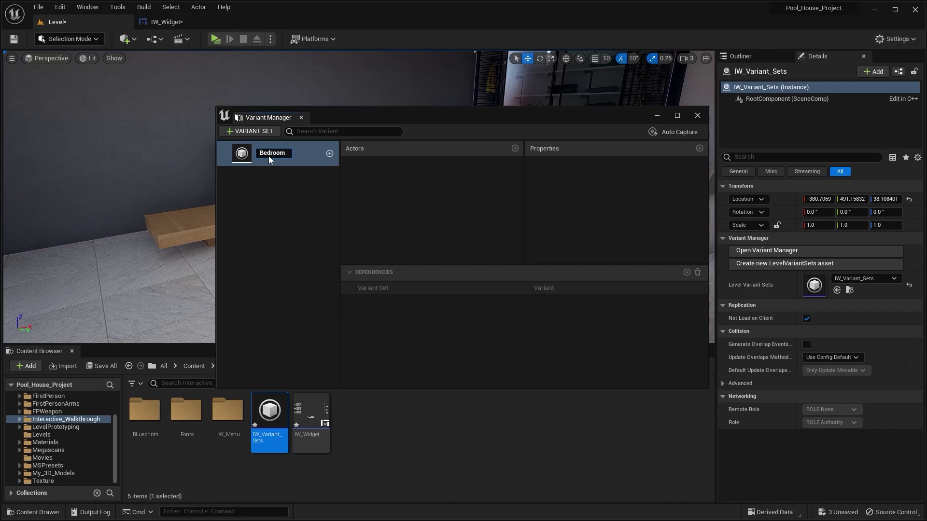
{"action": "type", "text": "Bedroom Floor"}
{"action": "key", "text": "Return"}
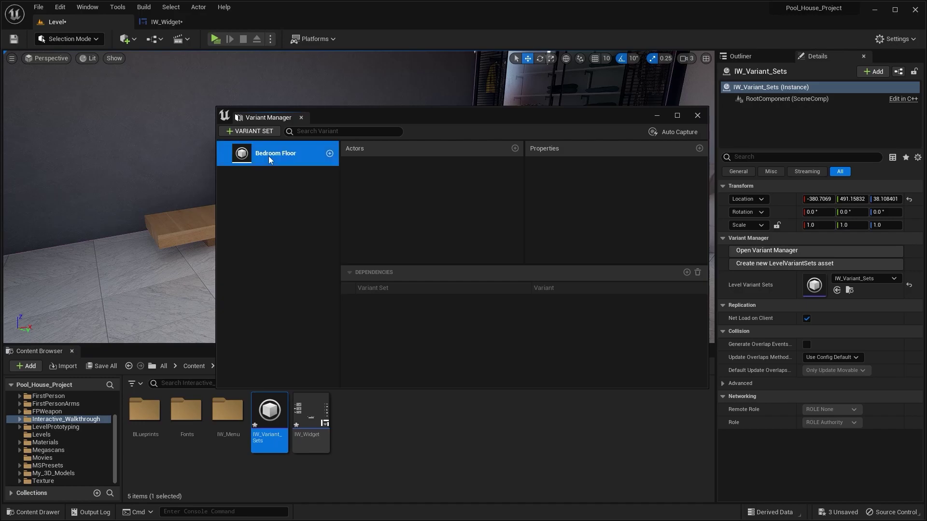
- Add three variants to the Bedroom Floor variant set
{"action": "left_click", "coordinate": [332, 154]}
{"action": "left_click", "coordinate": [331, 154]}
{"action": "left_click", "coordinate": [331, 154]}
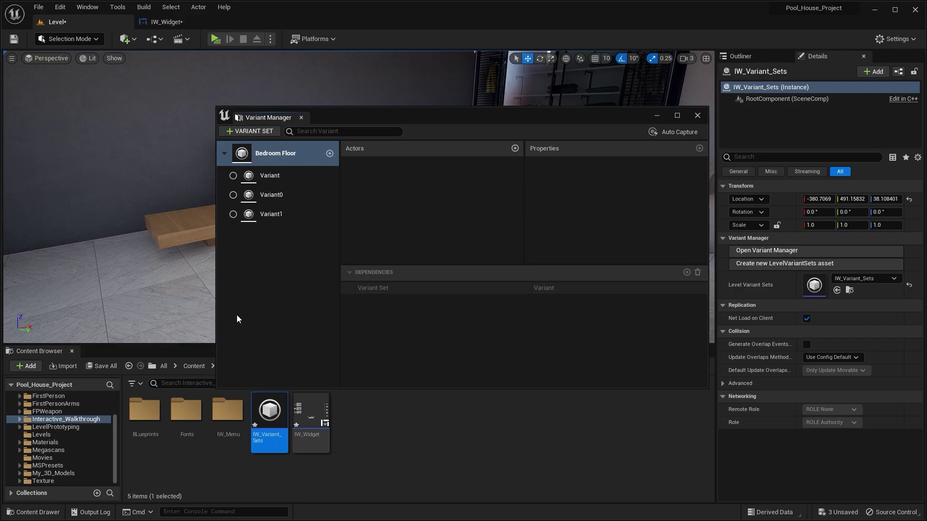
- Bind the bedroom floor actor Walls_Vert_105 to the first variant of the Bedroom Floor set
{"action": "left_click", "coordinate": [266, 178]}
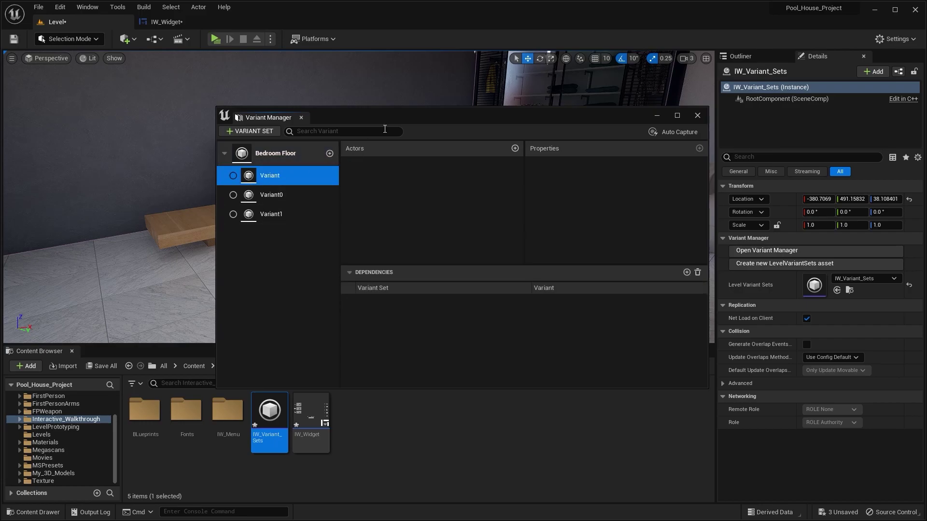
{"action": "left_click_drag", "start_coordinate": [384, 118], "coordinate": [136, 153]}
{"action": "left_click", "coordinate": [640, 287]}
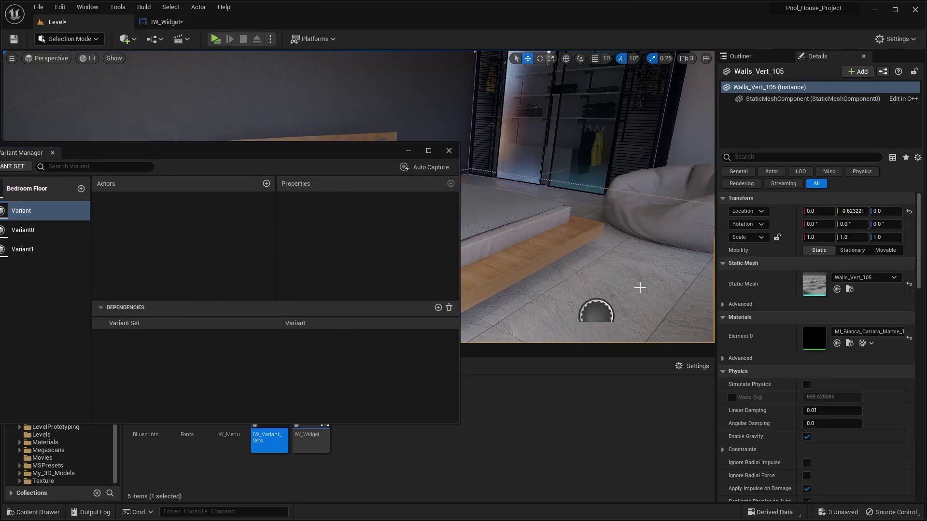
{"action": "left_click_drag", "start_coordinate": [640, 288], "coordinate": [674, 333]}
{"action": "left_click_drag", "start_coordinate": [356, 155], "coordinate": [389, 166]}
{"action": "left_click", "coordinate": [754, 60]}
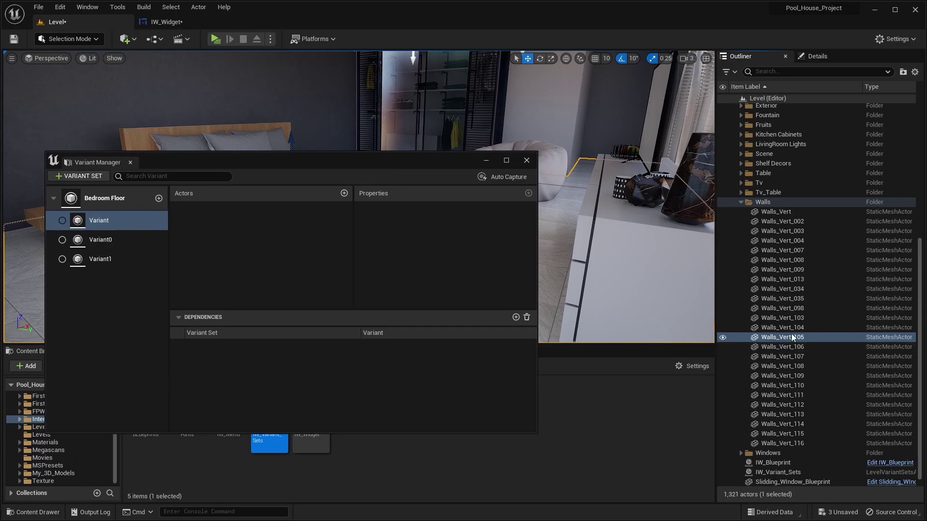
{"action": "left_click_drag", "start_coordinate": [792, 334], "coordinate": [214, 261]}
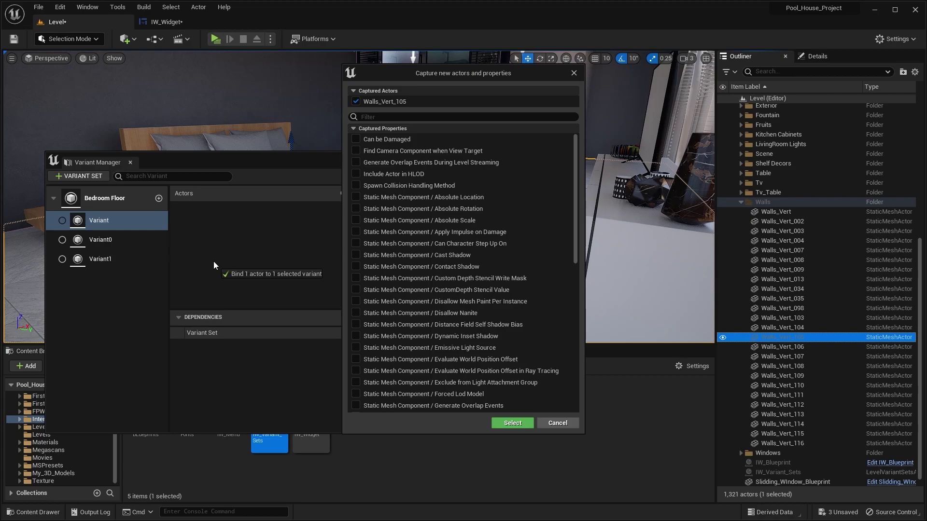
- Capture the Static Mesh Component / Material[0] property of Walls_Vert_105 for the first variant and display it there
{"action": "scroll", "coordinate": [499, 267], "scroll_direction": "down", "scroll_amount": 10}
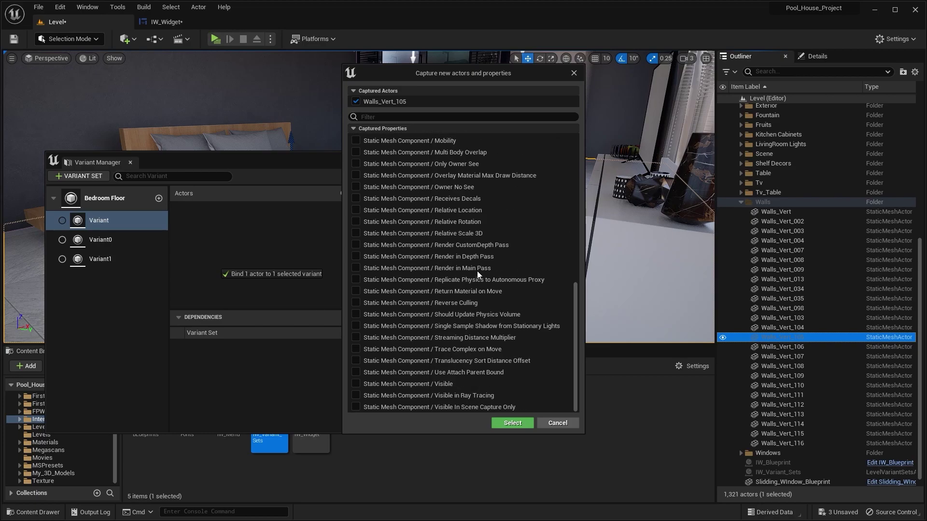
{"action": "scroll", "coordinate": [477, 272], "scroll_direction": "up", "scroll_amount": 10}
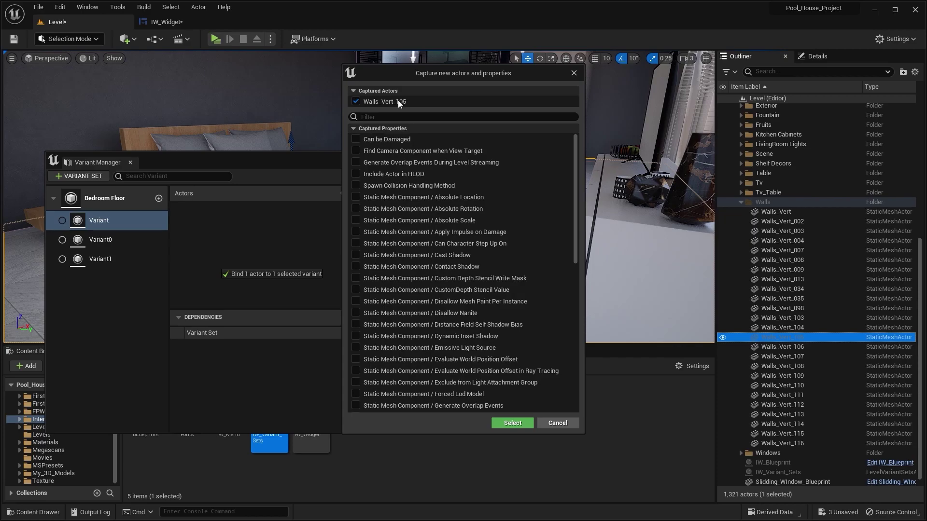
{"action": "left_click", "coordinate": [397, 116]}
{"action": "type", "text": "maler"}
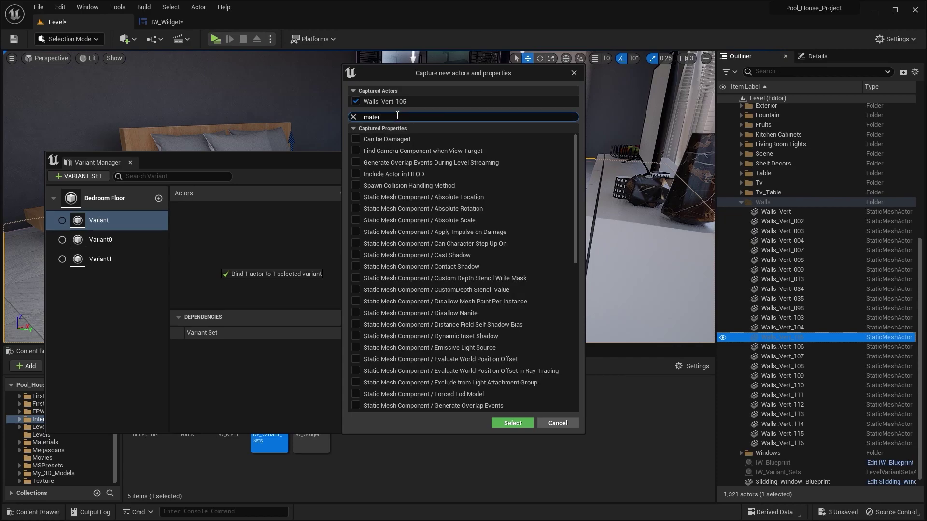
{"action": "type", "text": "ia"}
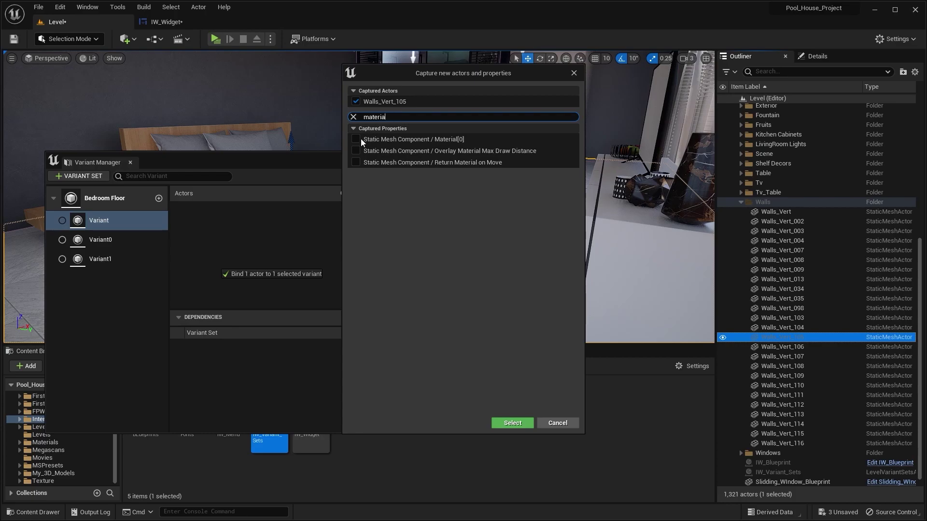
{"action": "left_click", "coordinate": [357, 138]}
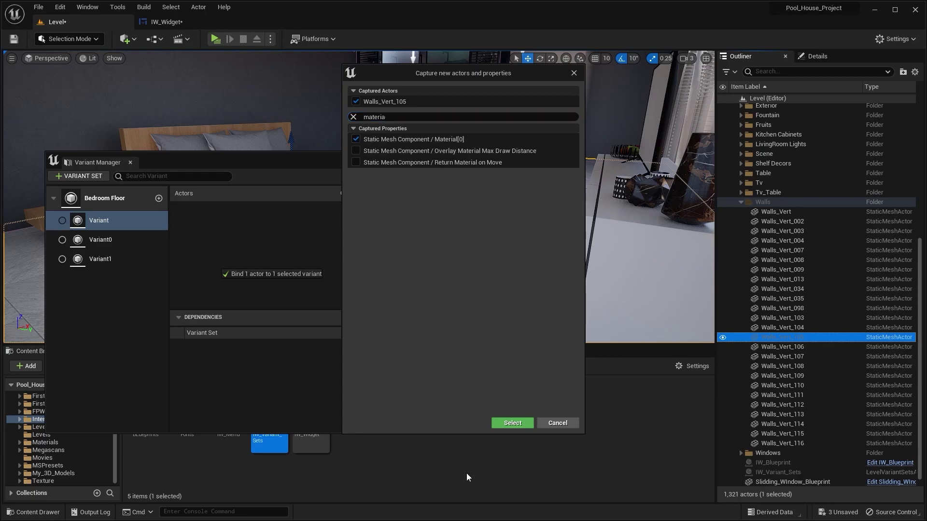
{"action": "left_click", "coordinate": [512, 423]}
{"action": "left_click_drag", "start_coordinate": [251, 164], "coordinate": [370, 160]}
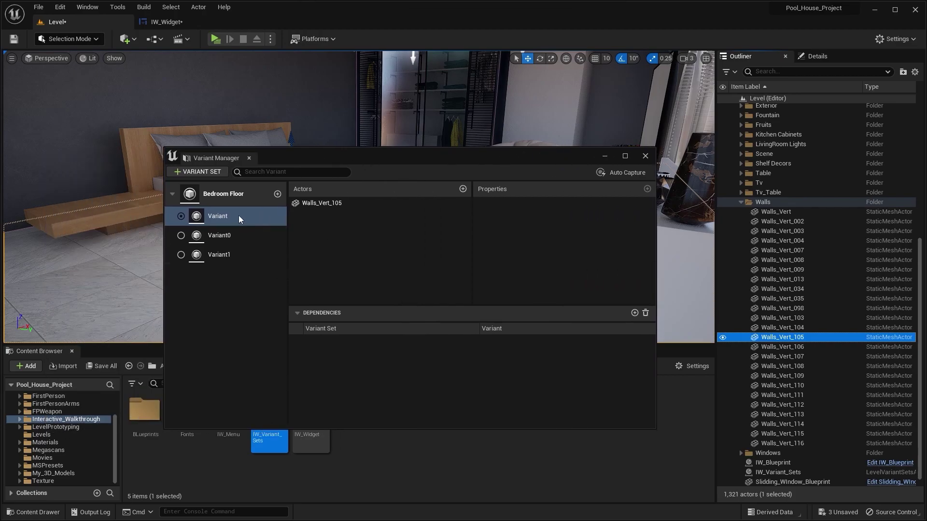
{"action": "left_click", "coordinate": [318, 204]}
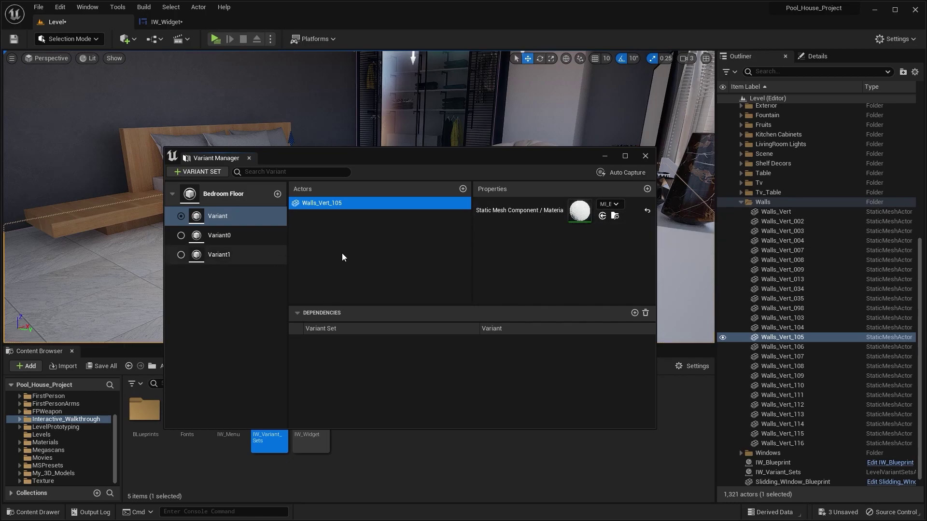
- Bind Walls_Vert_105 to Variant0 of the Bedroom Floor set and capture its Static Mesh Component / Material[0] property
{"action": "left_click", "coordinate": [242, 234]}
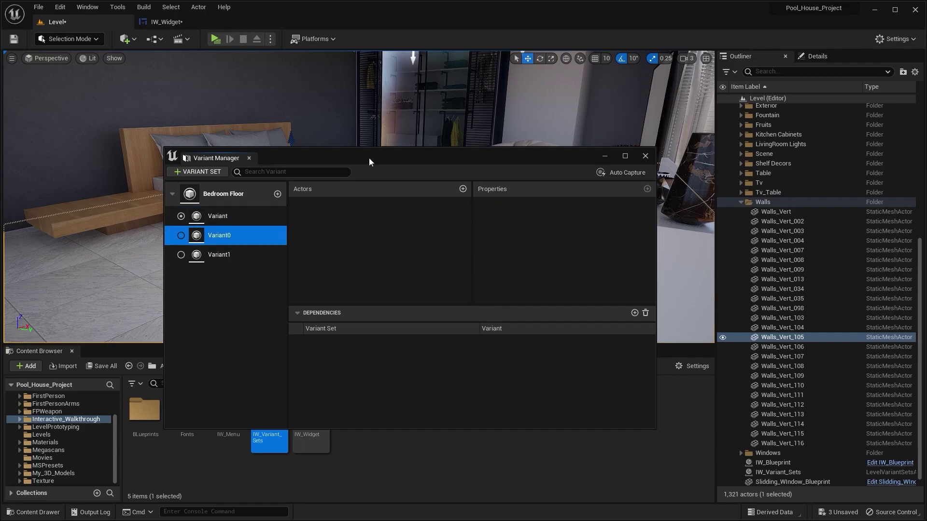
{"action": "left_click_drag", "start_coordinate": [369, 158], "coordinate": [223, 181]}
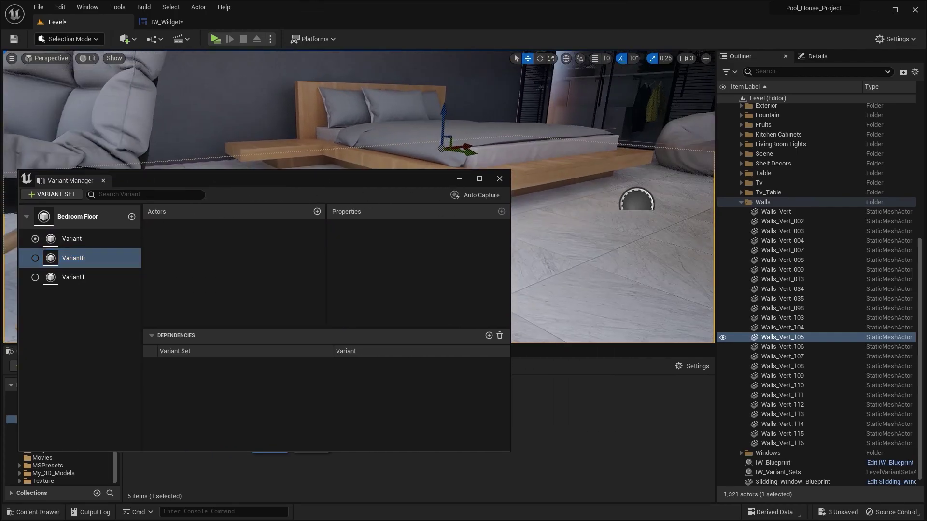
{"action": "left_click_drag", "start_coordinate": [801, 337], "coordinate": [276, 242]}
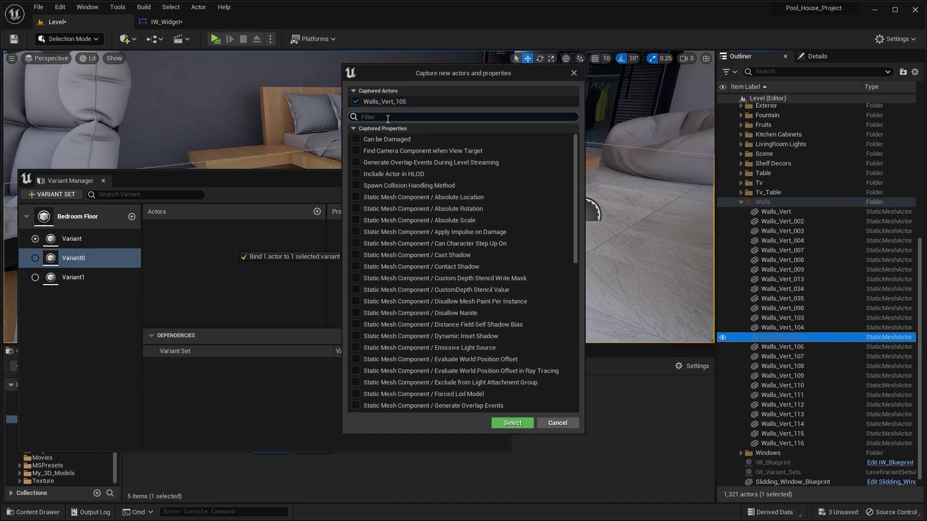
{"action": "type", "text": "maleri"}
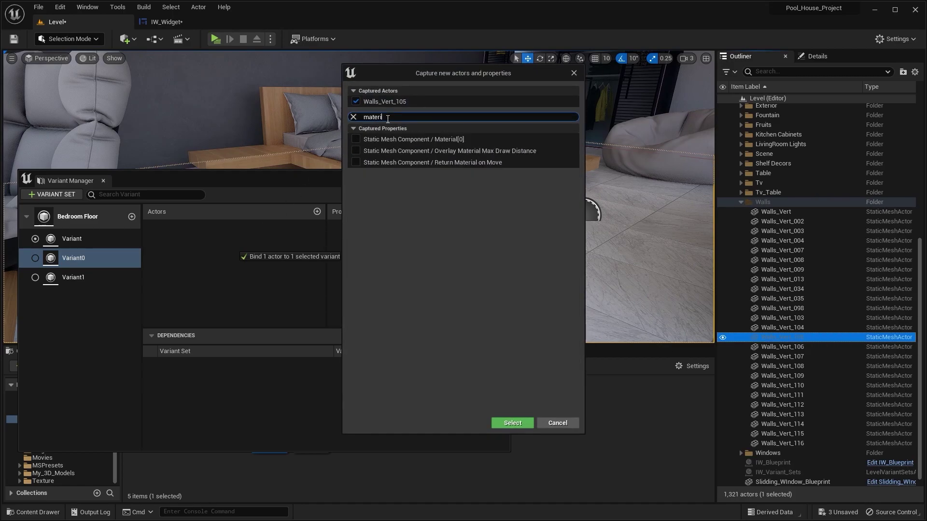
{"action": "left_click", "coordinate": [357, 140]}
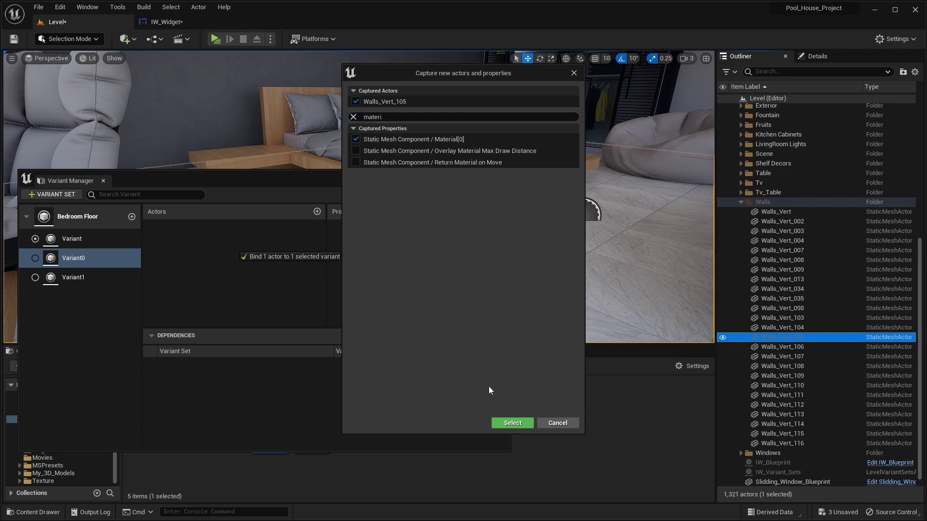
{"action": "left_click", "coordinate": [513, 423]}
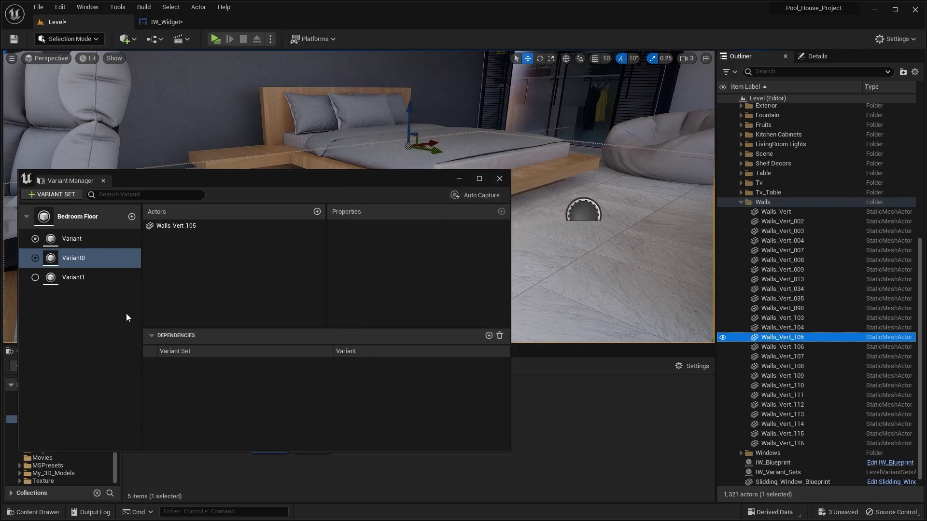
- Bind Walls_Vert_105 to Variant1 of the Bedroom Floor set, capturing its Static Mesh Component / Material[0] property
{"action": "left_click", "coordinate": [97, 278]}
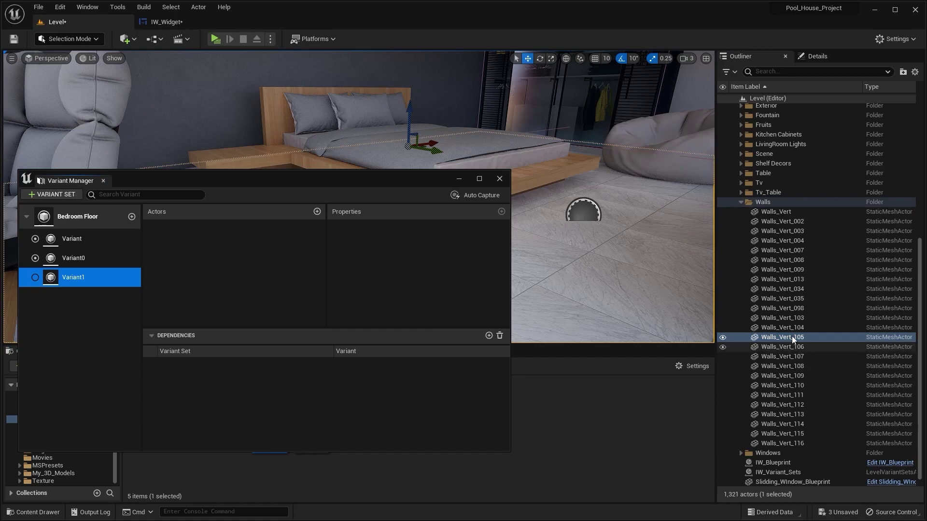
{"action": "left_click_drag", "start_coordinate": [793, 340], "coordinate": [206, 280]}
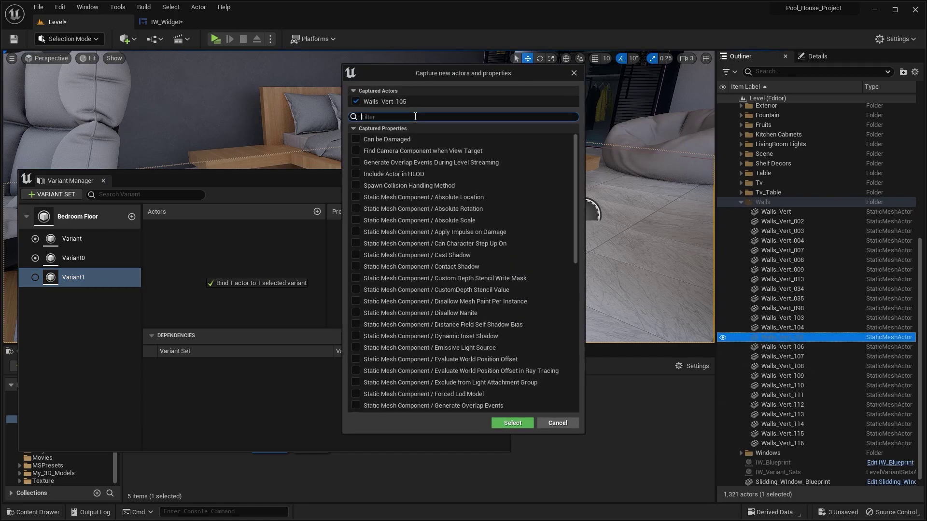
{"action": "type", "text": "maleria"}
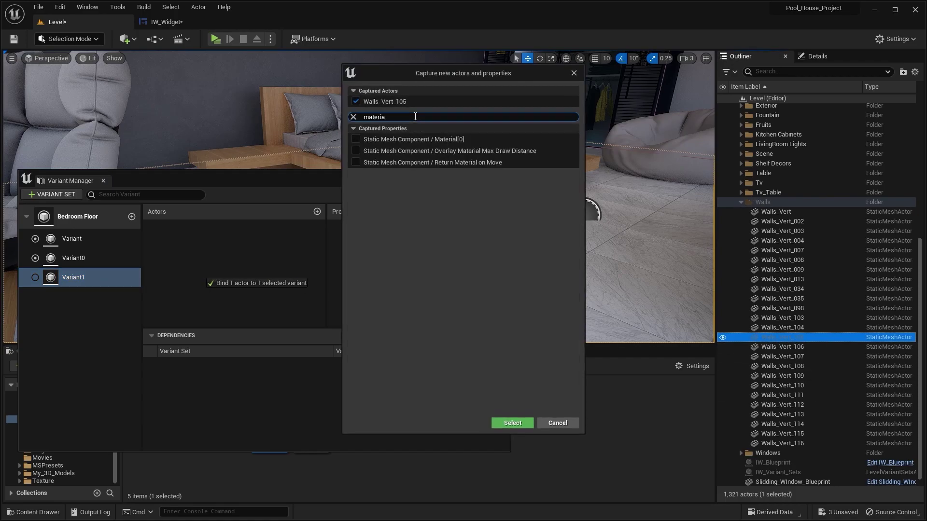
{"action": "left_click", "coordinate": [356, 139]}
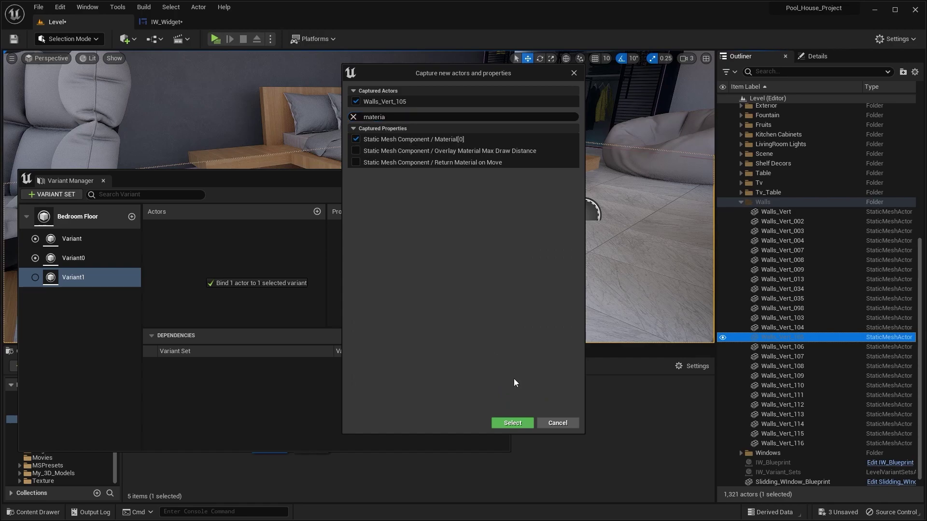
{"action": "left_click", "coordinate": [513, 423]}
- Check the bedroom floor swatches in IW_Widget, and export Calacatta Viola Marble from Quixel Bridge's local Megascans into the project
{"action": "left_click_drag", "start_coordinate": [215, 182], "coordinate": [379, 175]}
{"action": "left_click", "coordinate": [184, 23]}
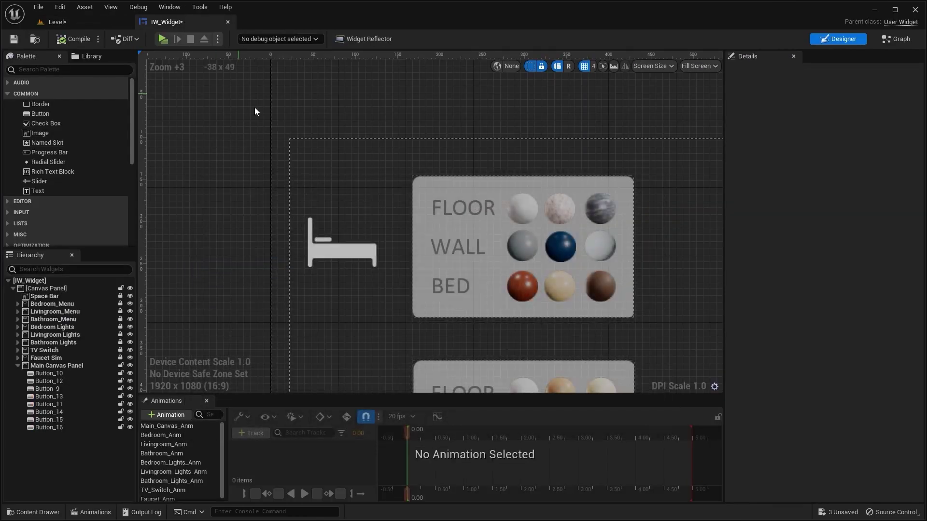
{"action": "right_click_drag", "start_coordinate": [516, 185], "coordinate": [415, 197]}
{"action": "scroll", "coordinate": [375, 136], "scroll_direction": "up", "scroll_amount": 1}
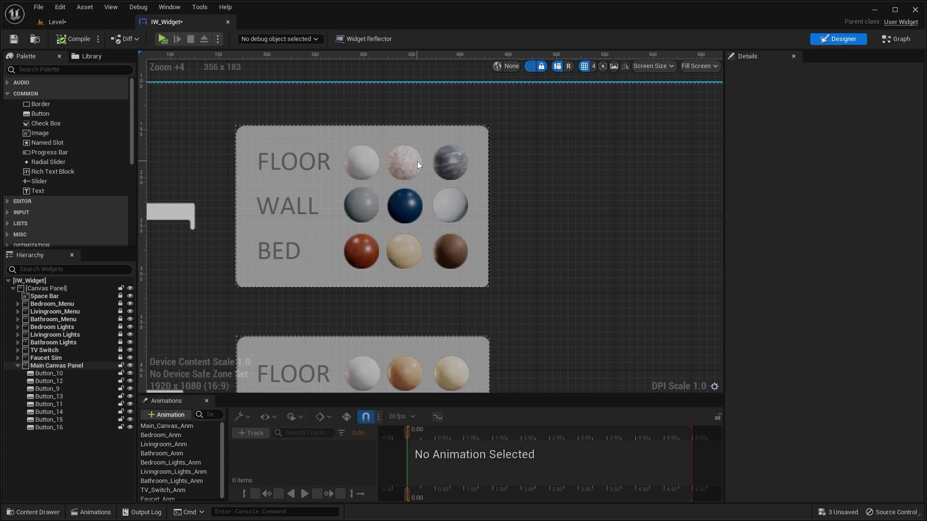
{"action": "left_click", "coordinate": [100, 24]}
{"action": "left_click", "coordinate": [125, 39]}
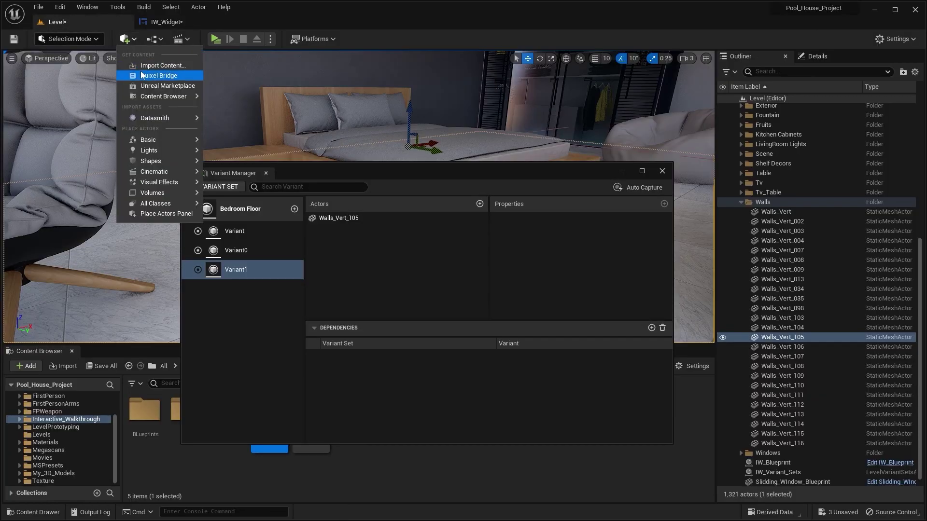
{"action": "left_click", "coordinate": [142, 73]}
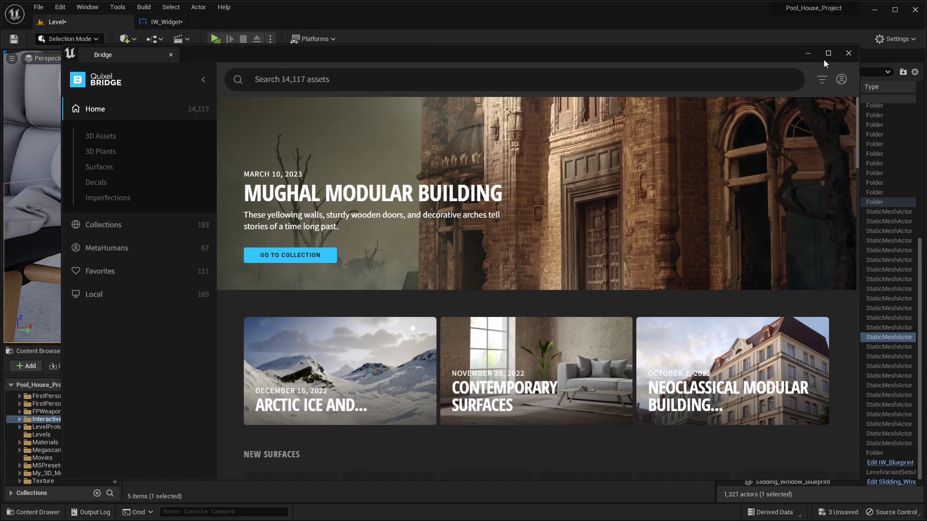
{"action": "left_click", "coordinate": [824, 57]}
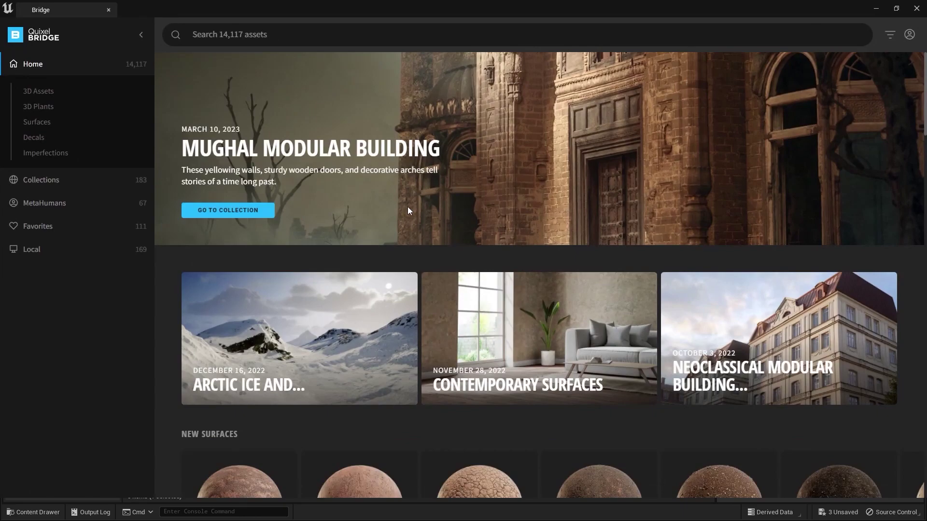
{"action": "left_click", "coordinate": [31, 249]}
{"action": "scroll", "coordinate": [344, 255], "scroll_direction": "down", "scroll_amount": 10}
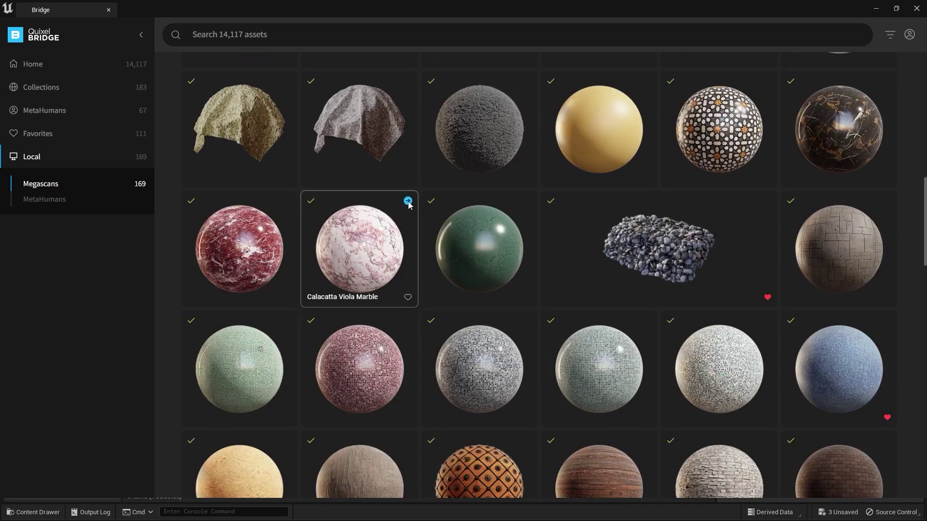
{"action": "left_click", "coordinate": [408, 201]}
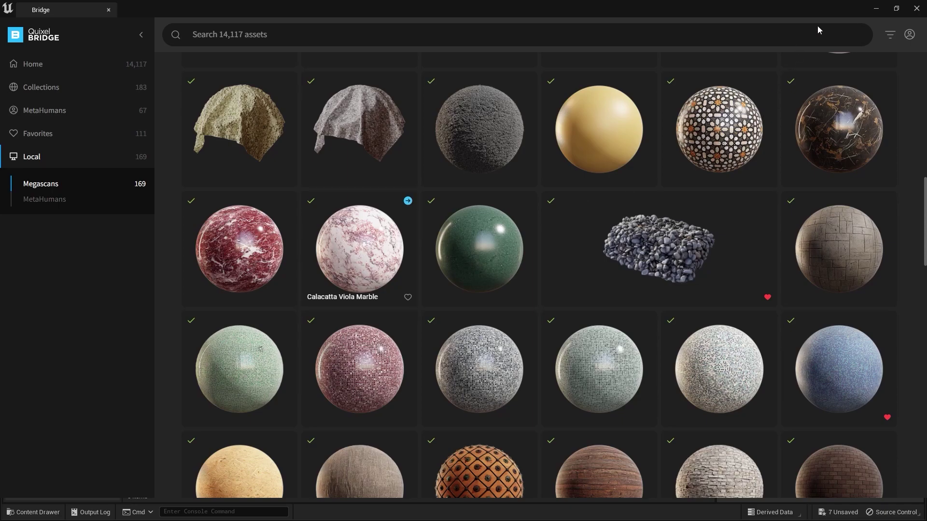
{"action": "left_click", "coordinate": [876, 10]}
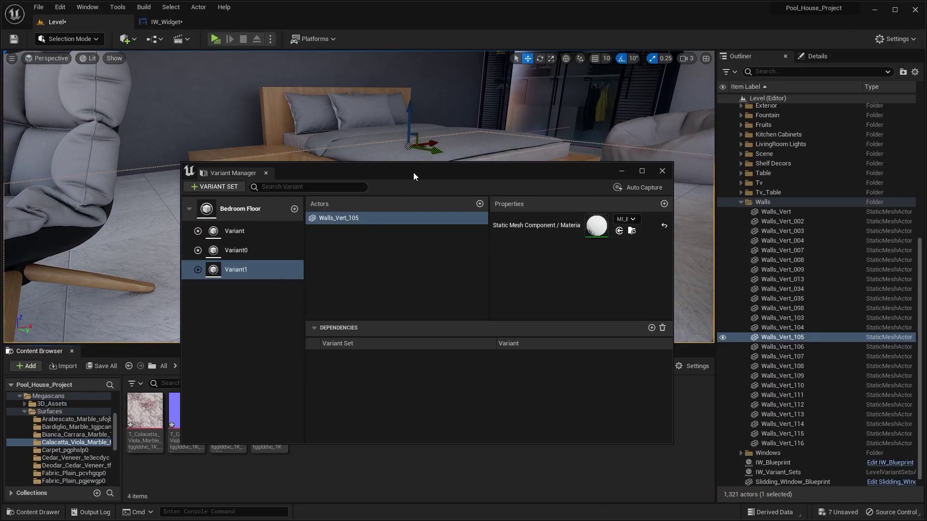
- Assign MI_Calacatta_Viola_Marble_tgglddvc_1K to the Material[0] property of Walls_Vert_105 in Variant0
{"action": "left_click_drag", "start_coordinate": [413, 173], "coordinate": [491, 68]}
{"action": "left_click", "coordinate": [341, 149]}
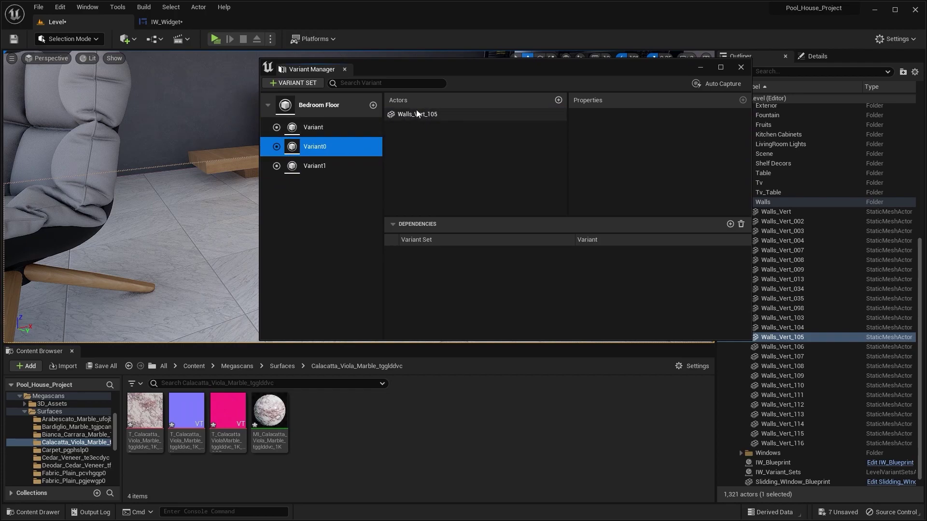
{"action": "left_click", "coordinate": [456, 114]}
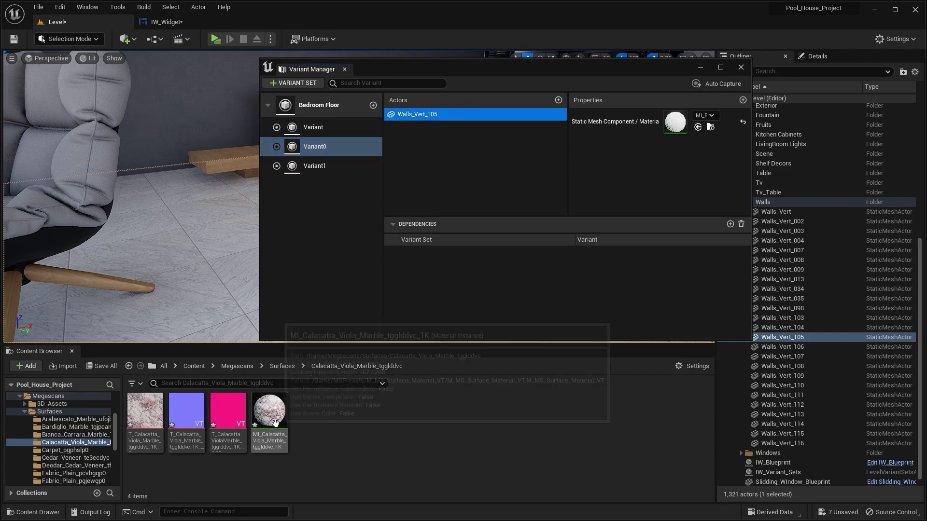
{"action": "left_click_drag", "start_coordinate": [269, 411], "coordinate": [671, 118]}
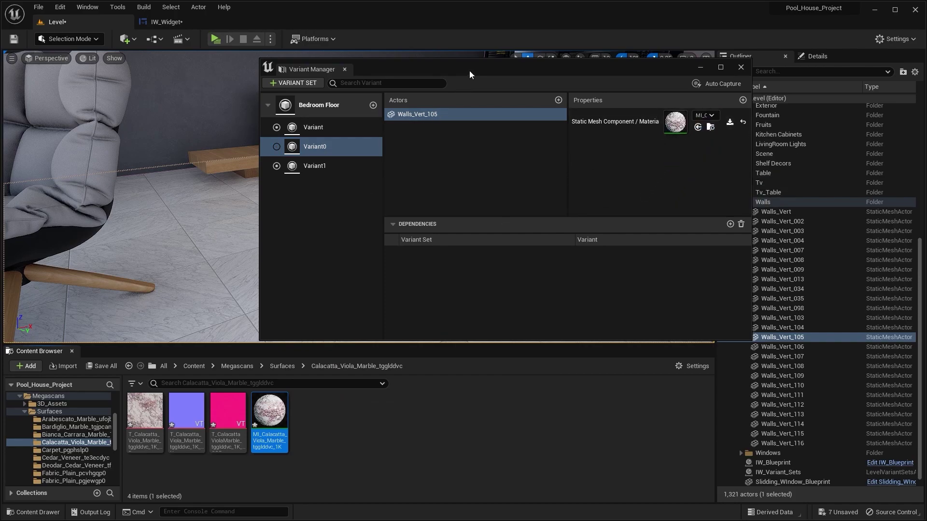
- Export Bardiglio Marble from Quixel Bridge's local Megascans and assign MI_Bardiglio_Marble_tgjpcanc_2K to the Material[0] property of Walls_Vert_105 in Variant1
{"action": "left_click_drag", "start_coordinate": [469, 71], "coordinate": [499, 117]}
{"action": "left_click", "coordinate": [345, 212]}
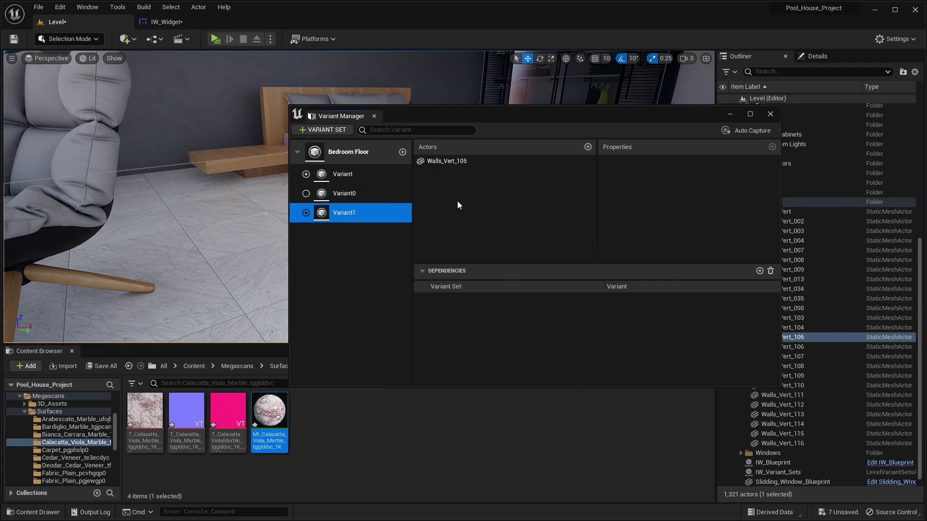
{"action": "left_click", "coordinate": [477, 165]}
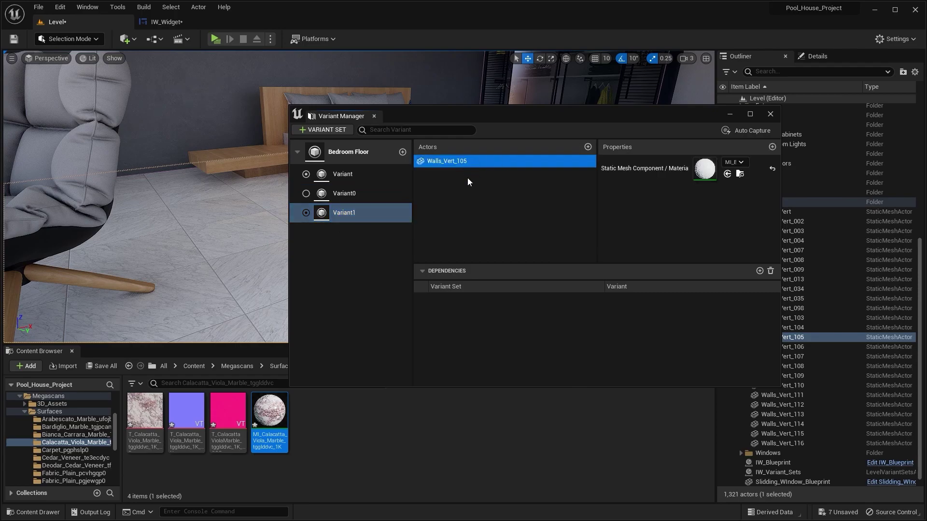
{"action": "left_click", "coordinate": [126, 38]}
{"action": "left_click", "coordinate": [155, 76]}
{"action": "scroll", "coordinate": [342, 237], "scroll_direction": "down", "scroll_amount": 3}
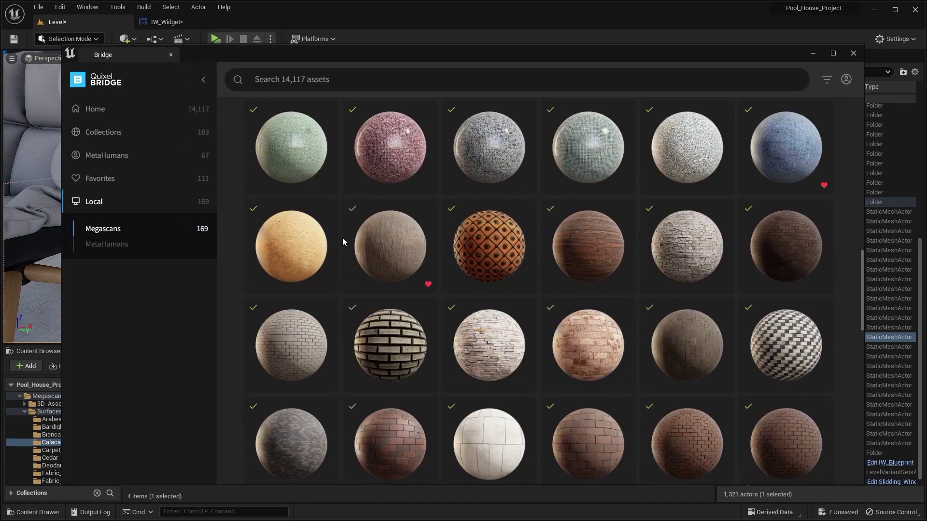
{"action": "scroll", "coordinate": [343, 237], "scroll_direction": "up", "scroll_amount": 3}
{"action": "scroll", "coordinate": [342, 234], "scroll_direction": "up", "scroll_amount": 8}
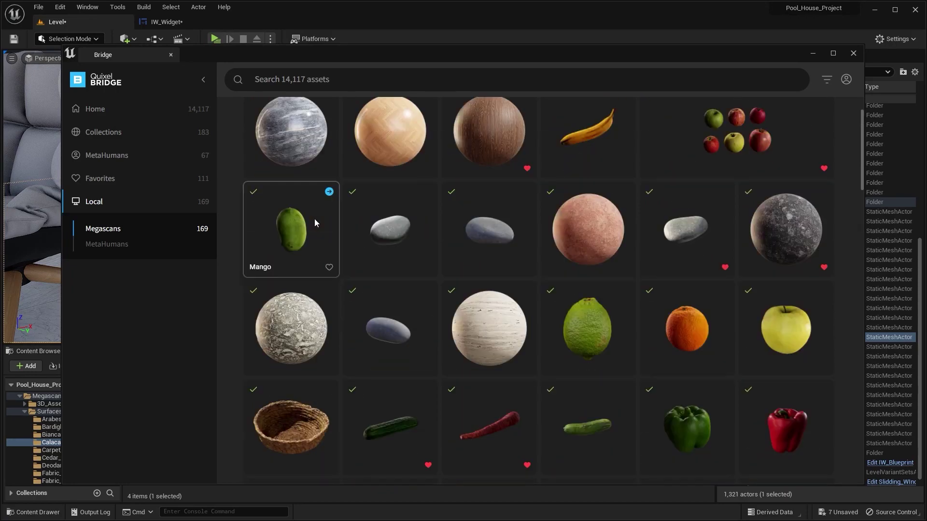
{"action": "left_click", "coordinate": [329, 154]}
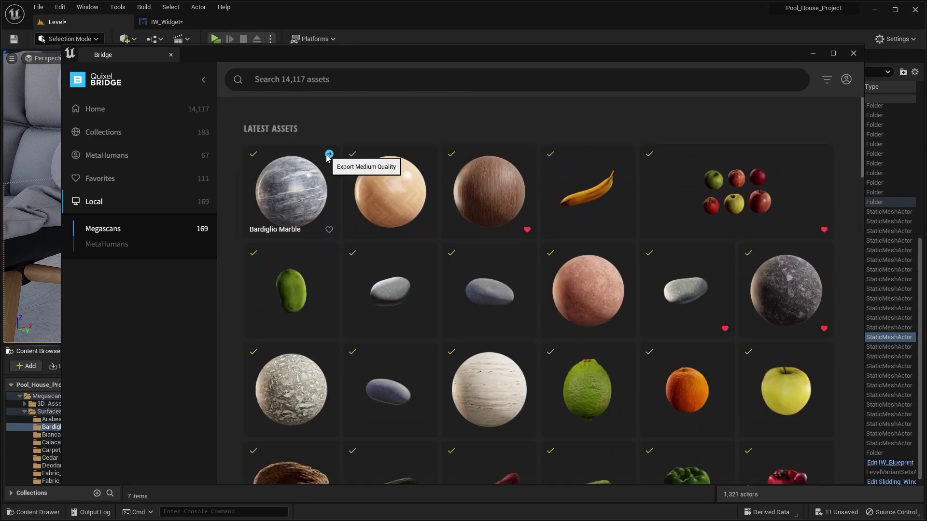
{"action": "left_click", "coordinate": [816, 54]}
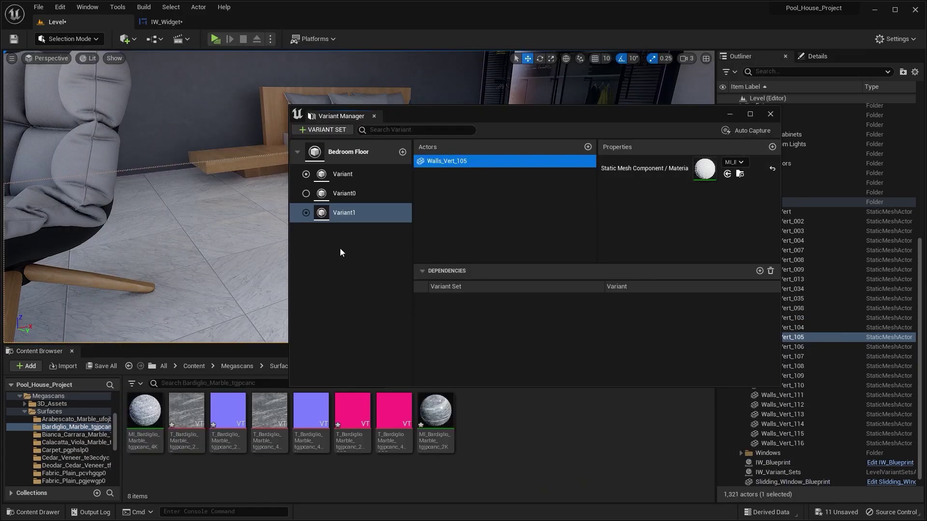
{"action": "left_click_drag", "start_coordinate": [435, 411], "coordinate": [703, 174]}
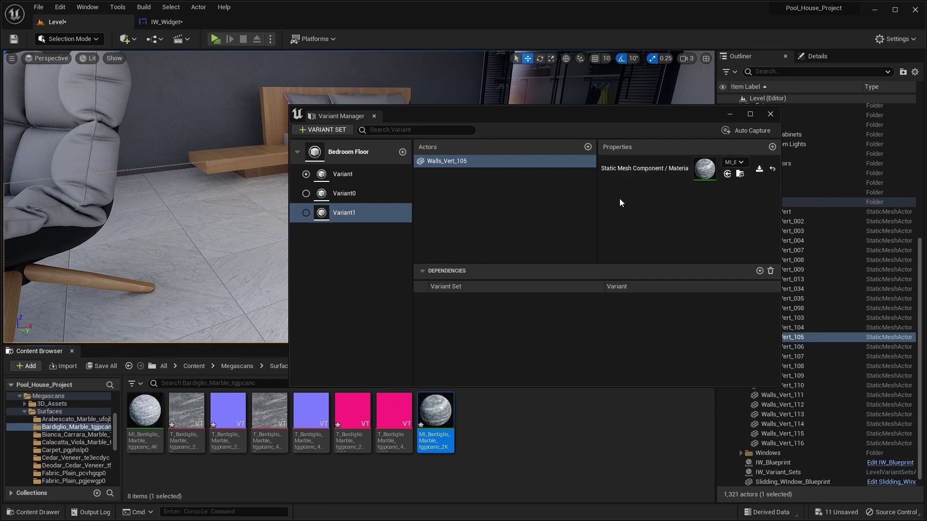
- Review the three variants of the Bedroom Floor set one after another
{"action": "left_click", "coordinate": [363, 175]}
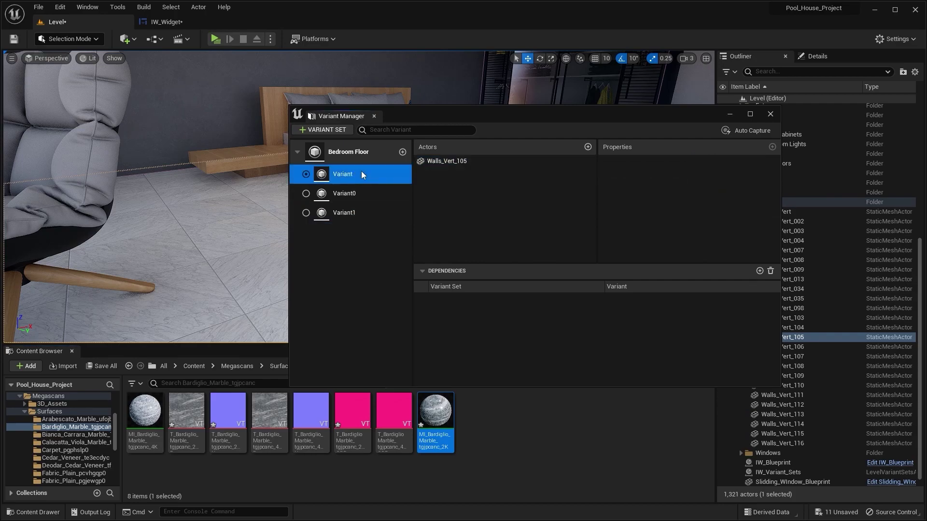
{"action": "left_click", "coordinate": [343, 194]}
{"action": "left_click", "coordinate": [345, 212]}
{"action": "left_click", "coordinate": [365, 182]}
{"action": "left_click", "coordinate": [344, 193]}
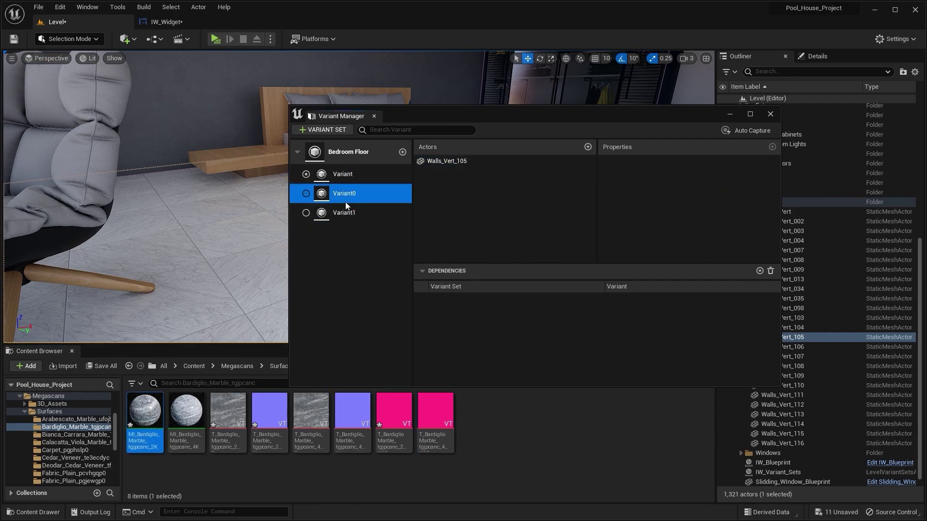
{"action": "left_click", "coordinate": [344, 213]}
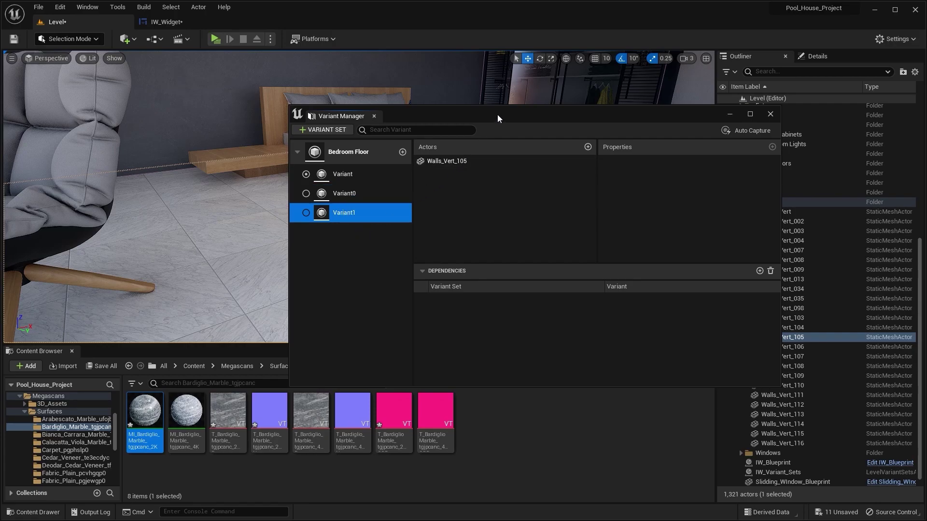
{"action": "left_click_drag", "start_coordinate": [477, 122], "coordinate": [434, 147]}
- In IW_Widget's Event Graph, add a Get All Actors Of Class node executed after Set Render Opacity
{"action": "left_click", "coordinate": [165, 22]}
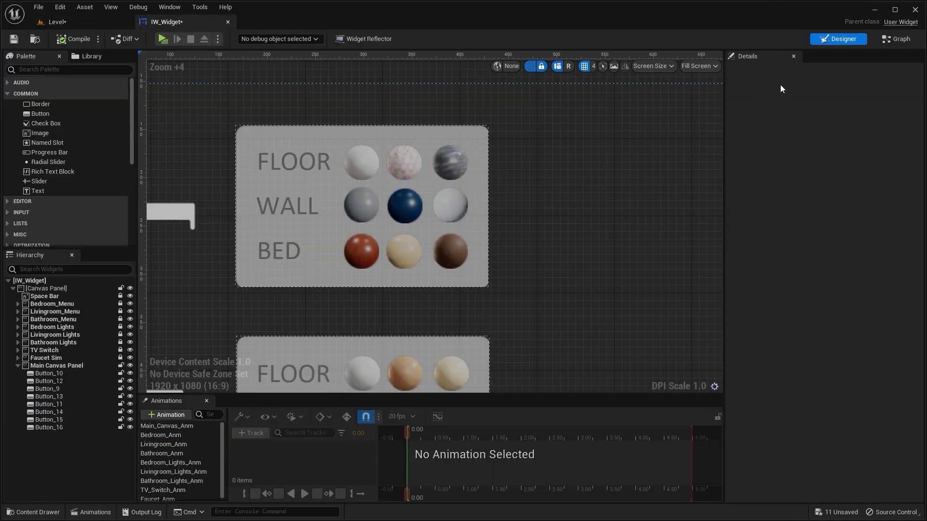
{"action": "left_click", "coordinate": [888, 39]}
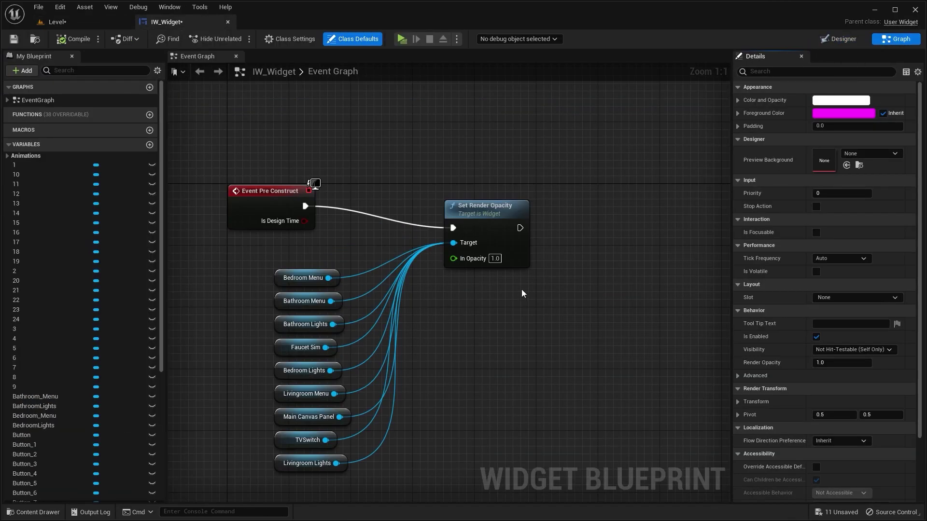
{"action": "scroll", "coordinate": [518, 288], "scroll_direction": "down", "scroll_amount": 4}
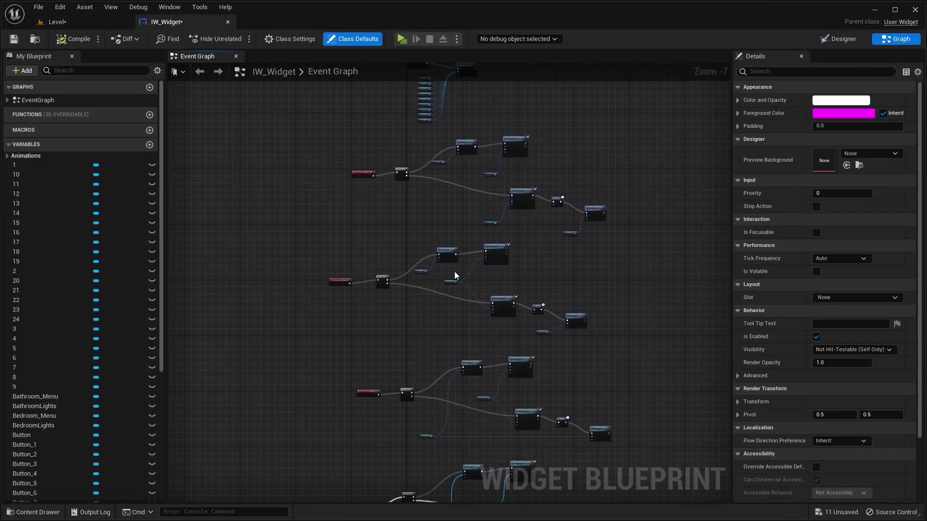
{"action": "scroll", "coordinate": [513, 216], "scroll_direction": "up", "scroll_amount": 3}
{"action": "scroll", "coordinate": [424, 273], "scroll_direction": "up", "scroll_amount": 3}
{"action": "right_click_drag", "start_coordinate": [379, 242], "coordinate": [438, 291]}
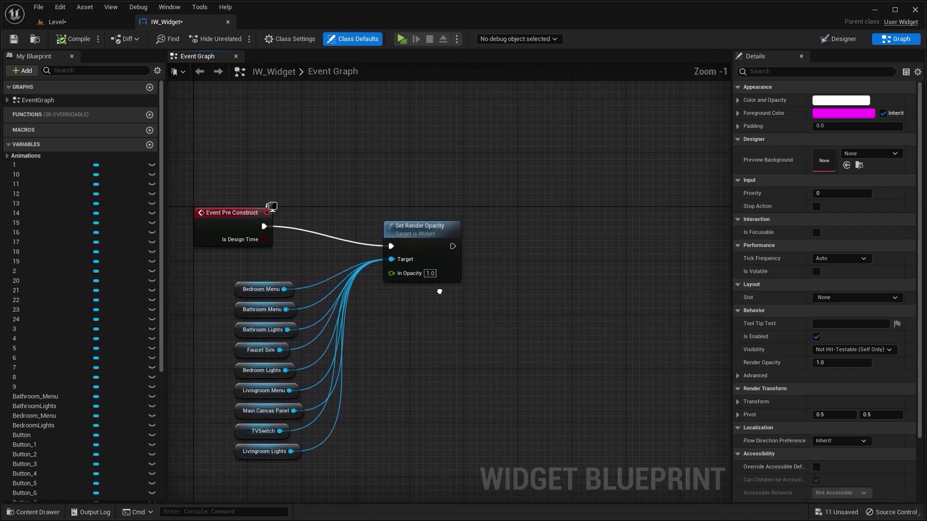
{"action": "right_click_drag", "start_coordinate": [484, 265], "coordinate": [401, 248]}
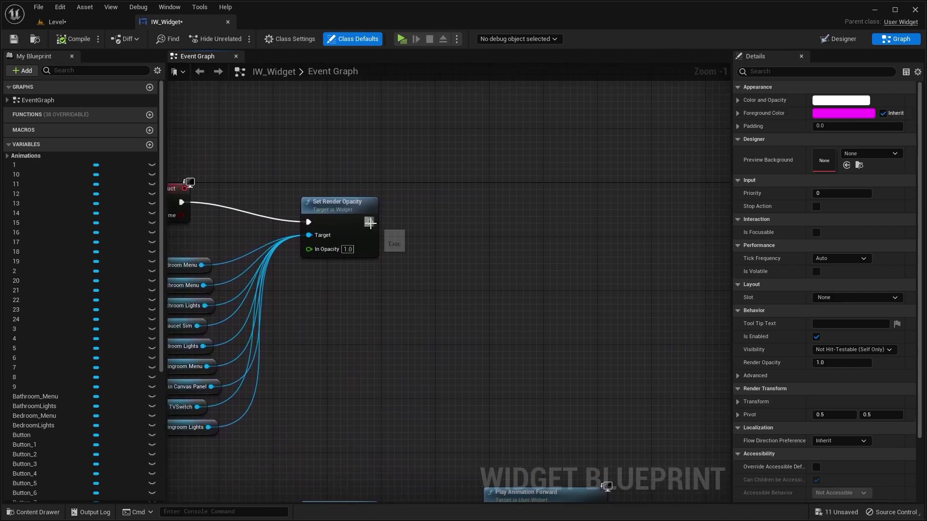
{"action": "left_click_drag", "start_coordinate": [370, 222], "coordinate": [476, 184]}
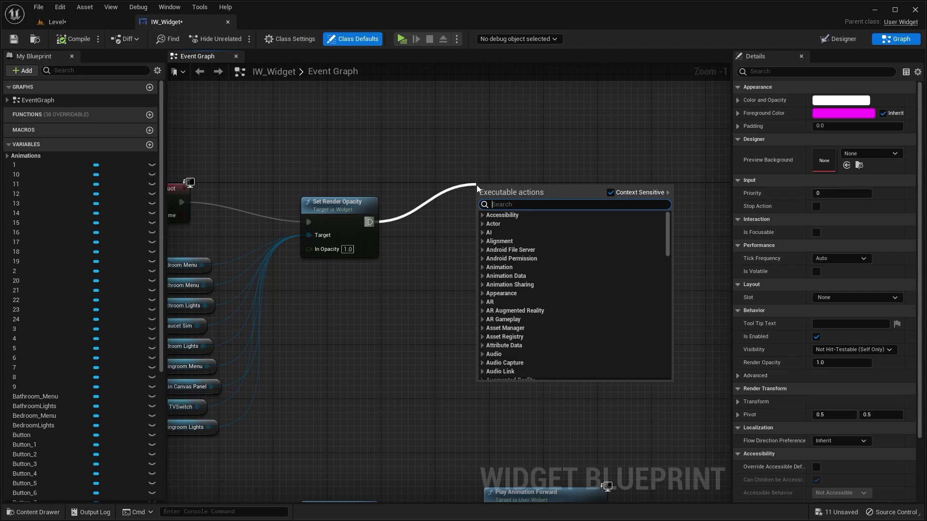
{"action": "type", "text": "get"}
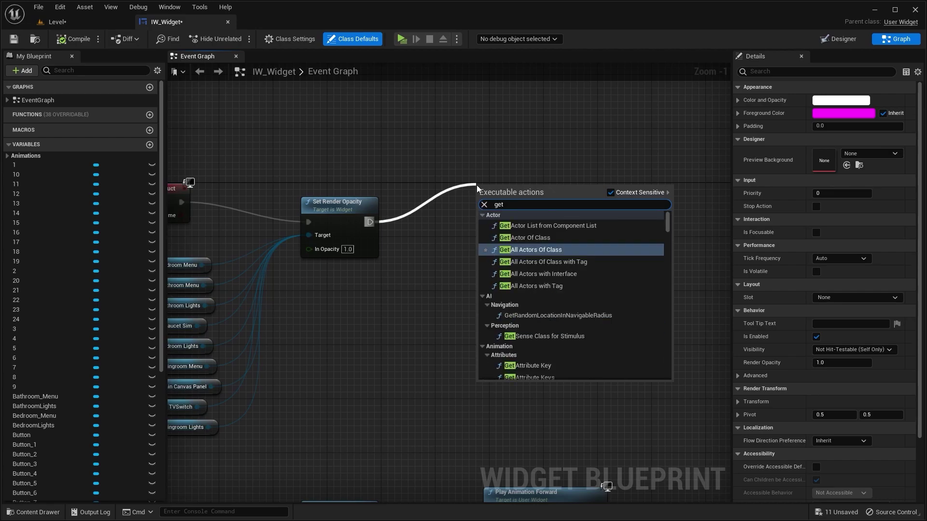
{"action": "left_click", "coordinate": [552, 250]}
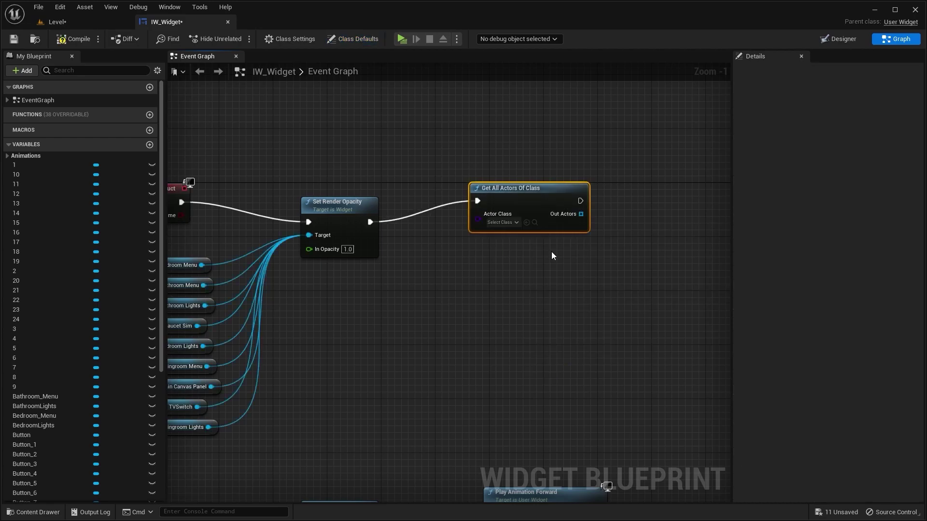
- Set the Actor Class of the Get All Actors Of Class node to LevelVariantSetsActor
{"action": "left_click", "coordinate": [512, 224]}
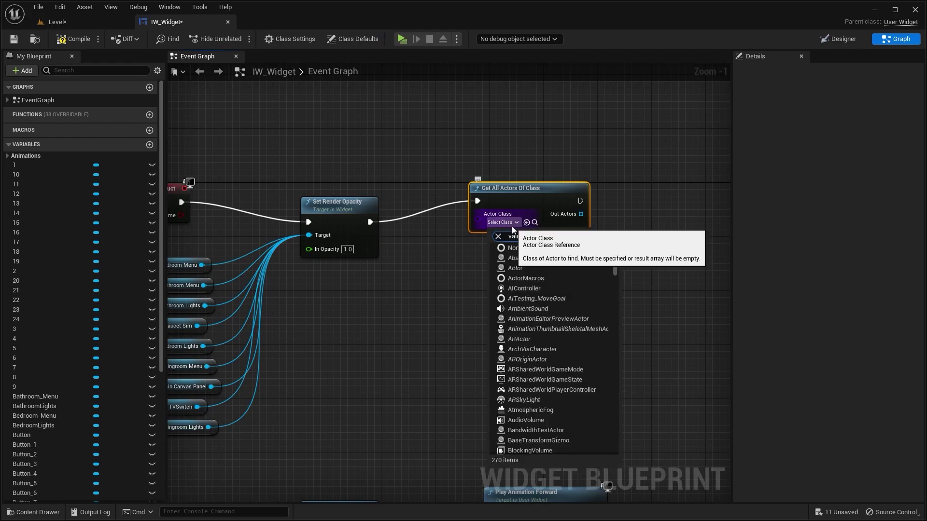
{"action": "type", "text": "vaira"}
{"action": "key", "text": "BackSpace"}
{"action": "key", "text": "BackSpace"}
{"action": "key", "text": "BackSpace"}
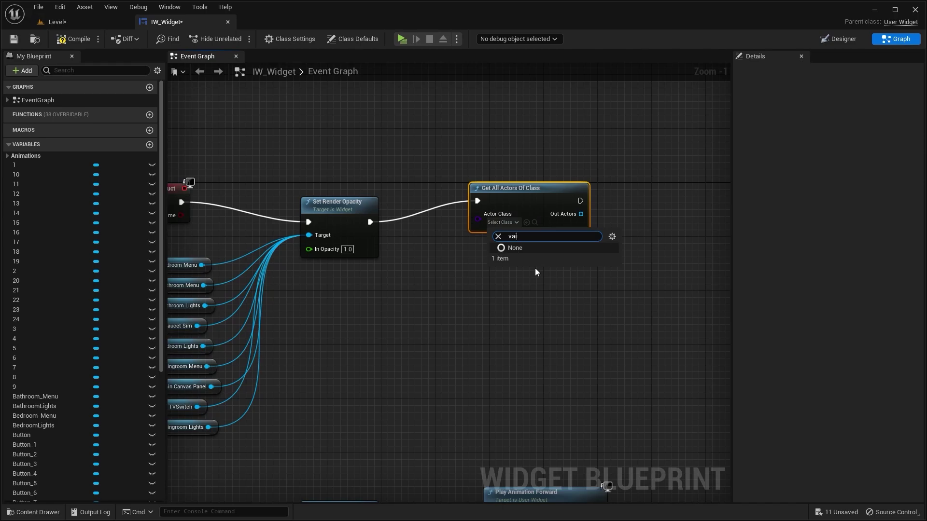
{"action": "type", "text": "ria"}
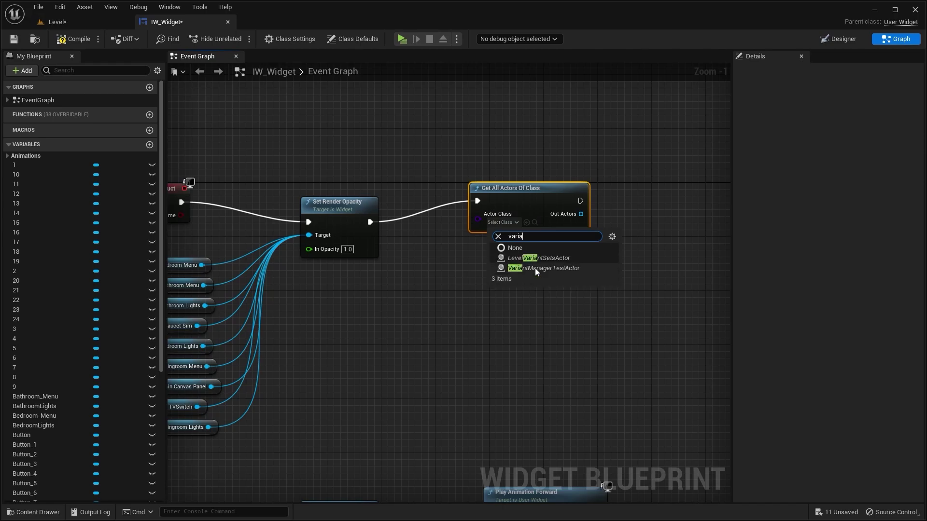
{"action": "left_click", "coordinate": [554, 259]}
- Add a Get (a copy) node from Out Actors and promote its output to a new variable with a SET node
{"action": "right_click_drag", "start_coordinate": [554, 261], "coordinate": [476, 260]}
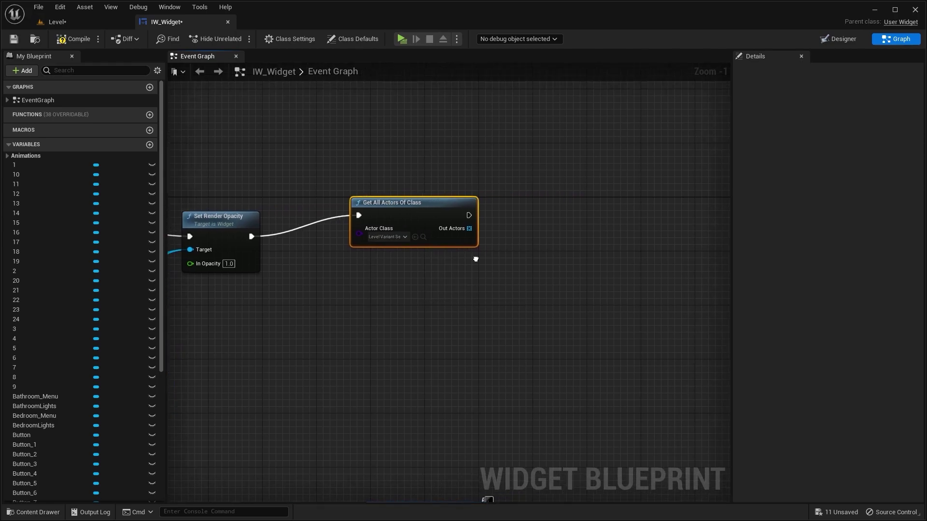
{"action": "left_click_drag", "start_coordinate": [469, 229], "coordinate": [577, 239]}
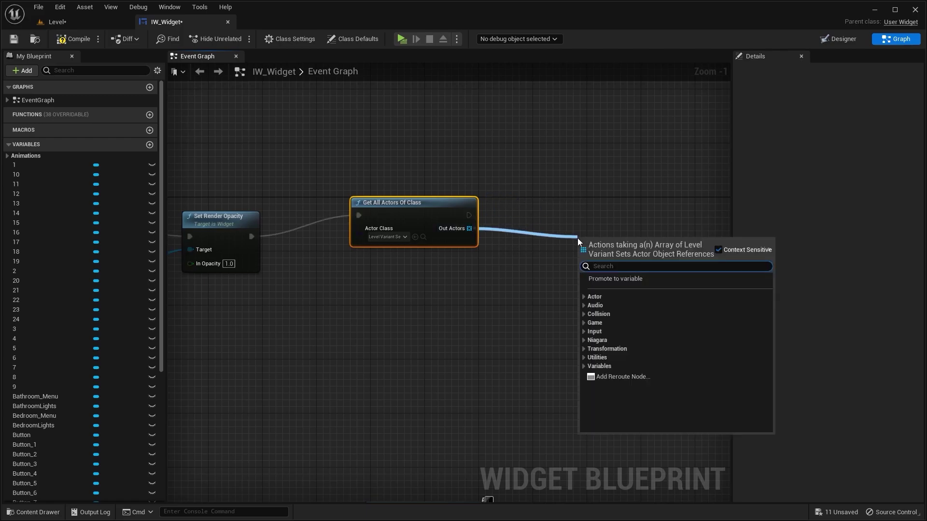
{"action": "type", "text": "get"}
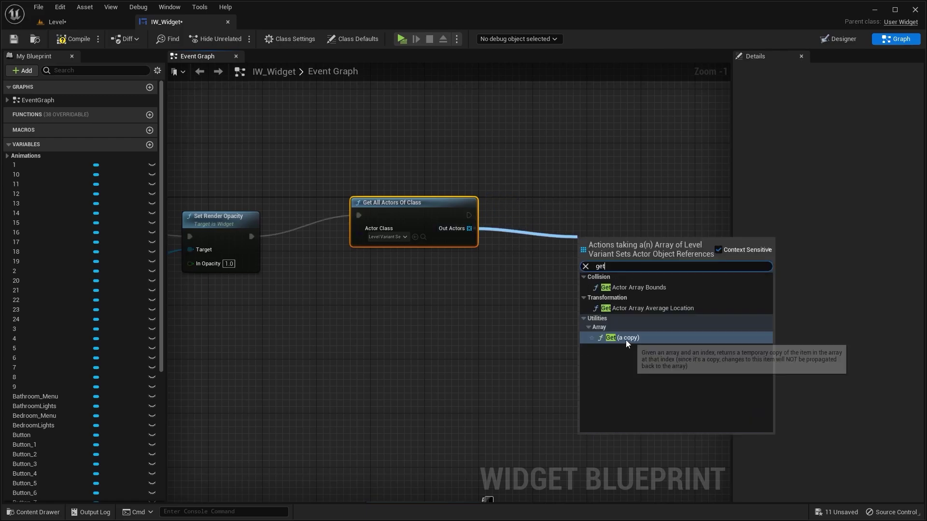
{"action": "left_click", "coordinate": [601, 339]}
{"action": "right_click_drag", "start_coordinate": [600, 296], "coordinate": [505, 307]}
{"action": "left_click_drag", "start_coordinate": [544, 251], "coordinate": [574, 207]}
{"action": "left_click", "coordinate": [602, 248]}
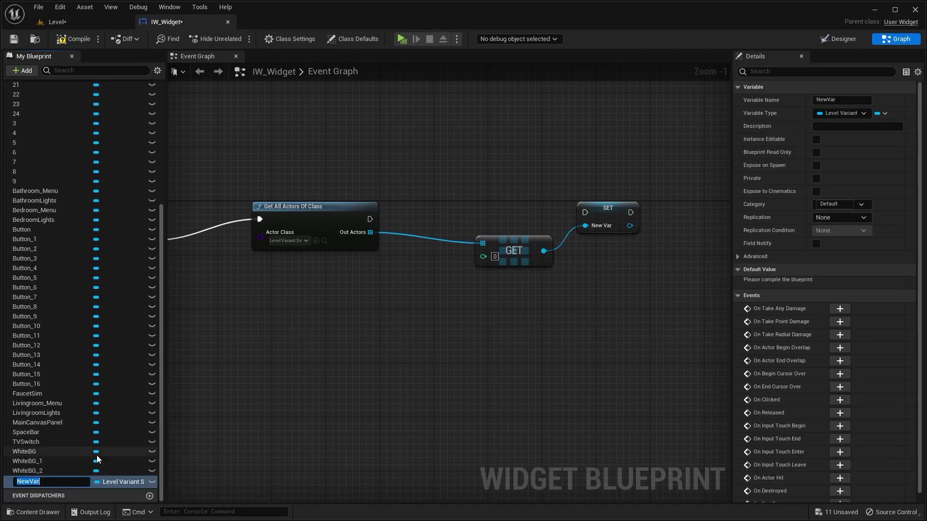
- Name the new variable IW_VariantSets_Var and connect Get All Actors Of Class's execution output to the SET node
{"action": "key", "text": "BackSpace"}
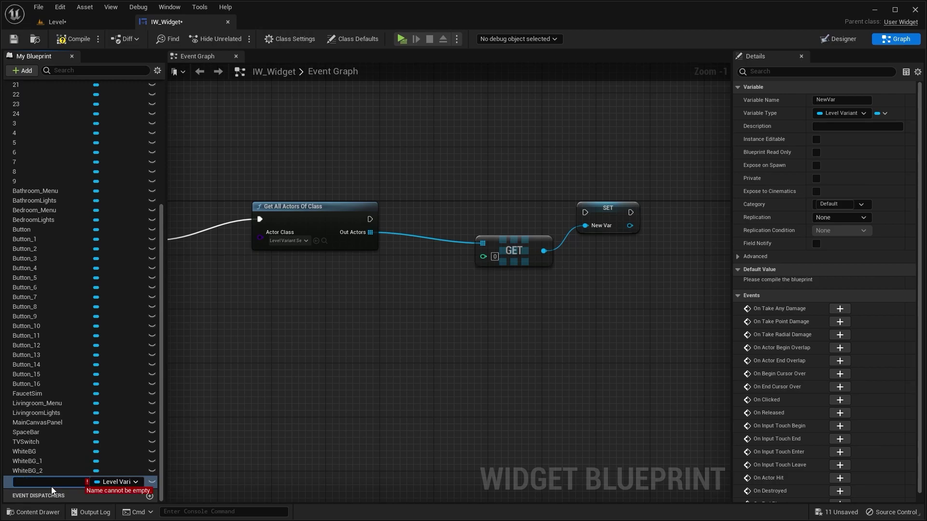
{"action": "type", "text": "l"}
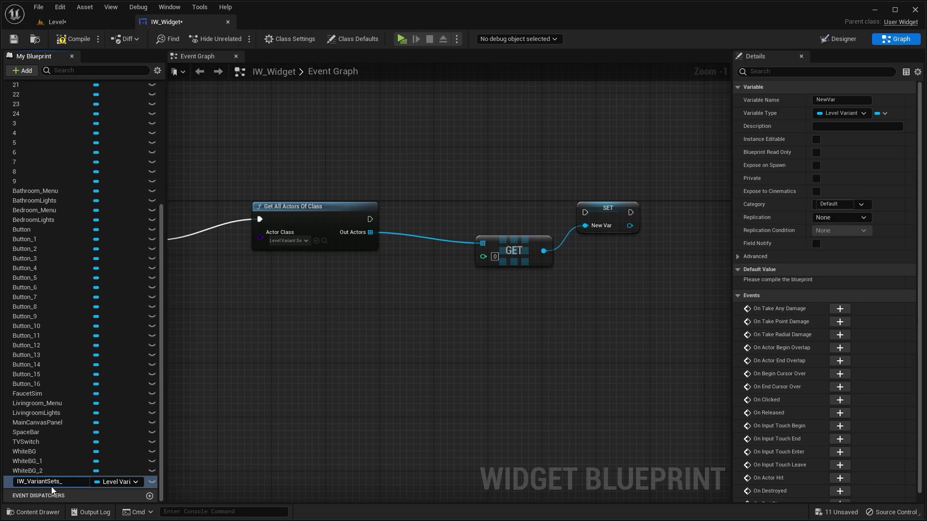
{"action": "key", "text": "Return"}
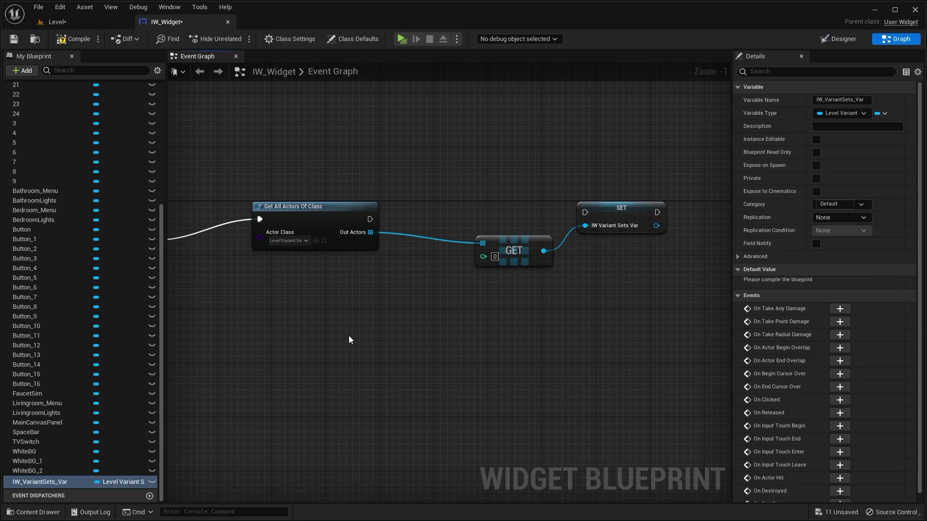
{"action": "left_click_drag", "start_coordinate": [370, 220], "coordinate": [585, 213]}
- Place a getter for IW_VariantSets_Var in the empty graph area below the Faucet Sim nodes
{"action": "scroll", "coordinate": [501, 281], "scroll_direction": "down", "scroll_amount": 5}
{"action": "scroll", "coordinate": [501, 280], "scroll_direction": "down", "scroll_amount": 6}
{"action": "right_click_drag", "start_coordinate": [478, 497], "coordinate": [437, 203]}
{"action": "right_click_drag", "start_coordinate": [432, 415], "coordinate": [420, 267]}
{"action": "scroll", "coordinate": [421, 267], "scroll_direction": "up", "scroll_amount": 4}
{"action": "scroll", "coordinate": [421, 267], "scroll_direction": "up", "scroll_amount": 5}
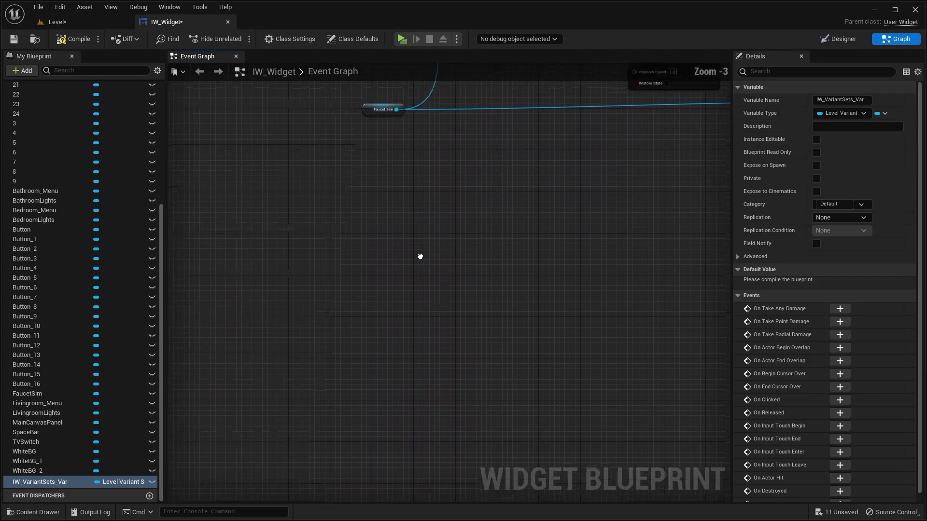
{"action": "left_click_drag", "start_coordinate": [22, 481], "coordinate": [316, 320]}
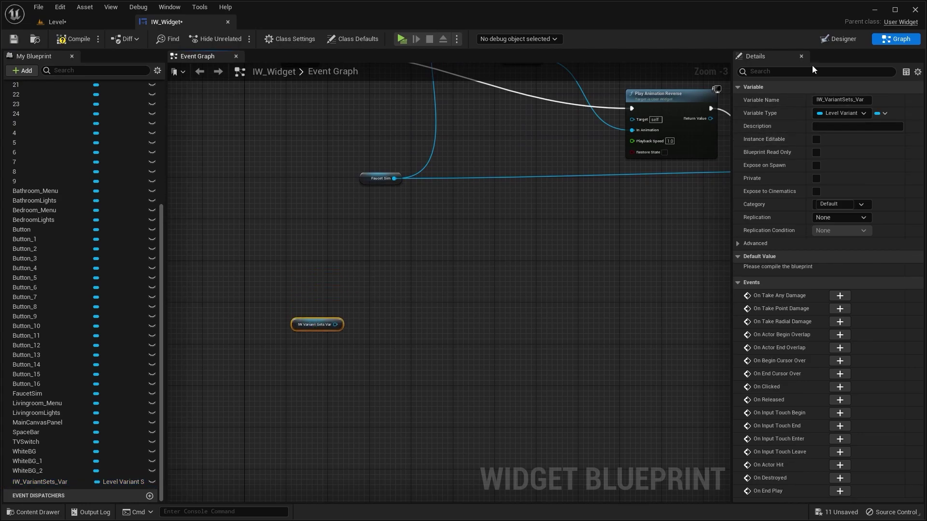
- Add an On Clicked event for Bedroom_Menu's first floor swatch, button 1, and place it just above the IW Variant Sets Var node
{"action": "left_click", "coordinate": [840, 39]}
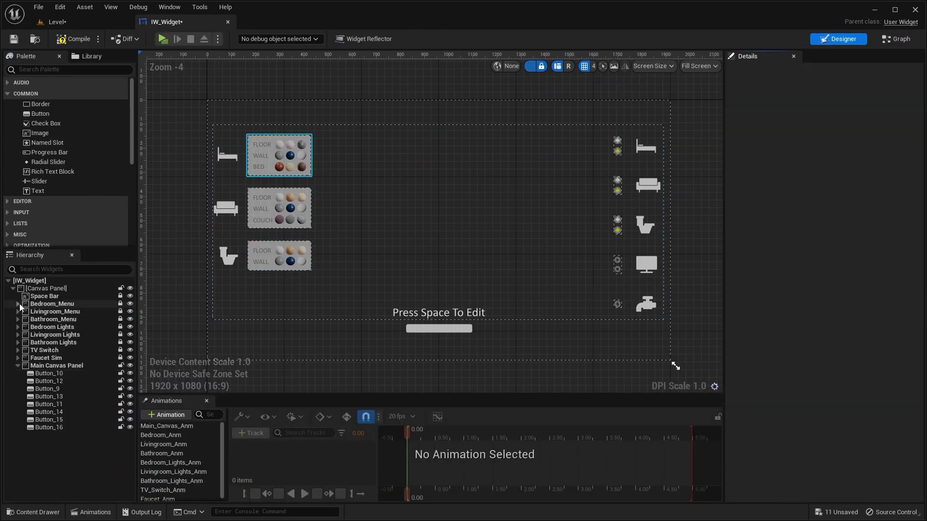
{"action": "left_click", "coordinate": [18, 304]}
{"action": "left_click", "coordinate": [36, 319]}
{"action": "scroll", "coordinate": [270, 164], "scroll_direction": "up", "scroll_amount": 6}
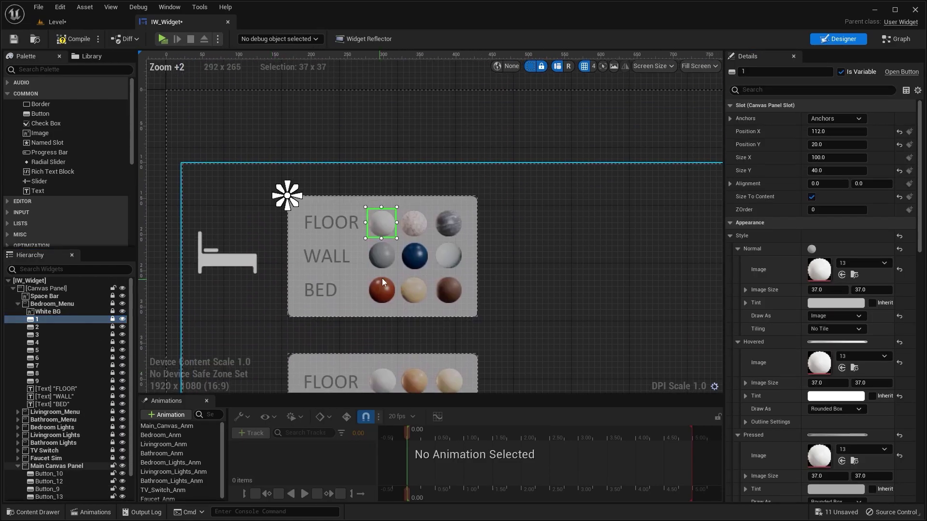
{"action": "scroll", "coordinate": [381, 278], "scroll_direction": "up", "scroll_amount": 2}
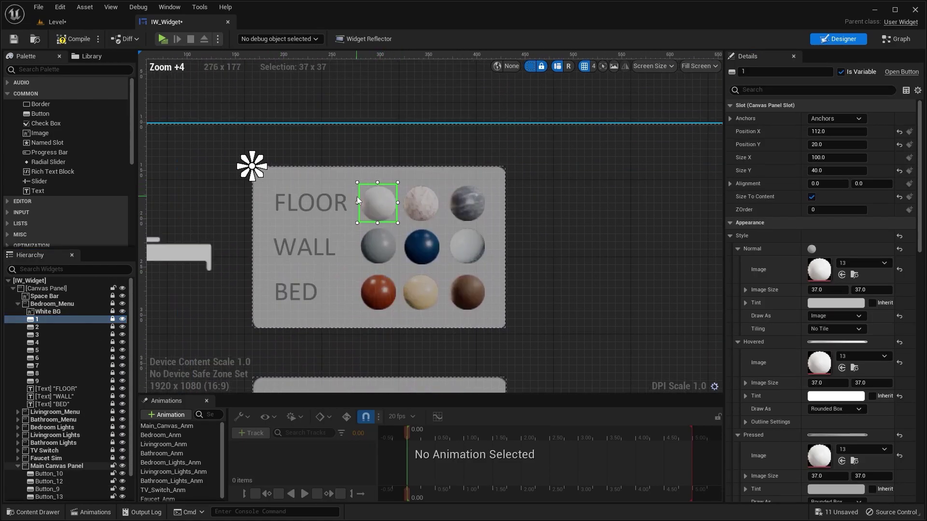
{"action": "left_click", "coordinate": [894, 35]}
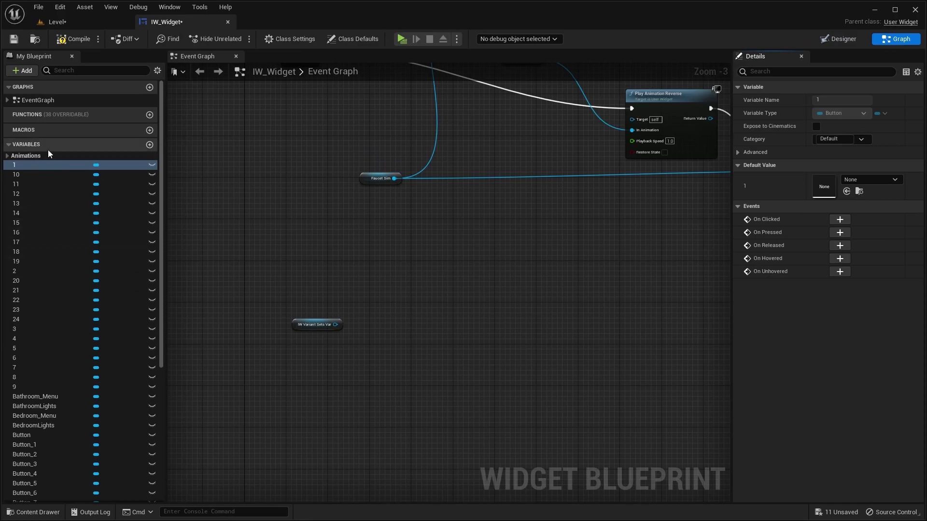
{"action": "left_click", "coordinate": [839, 220]}
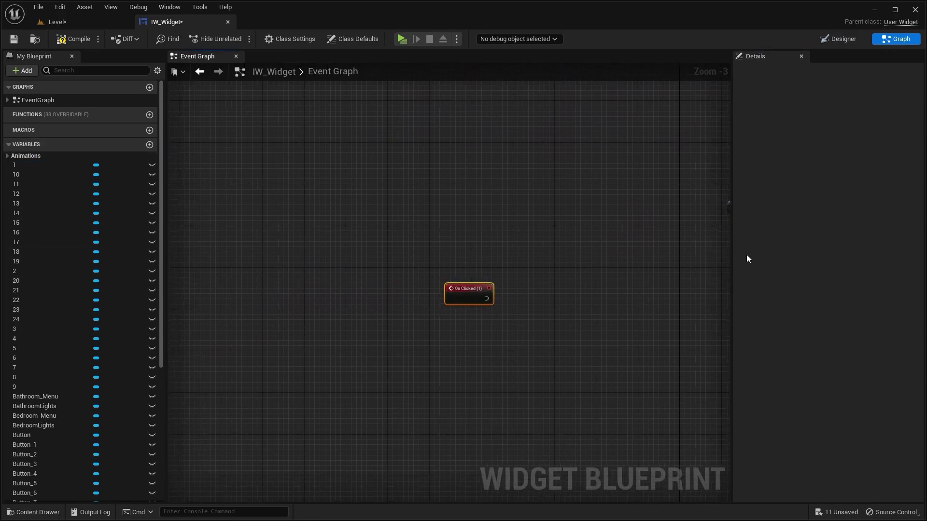
{"action": "right_click_drag", "start_coordinate": [534, 255], "coordinate": [340, 321]}
{"action": "left_click_drag", "start_coordinate": [259, 352], "coordinate": [541, 211]}
{"action": "right_click_drag", "start_coordinate": [659, 241], "coordinate": [435, 278]}
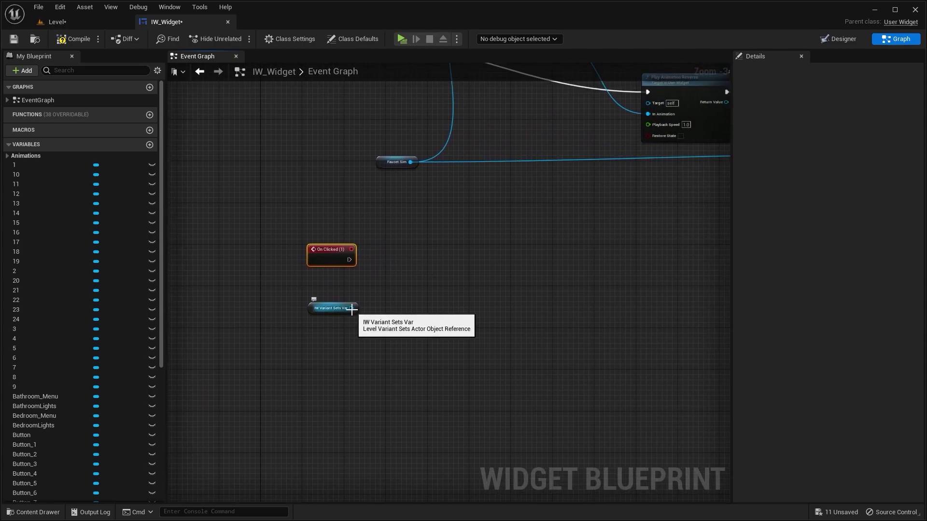
- Add a Switch on Variant by Name node targeting IW Variant Sets Var and execute it from On Clicked (1)
{"action": "left_click_drag", "start_coordinate": [351, 311], "coordinate": [418, 264]}
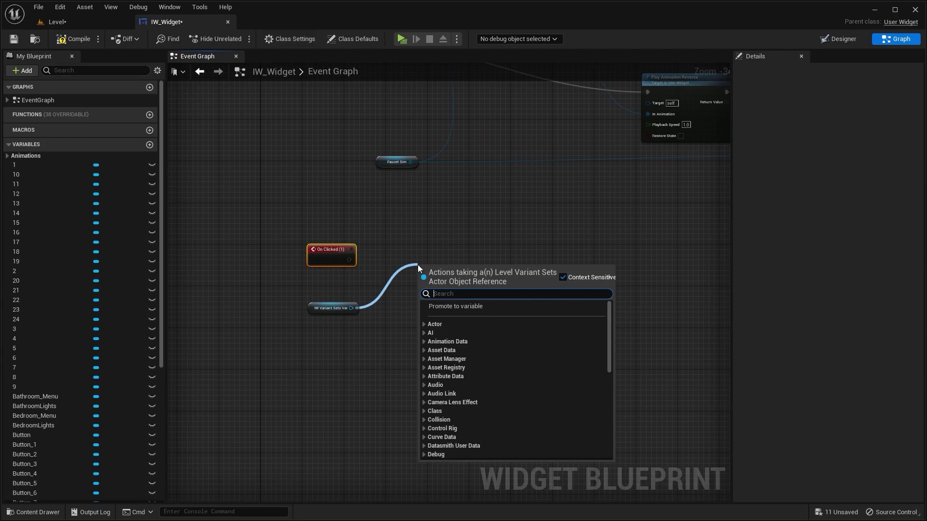
{"action": "type", "text": "varia"}
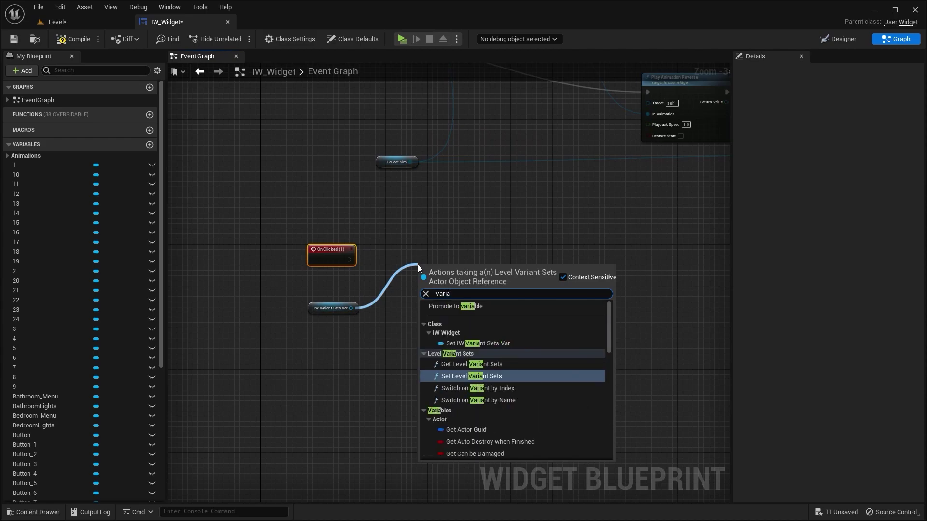
{"action": "left_click", "coordinate": [503, 403]}
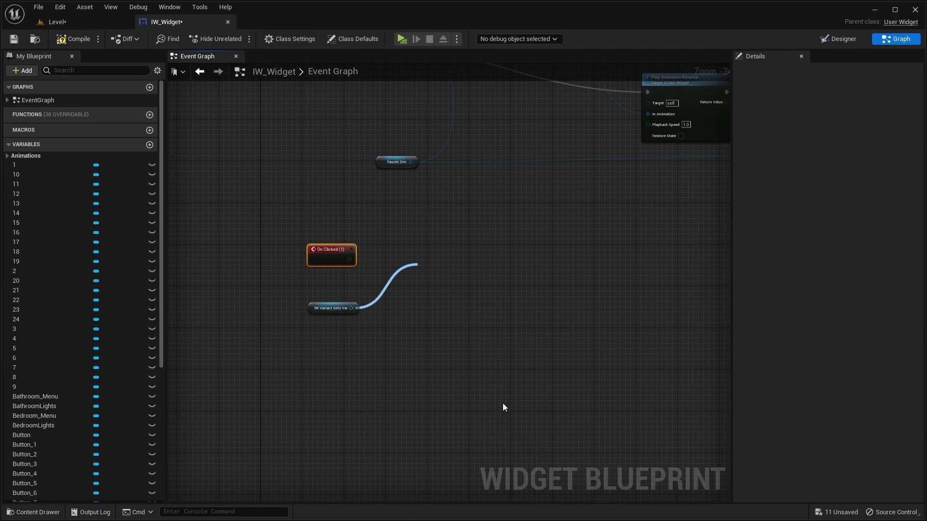
{"action": "left_click_drag", "start_coordinate": [349, 260], "coordinate": [423, 279]}
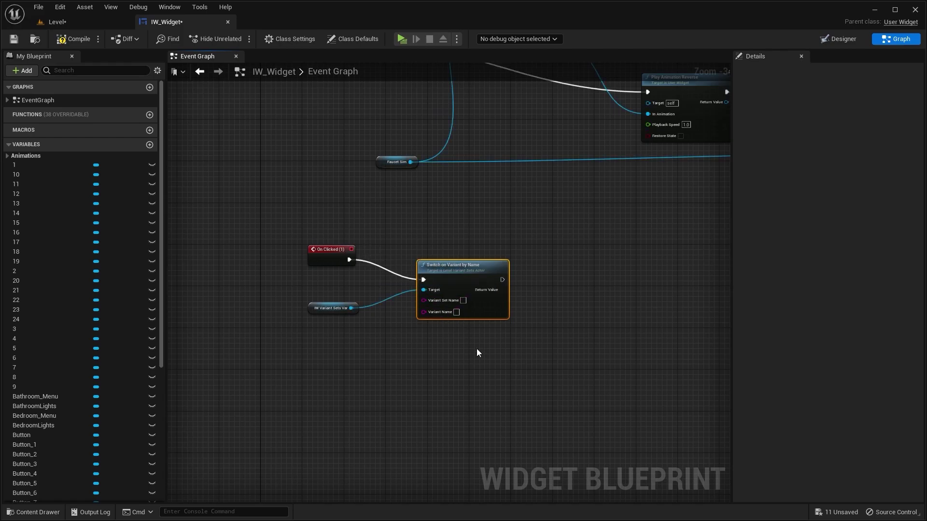
- Copy the variant set's name from the Variant Manager and set the switch node's Variant Set Name to Bedroom Floor
{"action": "scroll", "coordinate": [477, 346], "scroll_direction": "up", "scroll_amount": 3}
{"action": "right_click_drag", "start_coordinate": [474, 307], "coordinate": [476, 329]}
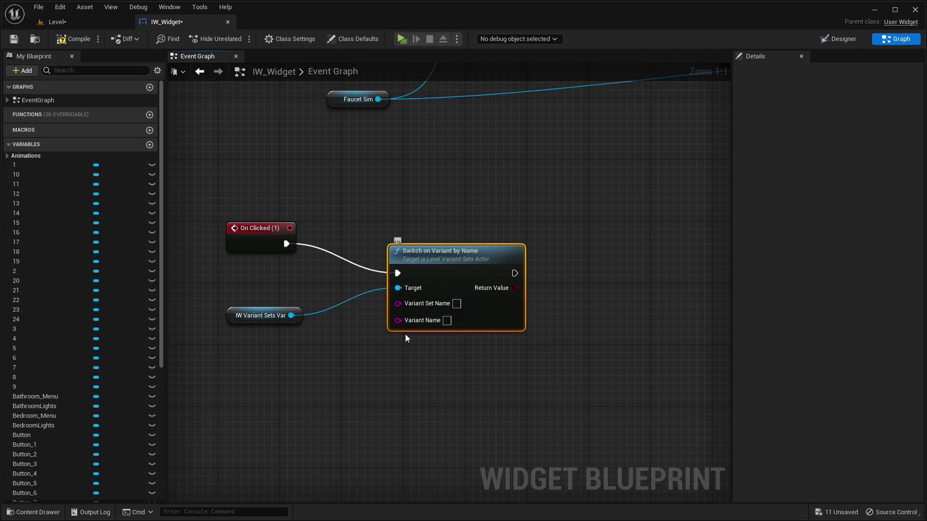
{"action": "left_click", "coordinate": [76, 25]}
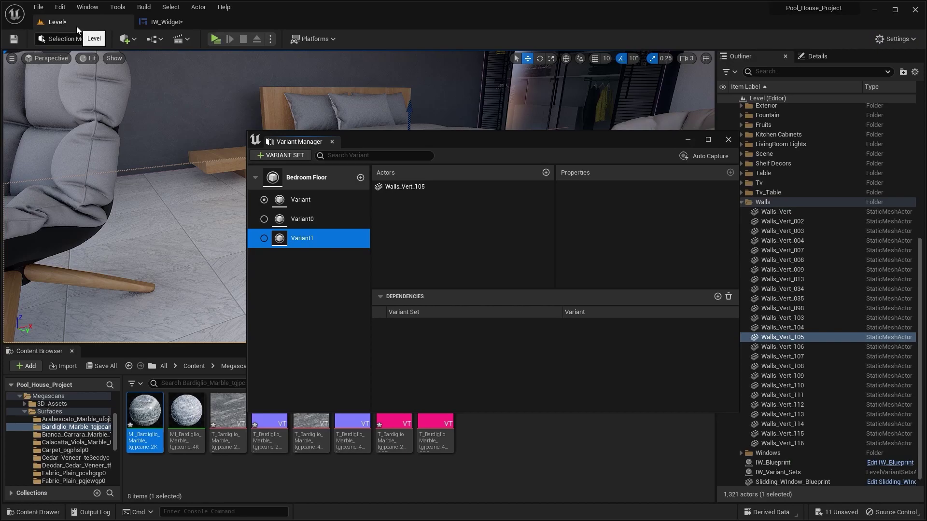
{"action": "left_click", "coordinate": [312, 179]}
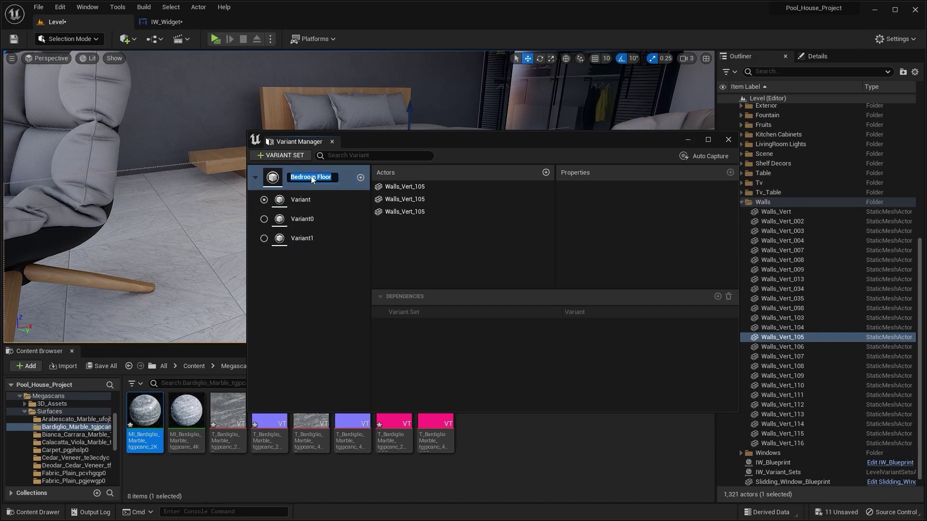
{"action": "left_click", "coordinate": [186, 24]}
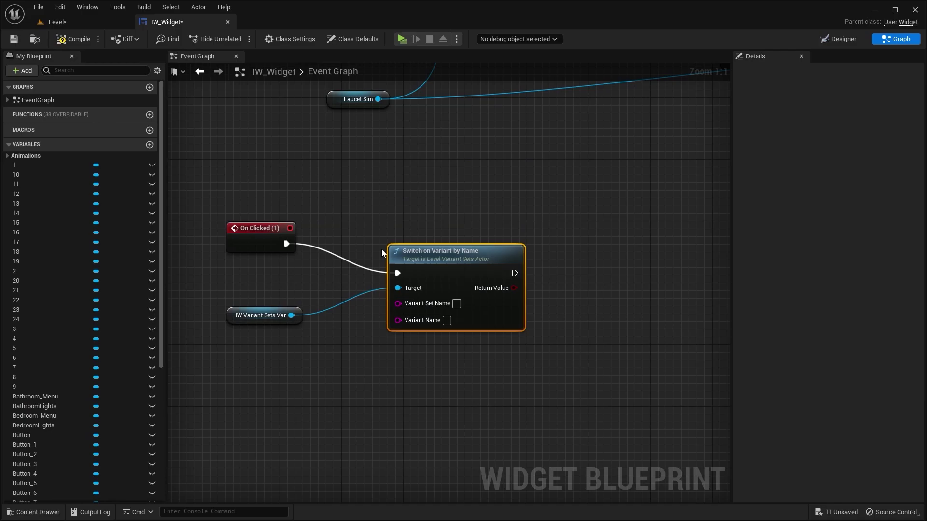
{"action": "left_click", "coordinate": [457, 304]}
{"action": "key", "text": "ctrl+v"}
{"action": "key", "text": "Return"}
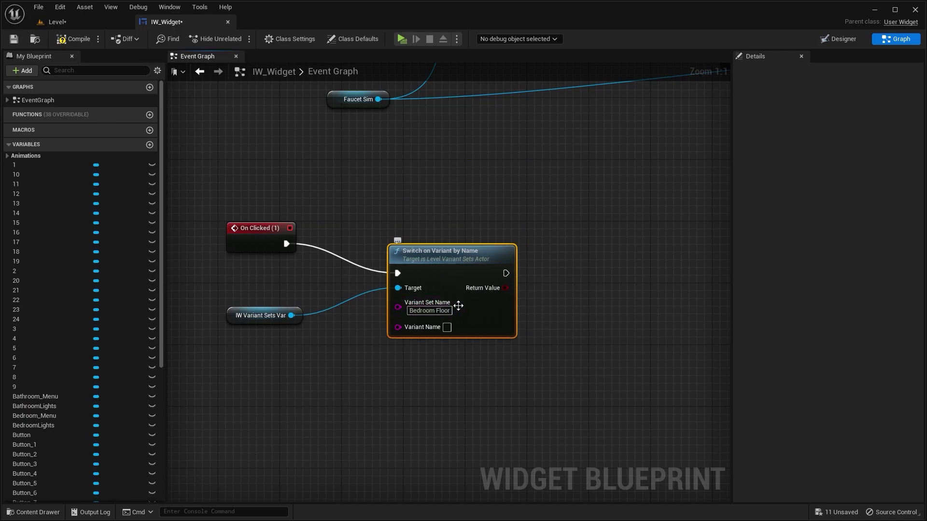
- Copy the first variant's name from the Variant Manager and set the switch node's Variant Name to Variant
{"action": "right_click_drag", "start_coordinate": [434, 366], "coordinate": [438, 301]}
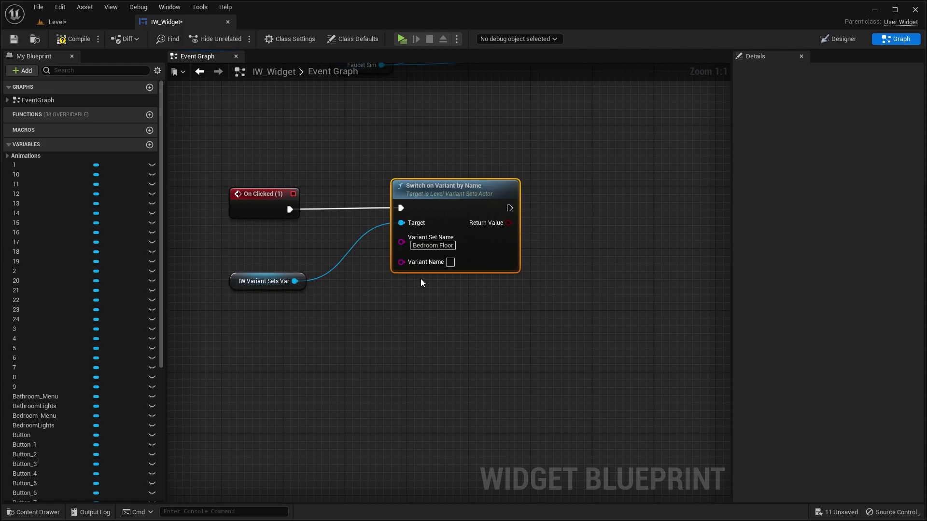
{"action": "left_click", "coordinate": [57, 22]}
{"action": "double_click", "coordinate": [309, 199]}
{"action": "key", "text": "ctrl+c"}
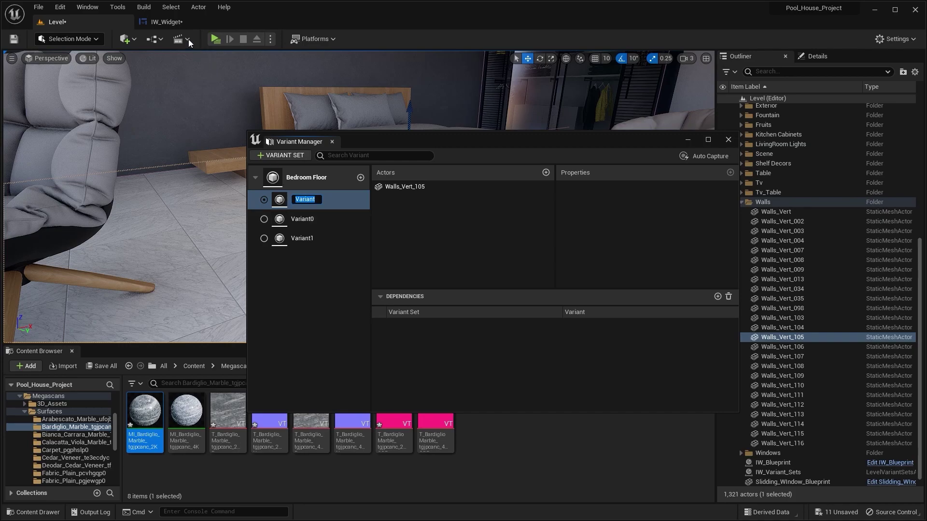
{"action": "left_click", "coordinate": [184, 22]}
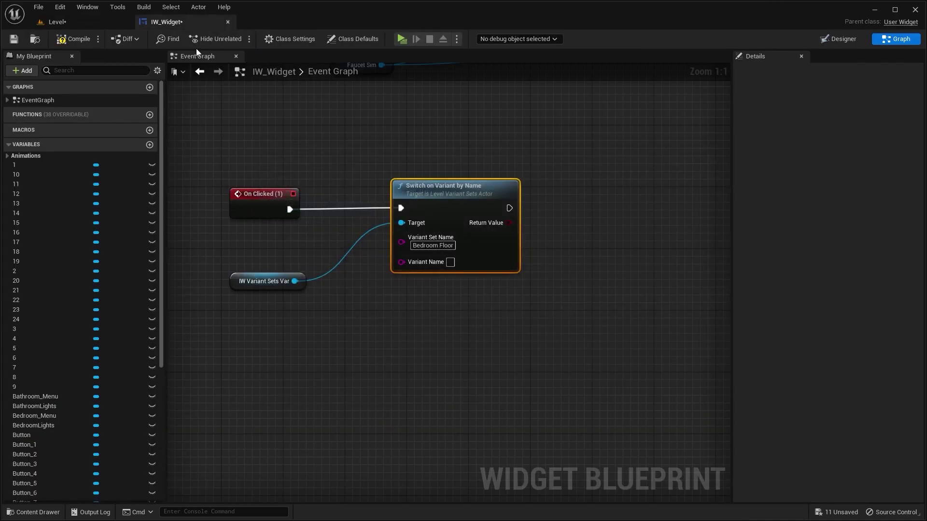
{"action": "left_click", "coordinate": [449, 262]}
{"action": "key", "text": "ctrl+v"}
{"action": "left_click", "coordinate": [509, 321]}
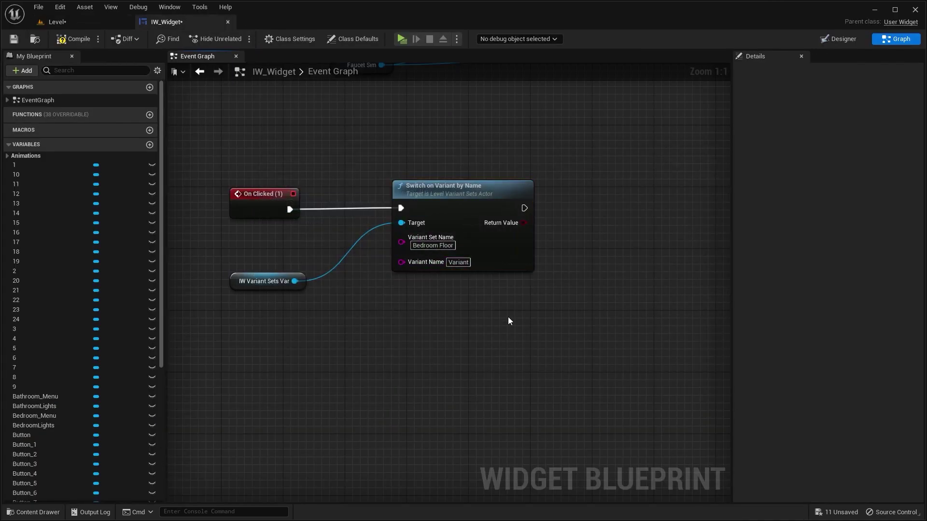
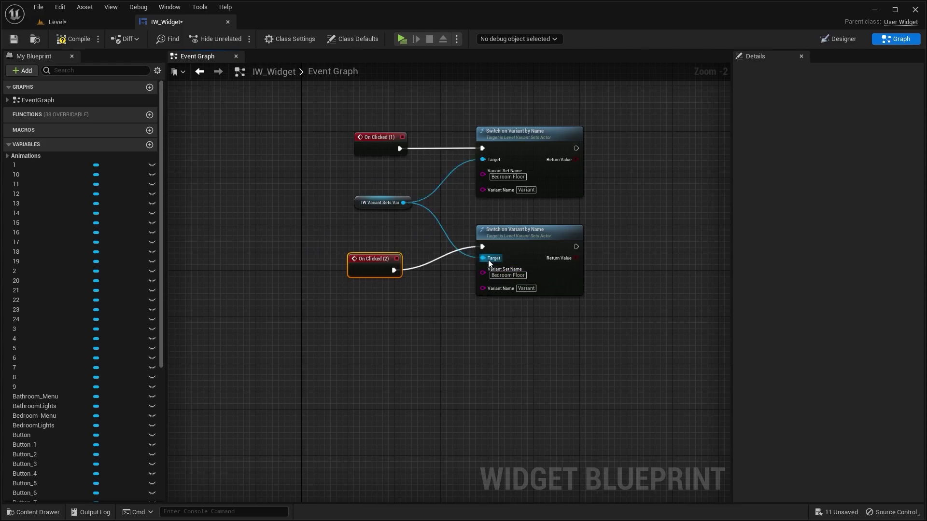
- Duplicate the Switch on Variant by Name node and place the copy below the one run by On Clicked (2)
{"action": "key", "text": "ctrl+c"}
{"action": "key", "text": "ctrl+v"}
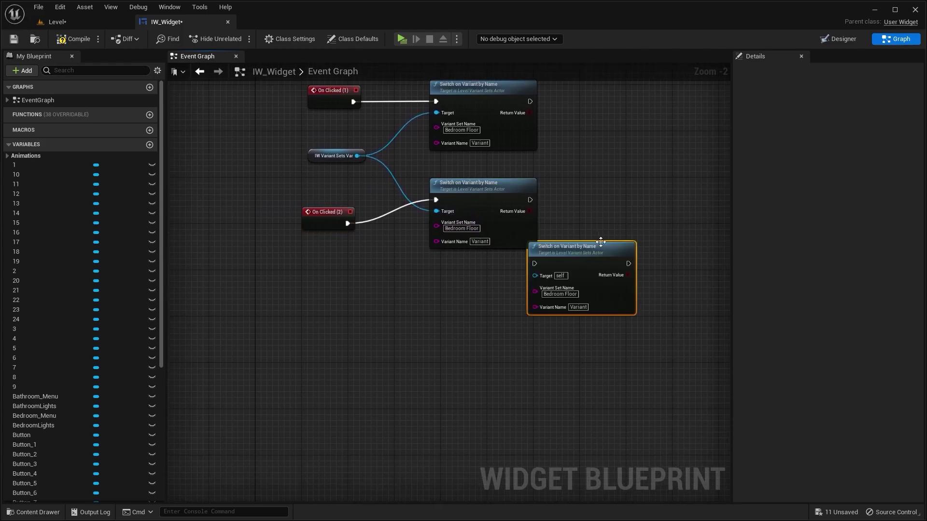
{"action": "left_click_drag", "start_coordinate": [614, 243], "coordinate": [520, 289]}
{"action": "right_click_drag", "start_coordinate": [606, 276], "coordinate": [583, 239]}
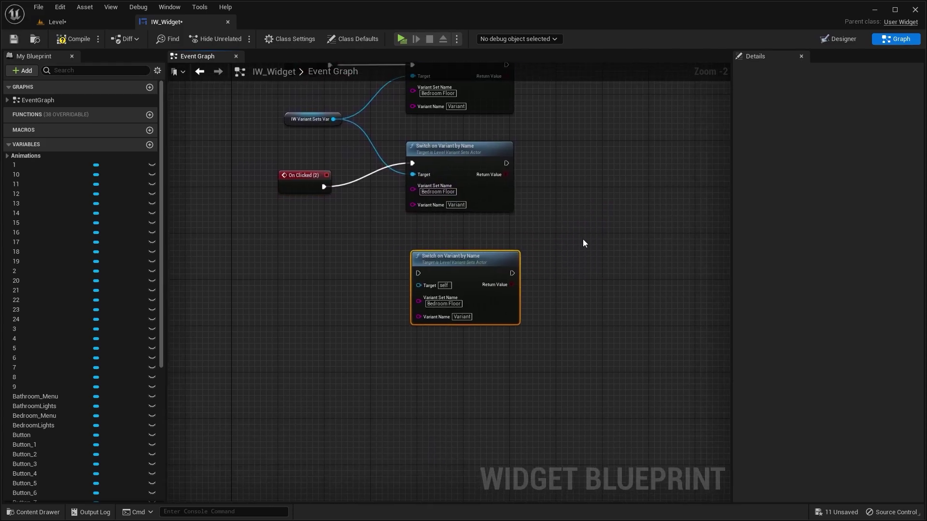
- Add an On Clicked event for Bedroom_Menu's third floor swatch, button 3, and place it beside the new switch node
{"action": "left_click", "coordinate": [842, 42]}
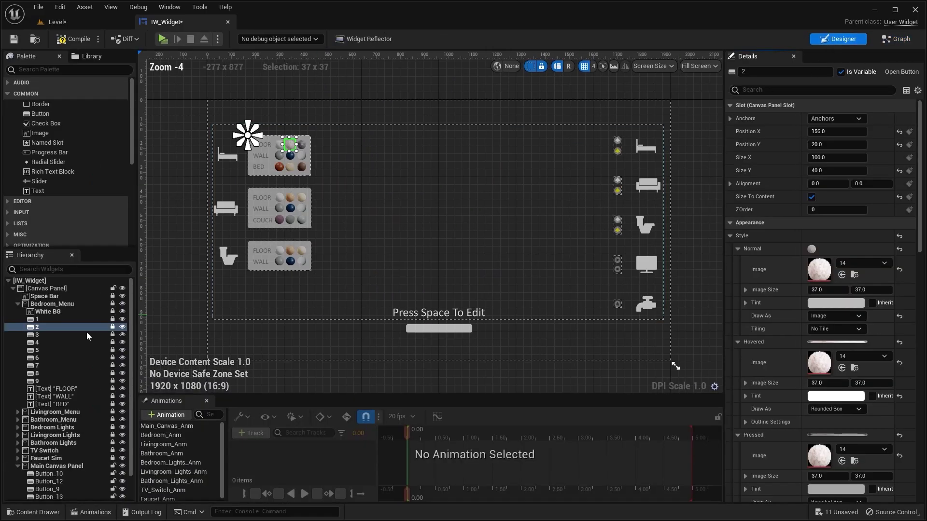
{"action": "left_click", "coordinate": [37, 335]}
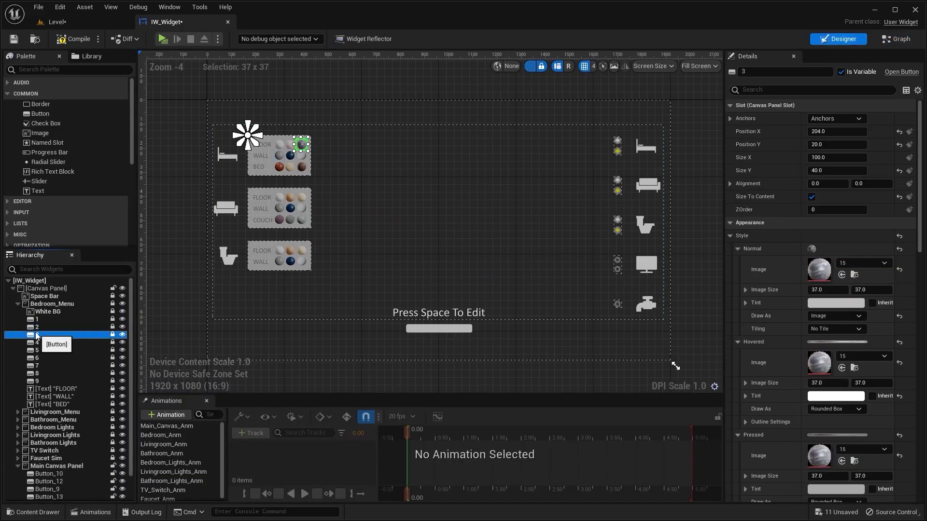
{"action": "left_click", "coordinate": [895, 39]}
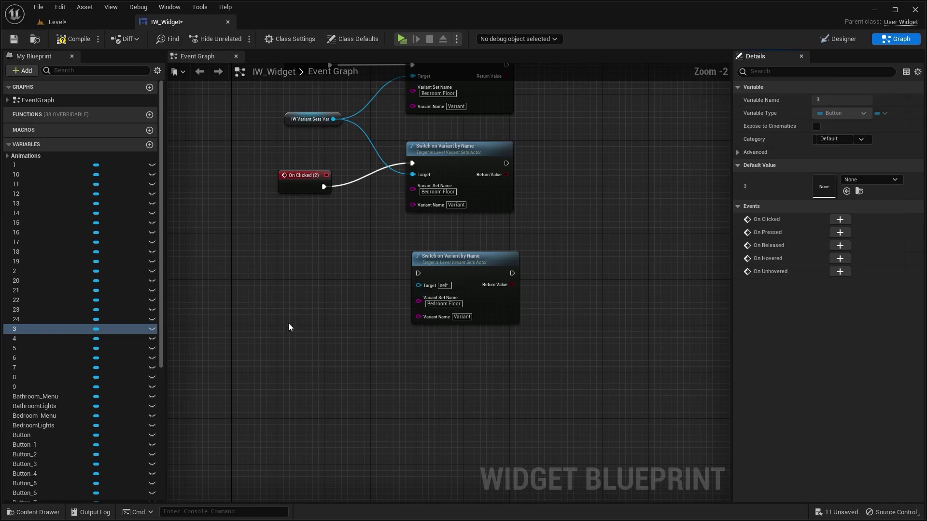
{"action": "right_click_drag", "start_coordinate": [256, 295], "coordinate": [267, 320]}
{"action": "scroll", "coordinate": [306, 242], "scroll_direction": "down", "scroll_amount": 1}
{"action": "right_click_drag", "start_coordinate": [306, 242], "coordinate": [351, 258]}
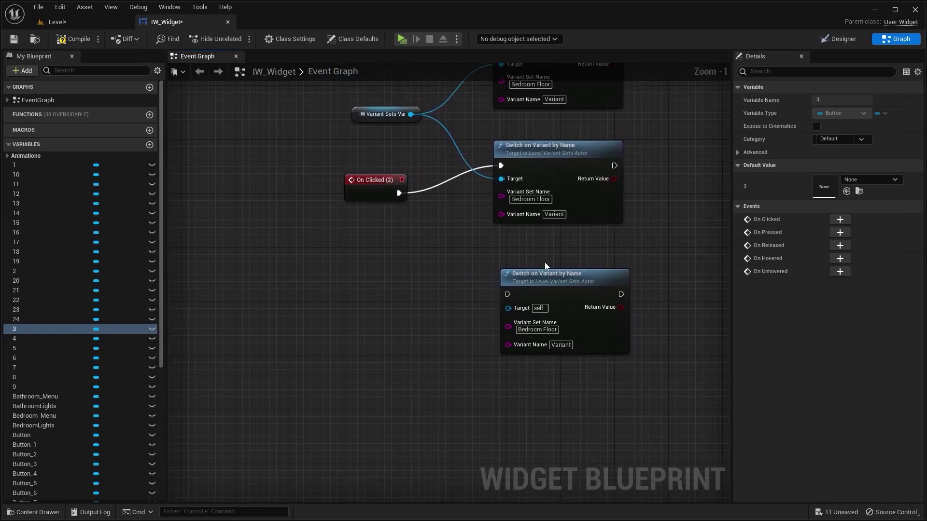
{"action": "left_click", "coordinate": [840, 220]}
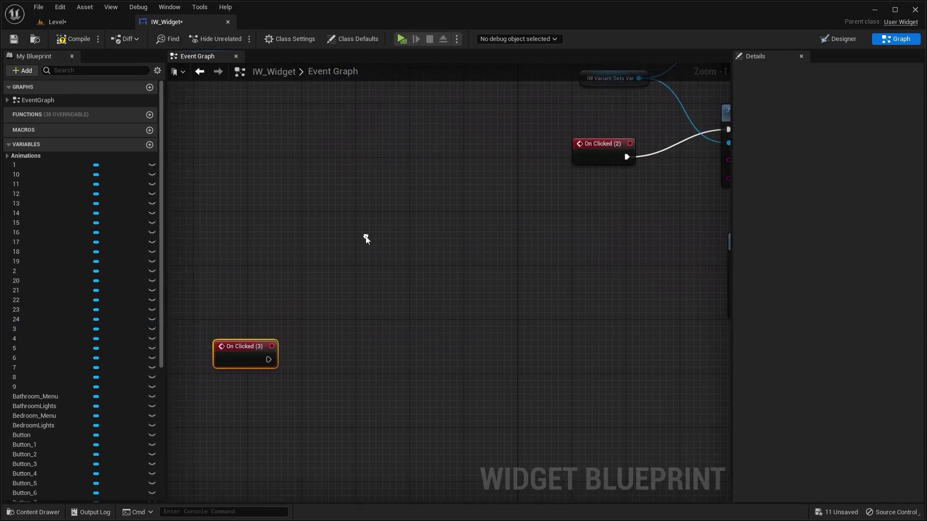
{"action": "left_click_drag", "start_coordinate": [255, 354], "coordinate": [573, 233]}
{"action": "right_click_drag", "start_coordinate": [669, 256], "coordinate": [491, 259]}
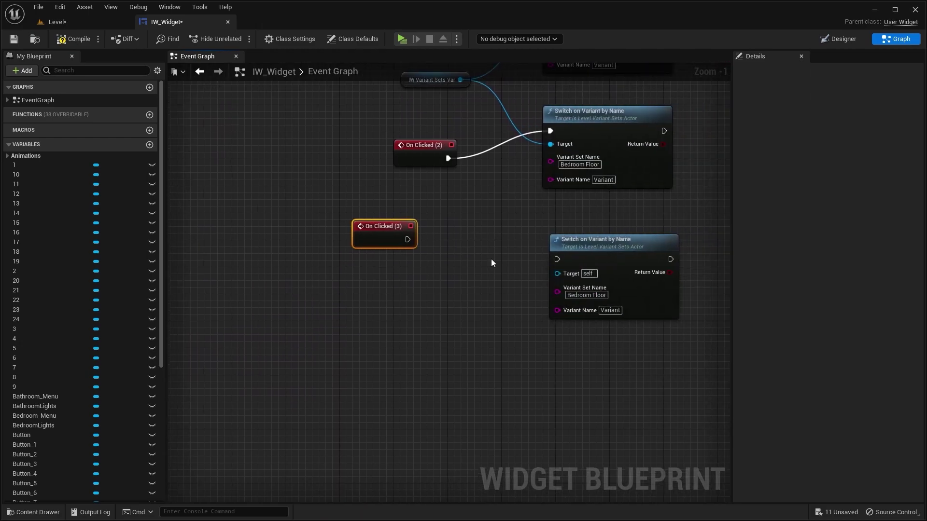
{"action": "left_click_drag", "start_coordinate": [384, 240], "coordinate": [412, 270]}
- Execute the third Switch on Variant by Name node from On Clicked (3) and target it to IW Variant Sets Var
{"action": "scroll", "coordinate": [469, 252], "scroll_direction": "up", "scroll_amount": 1}
{"action": "right_click_drag", "start_coordinate": [469, 253], "coordinate": [405, 245]}
{"action": "left_click_drag", "start_coordinate": [369, 259], "coordinate": [507, 248]}
{"action": "scroll", "coordinate": [480, 173], "scroll_direction": "down", "scroll_amount": 2}
{"action": "left_click_drag", "start_coordinate": [413, 144], "coordinate": [491, 305]}
{"action": "scroll", "coordinate": [491, 305], "scroll_direction": "down", "scroll_amount": 1}
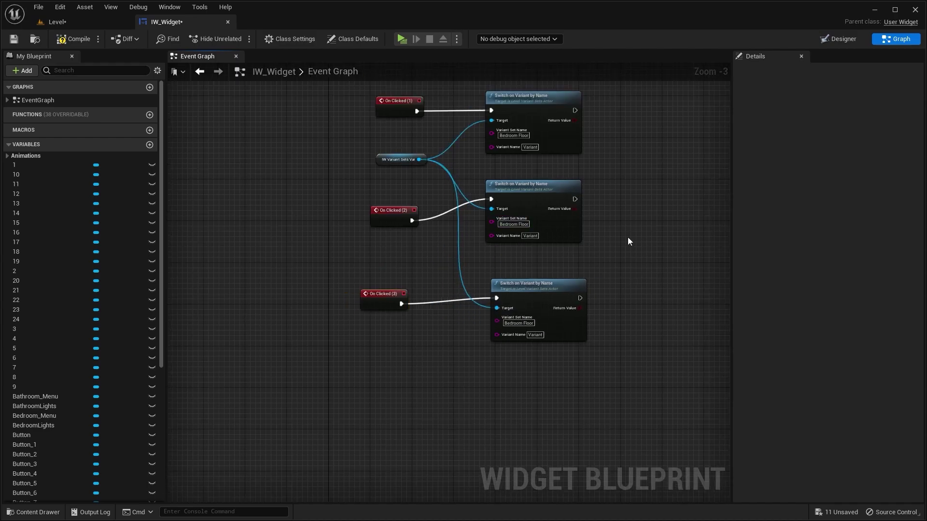
- Set the Variant Name to Variant0 on the second switch node and Variant1 on the third
{"action": "scroll", "coordinate": [628, 237], "scroll_direction": "up", "scroll_amount": 3}
{"action": "right_click_drag", "start_coordinate": [553, 287], "coordinate": [548, 270]}
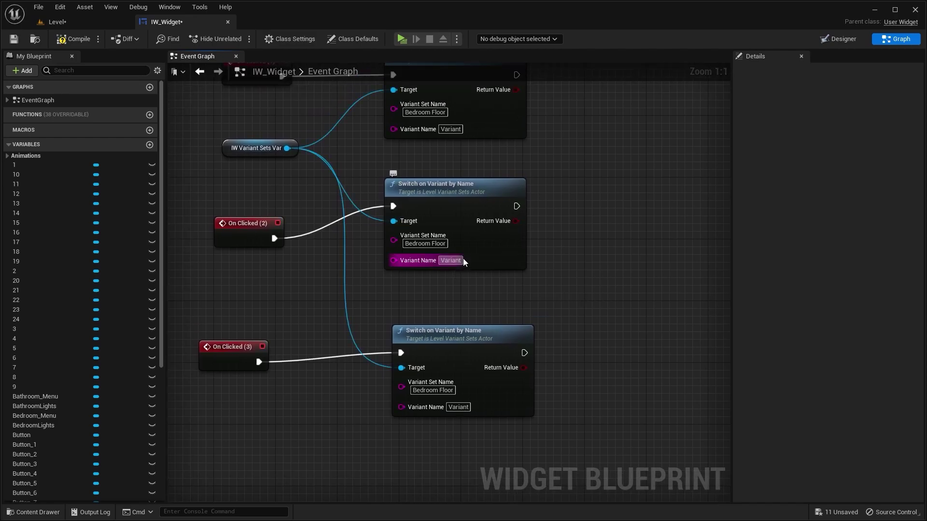
{"action": "type", "text": "0"}
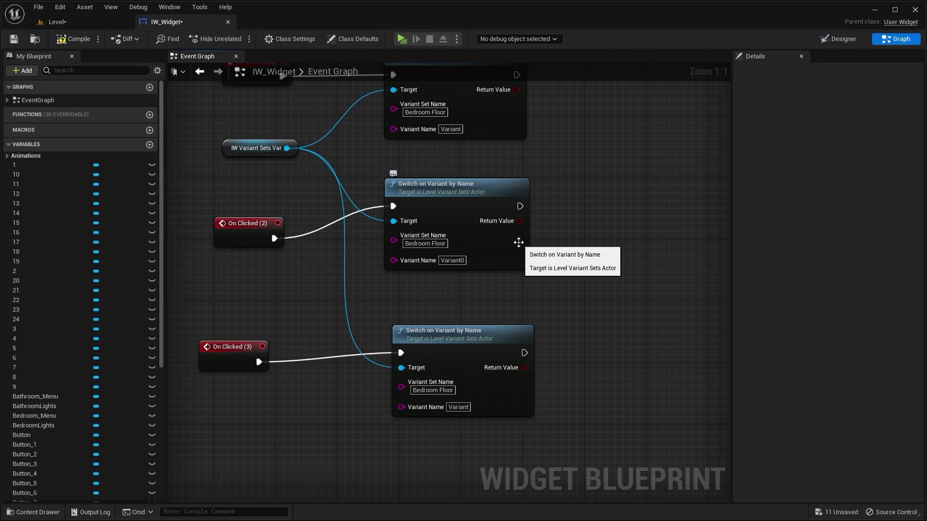
{"action": "left_click", "coordinate": [458, 407]}
{"action": "type", "text": "1"}
- Move the whole Event Pre Construct node group down the graph into the empty area beside the last animation chains, near the variant switch nodes
{"action": "scroll", "coordinate": [584, 260], "scroll_direction": "down", "scroll_amount": 5}
{"action": "right_click_drag", "start_coordinate": [584, 260], "coordinate": [505, 249]}
{"action": "scroll", "coordinate": [487, 278], "scroll_direction": "up", "scroll_amount": 1}
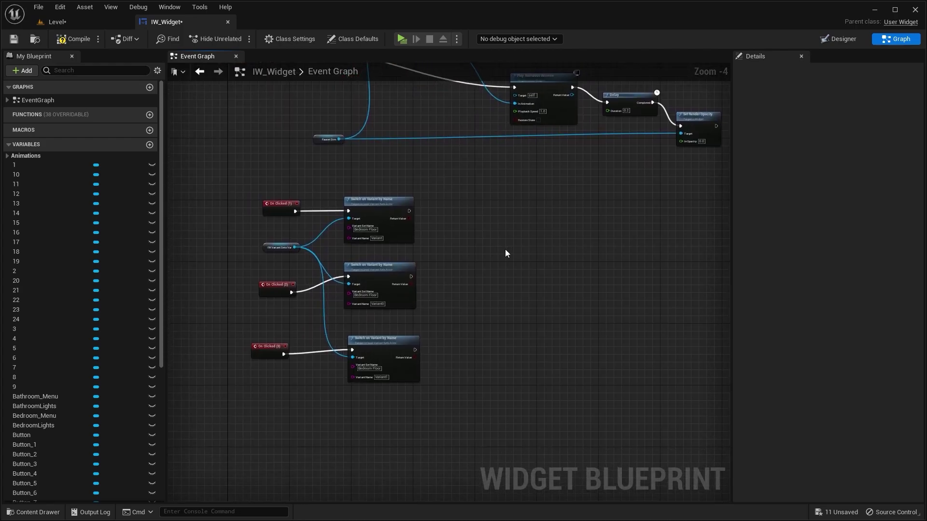
{"action": "scroll", "coordinate": [604, 181], "scroll_direction": "down", "scroll_amount": 1}
{"action": "right_click_drag", "start_coordinate": [603, 181], "coordinate": [516, 308]}
{"action": "scroll", "coordinate": [517, 275], "scroll_direction": "down", "scroll_amount": 6}
{"action": "mouse_move", "coordinate": [529, 215]}
{"action": "right_mouse_down"}
{"action": "mouse_move", "coordinate": [498, 151]}
{"action": "mouse_move", "coordinate": [527, 227]}
{"action": "right_mouse_up"}
{"action": "scroll", "coordinate": [455, 194], "scroll_direction": "up", "scroll_amount": 5}
{"action": "scroll", "coordinate": [453, 194], "scroll_direction": "up", "scroll_amount": 4}
{"action": "right_click_drag", "start_coordinate": [370, 207], "coordinate": [434, 239]}
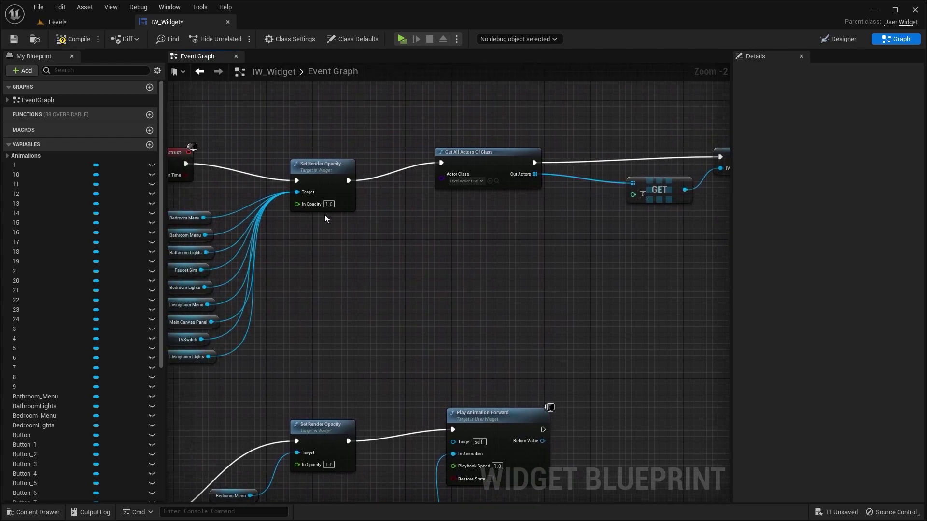
{"action": "scroll", "coordinate": [424, 247], "scroll_direction": "down", "scroll_amount": 4}
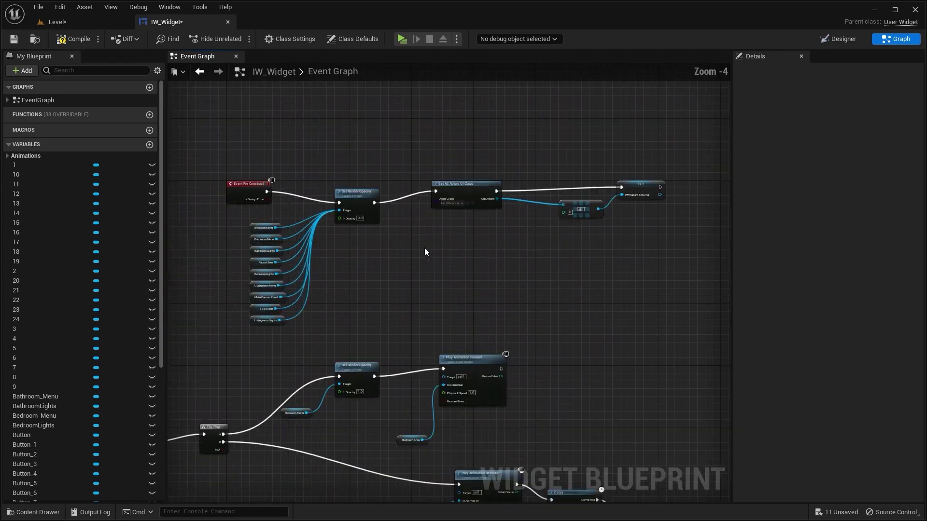
{"action": "left_click_drag", "start_coordinate": [563, 186], "coordinate": [293, 294]}
{"action": "scroll", "coordinate": [420, 296], "scroll_direction": "down", "scroll_amount": 2}
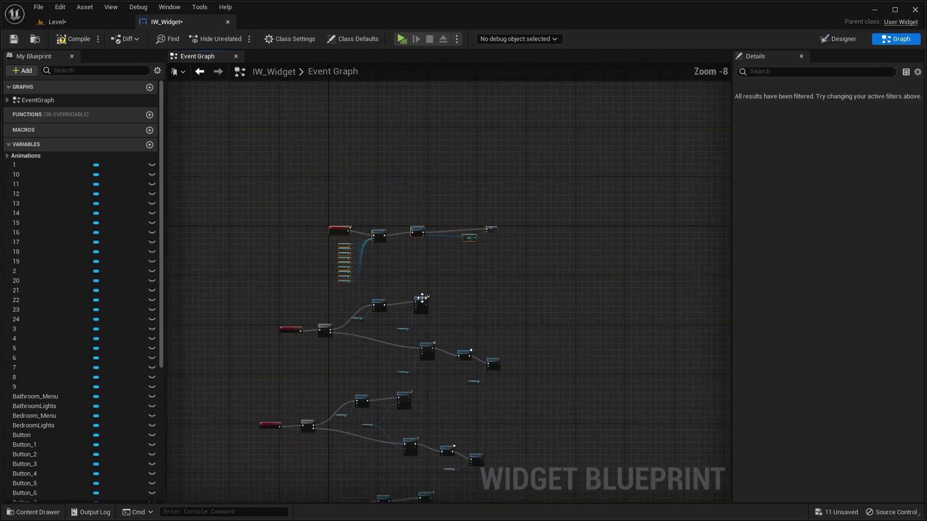
{"action": "left_click_drag", "start_coordinate": [366, 189], "coordinate": [507, 393]}
{"action": "right_click_drag", "start_coordinate": [512, 406], "coordinate": [465, 229]}
{"action": "left_click_drag", "start_coordinate": [463, 219], "coordinate": [485, 455]}
{"action": "right_click_drag", "start_coordinate": [485, 455], "coordinate": [486, 292]}
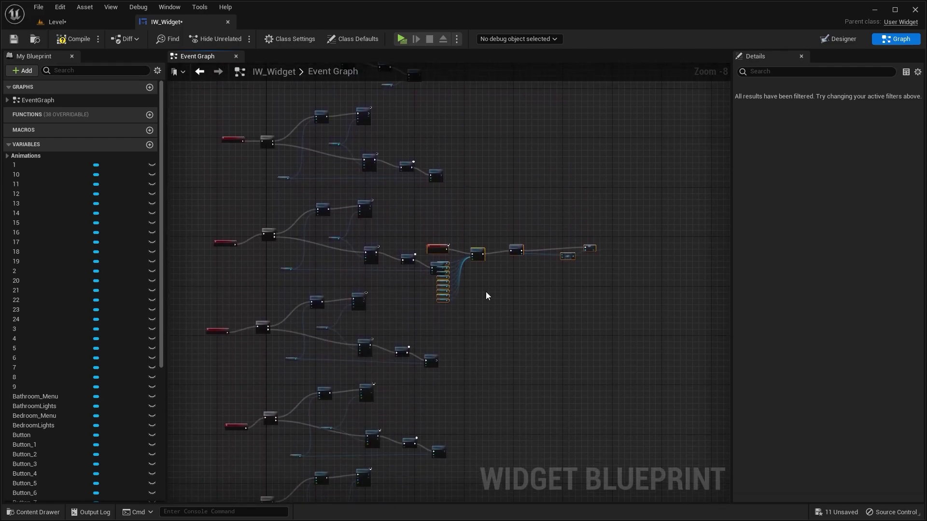
{"action": "left_click_drag", "start_coordinate": [478, 249], "coordinate": [488, 425]}
{"action": "right_click_drag", "start_coordinate": [492, 402], "coordinate": [493, 217]}
{"action": "scroll", "coordinate": [485, 318], "scroll_direction": "up", "scroll_amount": 1}
{"action": "right_click_drag", "start_coordinate": [485, 318], "coordinate": [466, 259]}
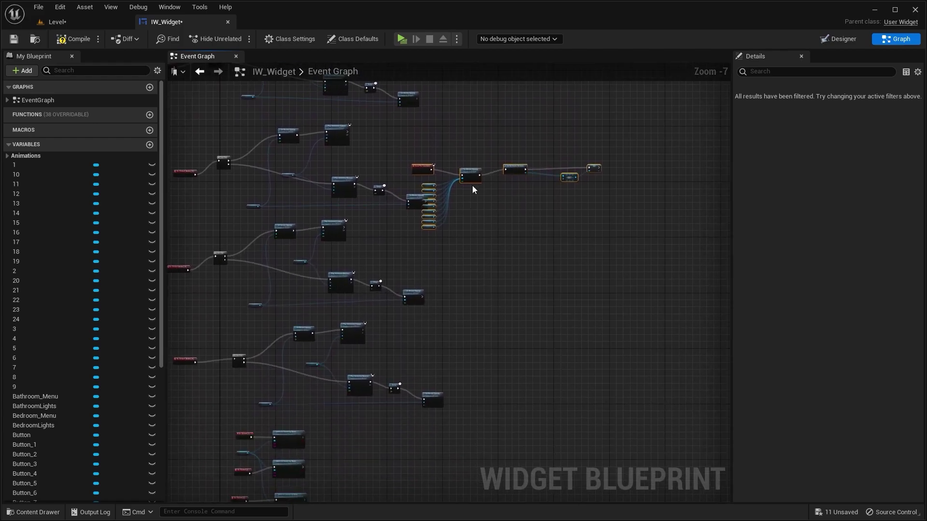
{"action": "left_click_drag", "start_coordinate": [473, 181], "coordinate": [500, 330]}
{"action": "scroll", "coordinate": [476, 395], "scroll_direction": "up", "scroll_amount": 2}
{"action": "right_click_drag", "start_coordinate": [476, 391], "coordinate": [416, 372]}
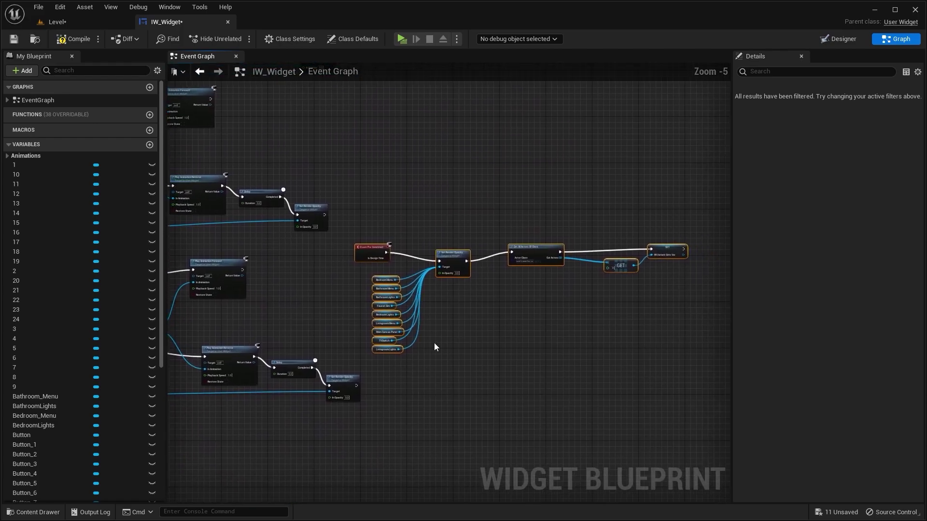
{"action": "left_click_drag", "start_coordinate": [455, 251], "coordinate": [479, 236]}
{"action": "left_click", "coordinate": [505, 321]}
- Play the level, open the bedroom menu, test the second and third floor swatches, and end the preview
{"action": "scroll", "coordinate": [504, 325], "scroll_direction": "down", "scroll_amount": 2}
{"action": "right_click_drag", "start_coordinate": [426, 389], "coordinate": [487, 336]}
{"action": "scroll", "coordinate": [406, 346], "scroll_direction": "up", "scroll_amount": 1}
{"action": "right_click_drag", "start_coordinate": [406, 346], "coordinate": [445, 313]}
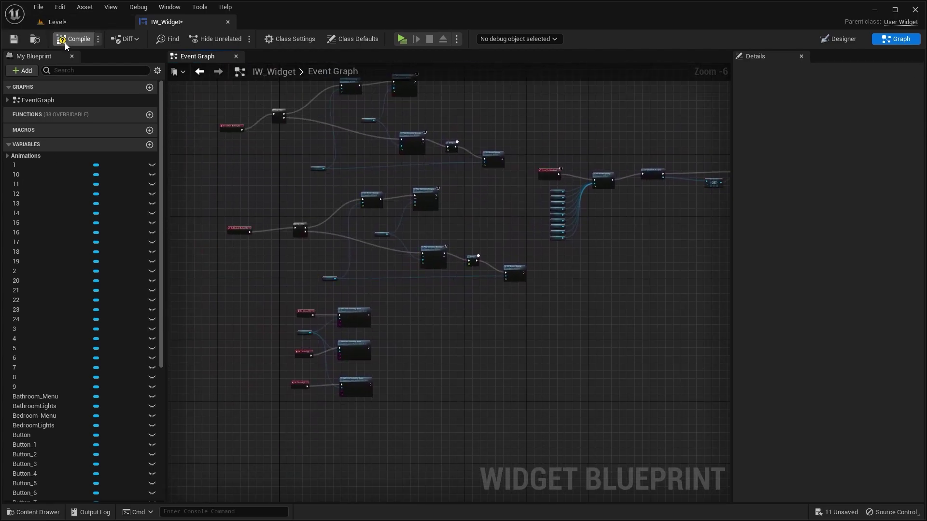
{"action": "left_click", "coordinate": [57, 22]}
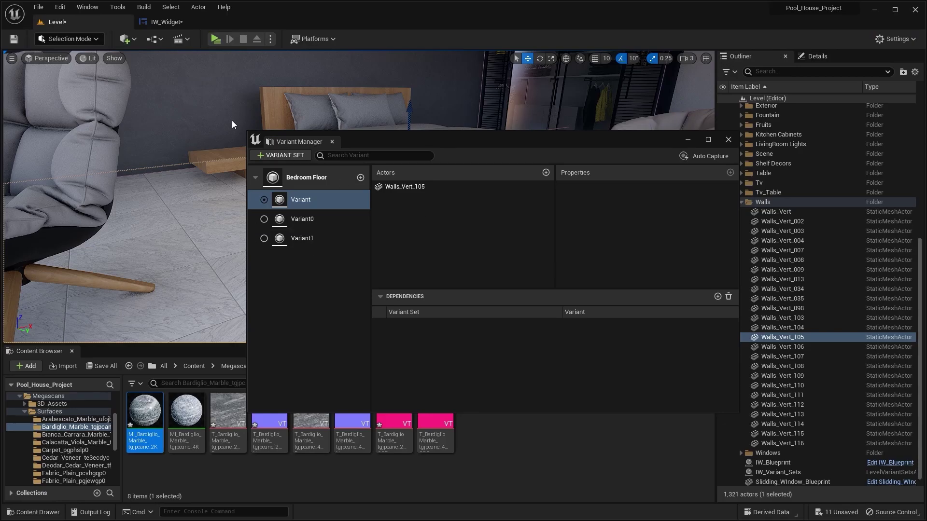
{"action": "left_click", "coordinate": [215, 39]}
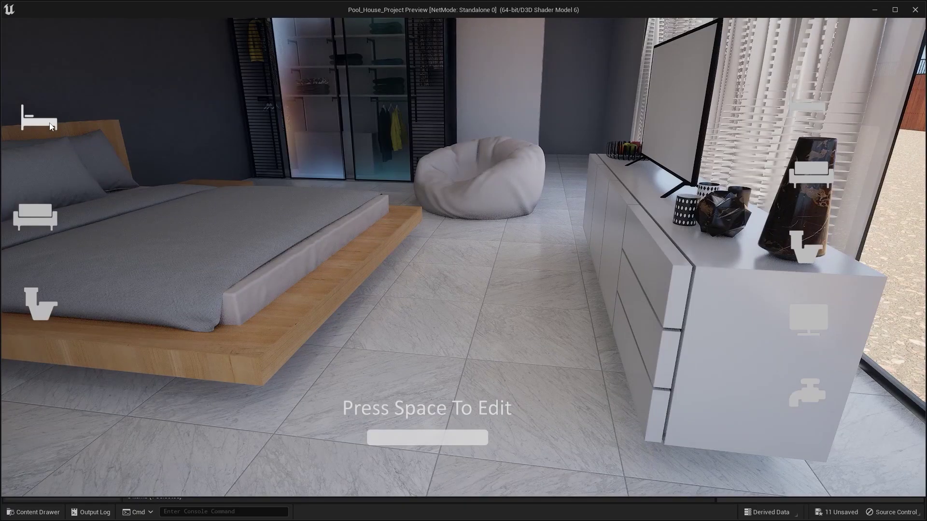
{"action": "left_click", "coordinate": [52, 126]}
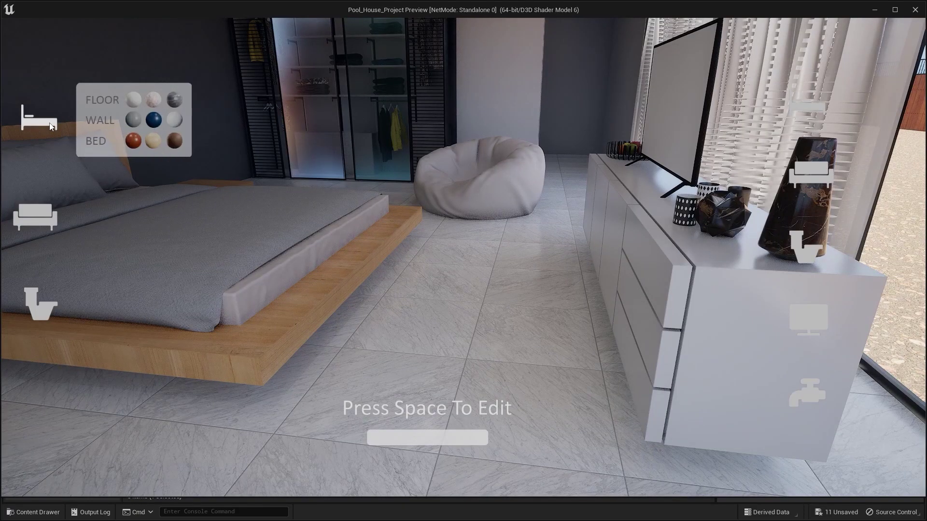
{"action": "left_click", "coordinate": [152, 105]}
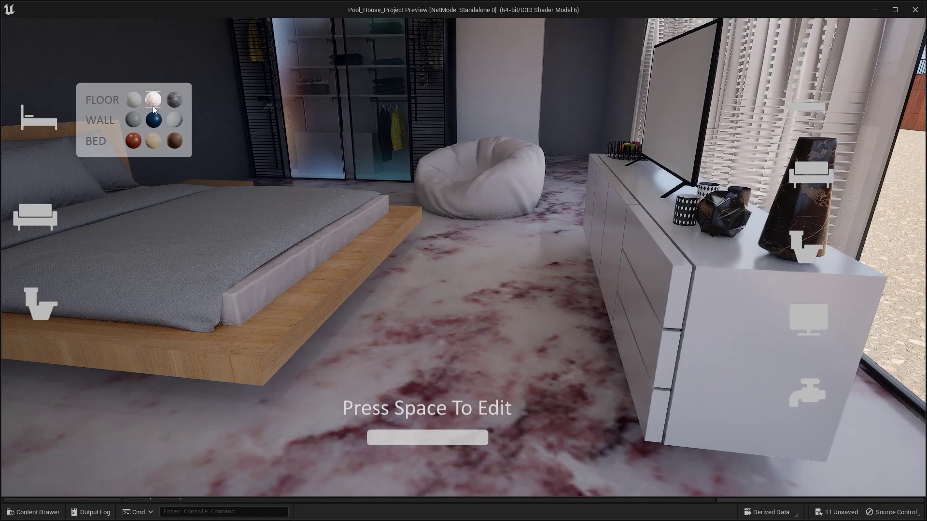
{"action": "left_click", "coordinate": [173, 100]}
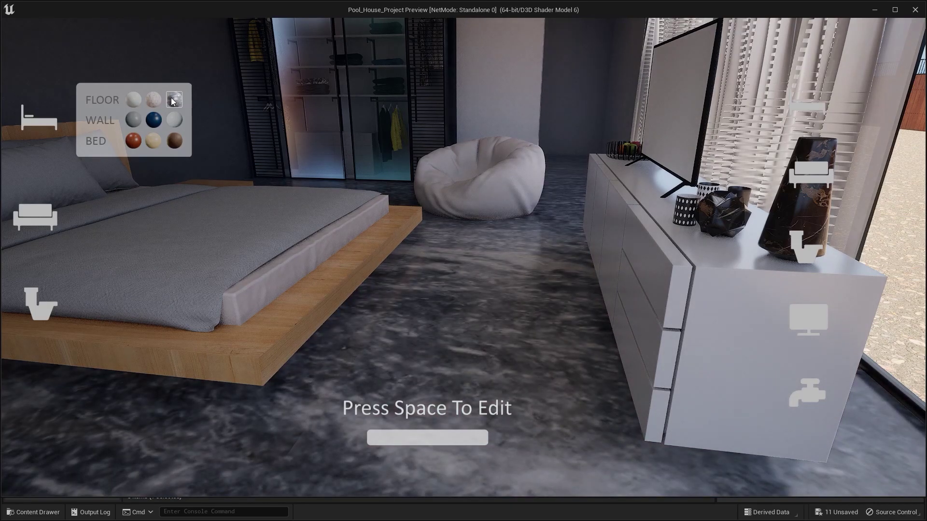
{"action": "mouse_move", "coordinate": [387, 189]}
{"action": "left_mouse_down"}
{"action": "mouse_move", "coordinate": [227, 189]}
{"action": "mouse_move", "coordinate": [394, 184]}
{"action": "left_mouse_up"}
{"action": "key", "text": "Escape"}
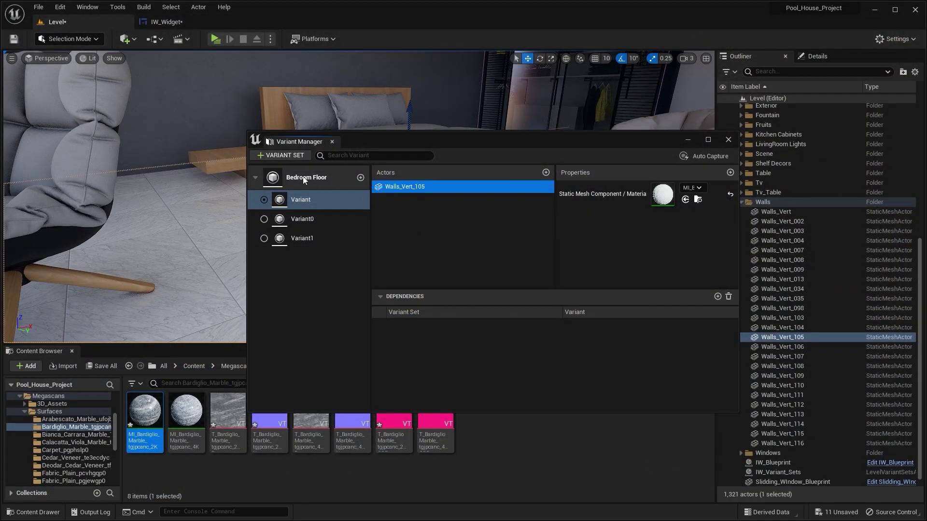
- Activate Variant0 of Bedroom Floor and open the marble material instance it assigns to Walls_Vert_105
{"action": "right_click_drag", "start_coordinate": [286, 94], "coordinate": [502, 93]}
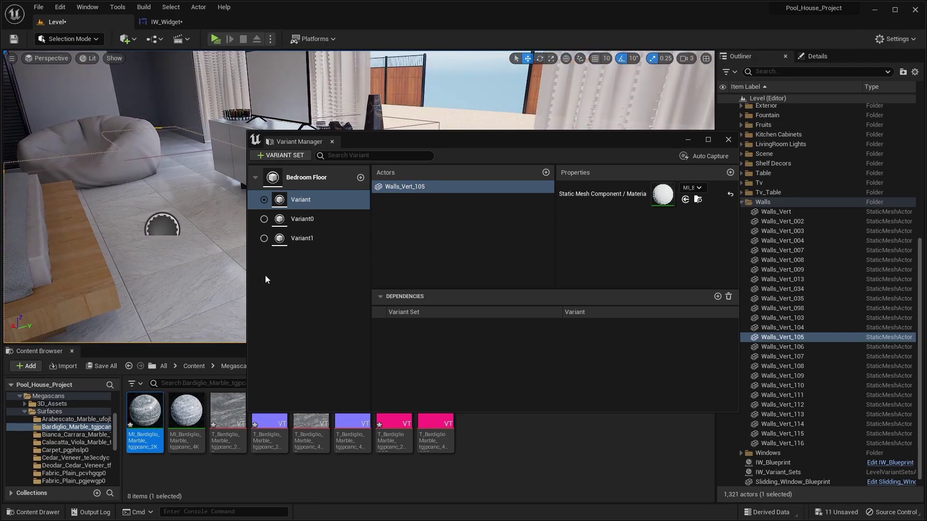
{"action": "left_click", "coordinate": [263, 219]}
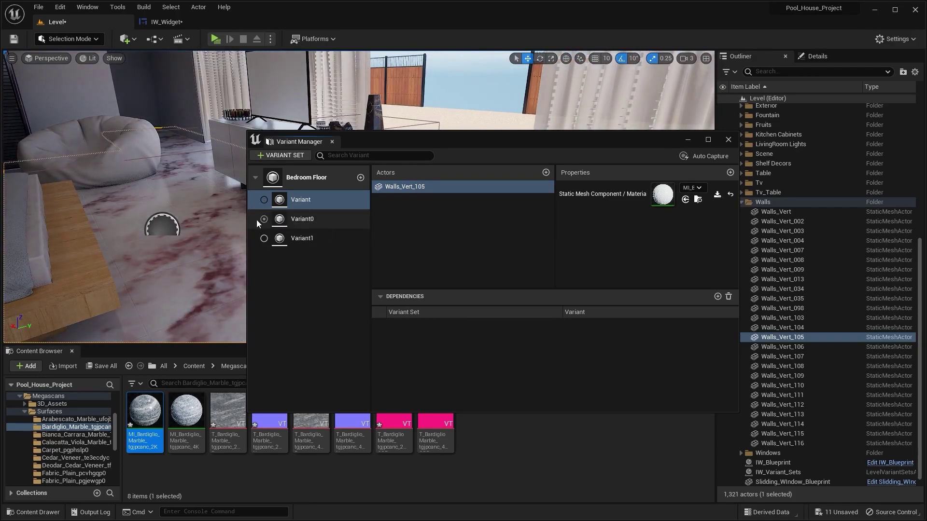
{"action": "left_click", "coordinate": [320, 218]}
{"action": "left_click", "coordinate": [405, 187]}
{"action": "left_click", "coordinate": [665, 193]}
{"action": "double_click", "coordinate": [665, 193]}
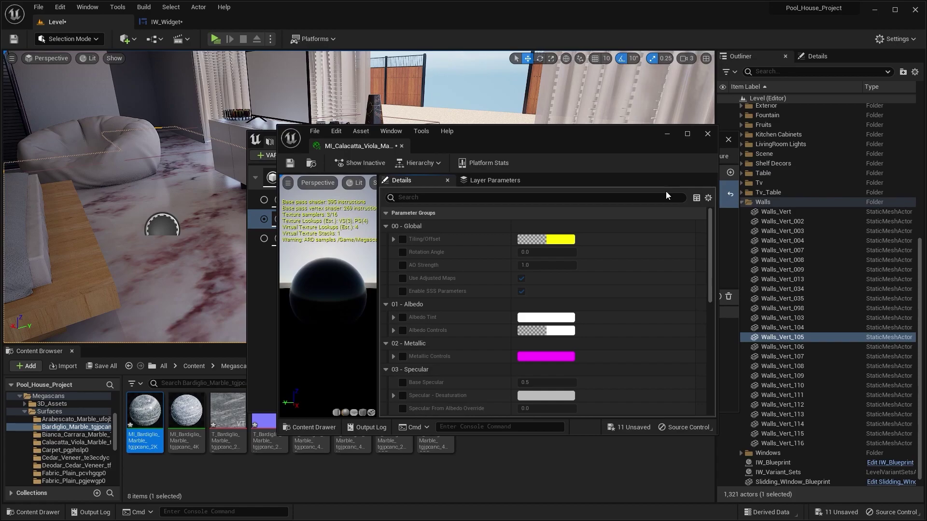
- Set Tiling X and Tiling Y of the Calacatta Viola marble material instance to 5
{"action": "left_click", "coordinate": [393, 239]}
{"action": "left_click", "coordinate": [554, 252]}
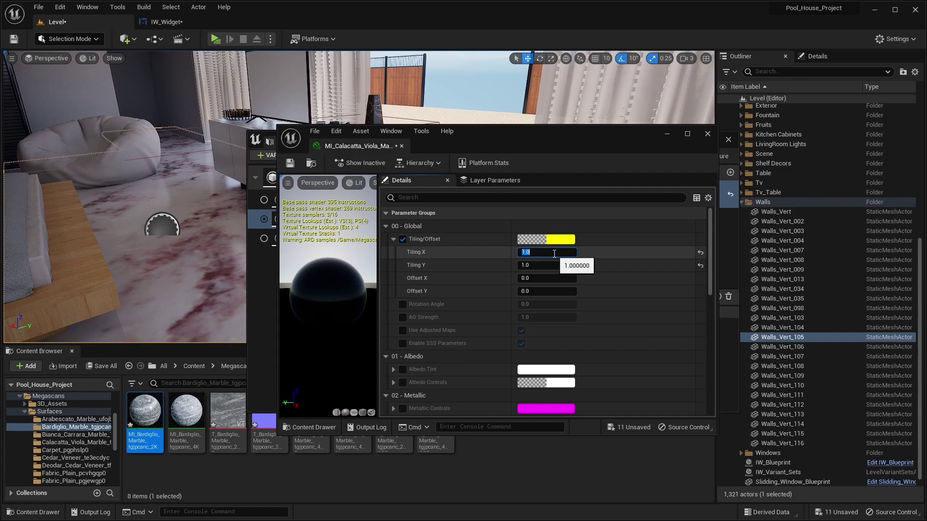
{"action": "type", "text": "5"}
{"action": "key", "text": "Tab"}
{"action": "type", "text": "5"}
{"action": "key", "text": "Return"}
{"action": "right_click_drag", "start_coordinate": [159, 217], "coordinate": [108, 217]}
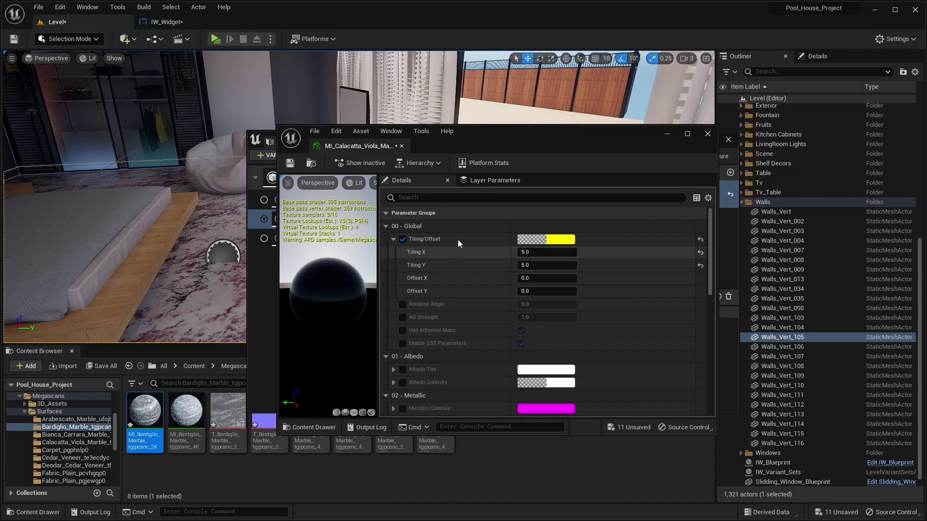
- Close the Calacatta Viola material instance, activate Variant1 of Bedroom Floor, and open the marble material instance it assigns to Walls_Vert_105
{"action": "left_click", "coordinate": [707, 134]}
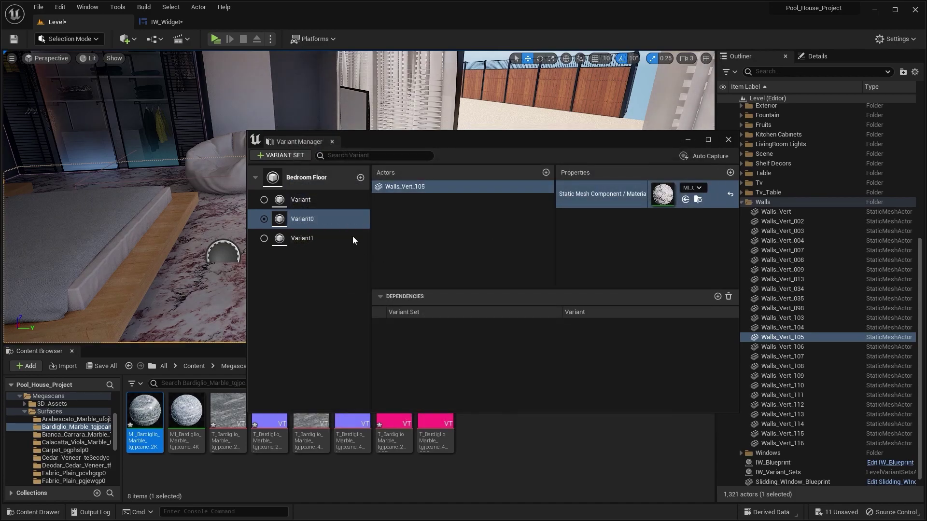
{"action": "left_click", "coordinate": [264, 239]}
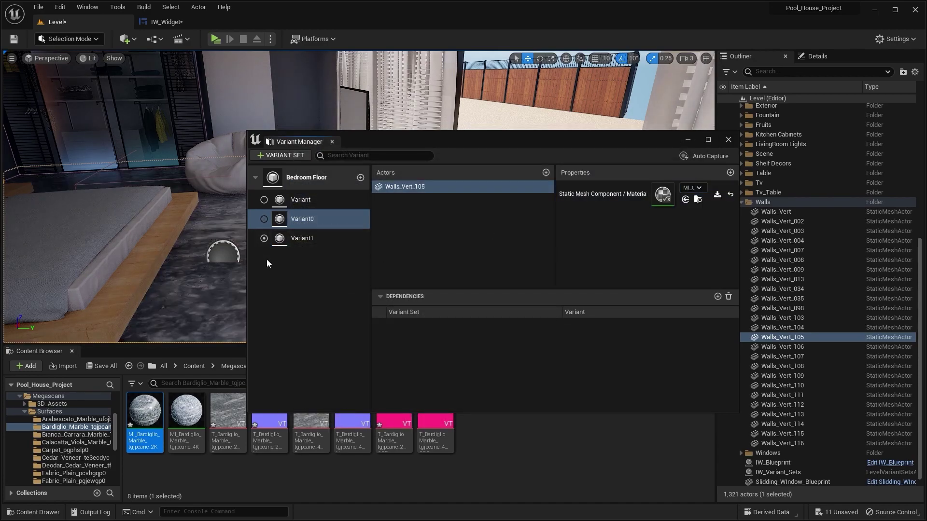
{"action": "left_click", "coordinate": [315, 237]}
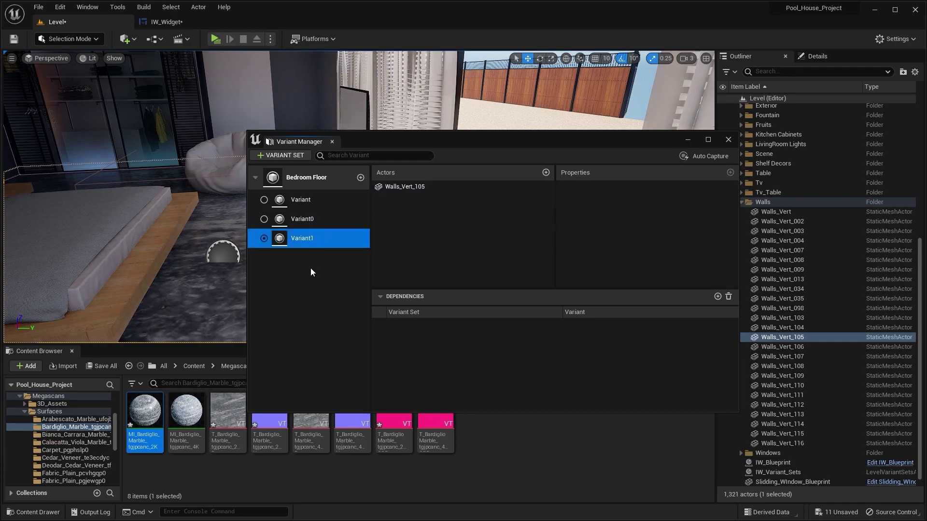
{"action": "left_click", "coordinate": [431, 187]}
{"action": "double_click", "coordinate": [661, 195]}
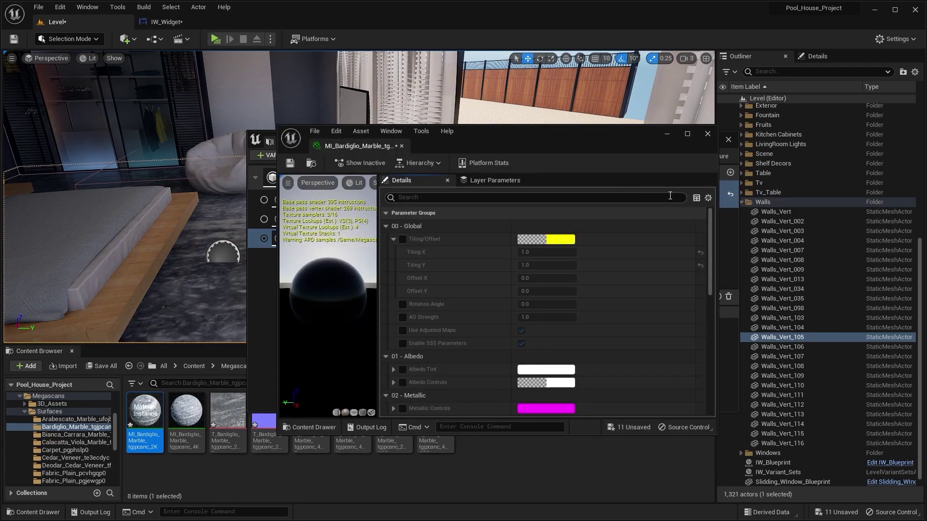
- Enable Tiling/Offset in the Bardiglio Marble material instance, set Tiling X and Tiling Y to 6, and close its editor
{"action": "left_click_drag", "start_coordinate": [532, 144], "coordinate": [602, 146]}
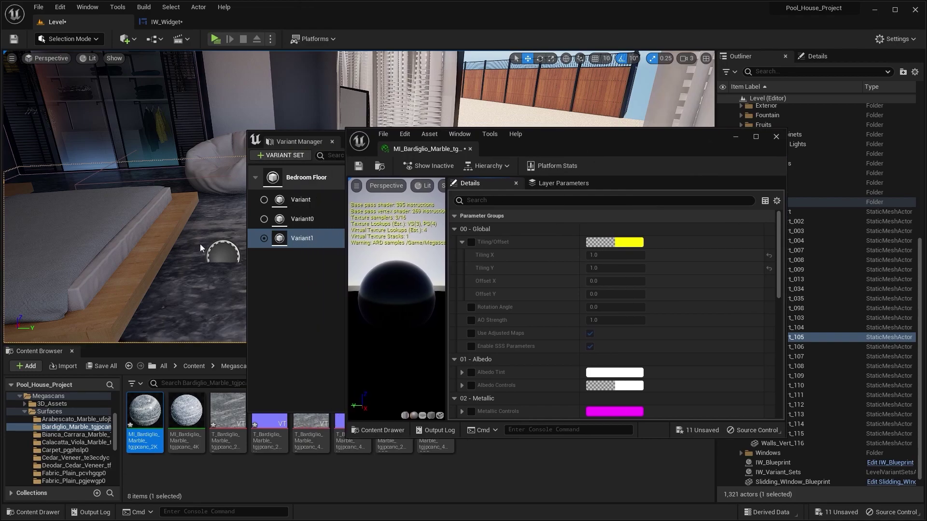
{"action": "left_click", "coordinate": [470, 241]}
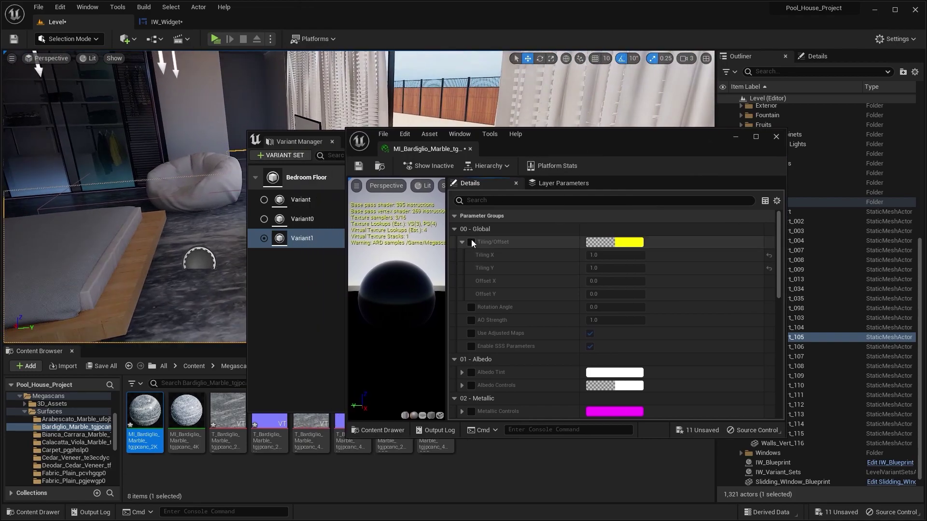
{"action": "left_click", "coordinate": [599, 255]}
{"action": "type", "text": "6"}
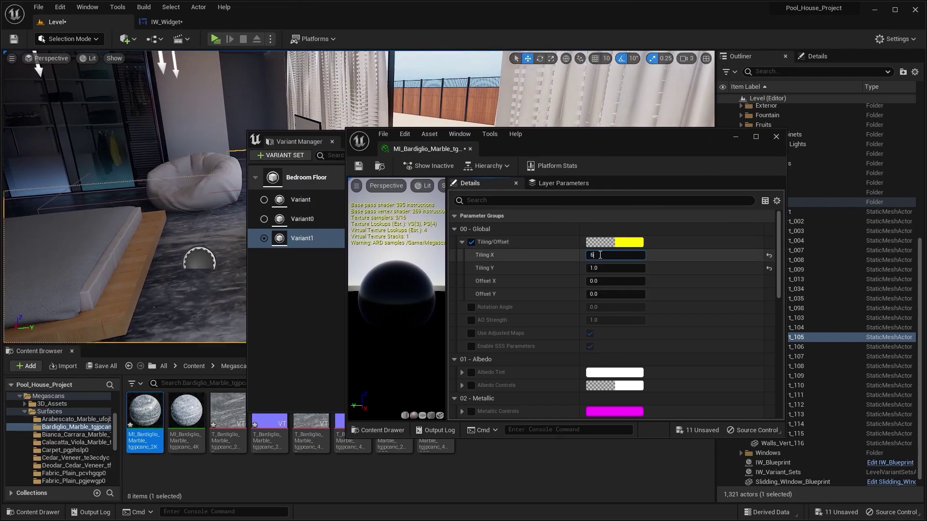
{"action": "left_click", "coordinate": [603, 269]}
{"action": "type", "text": "6"}
{"action": "key", "text": "Return"}
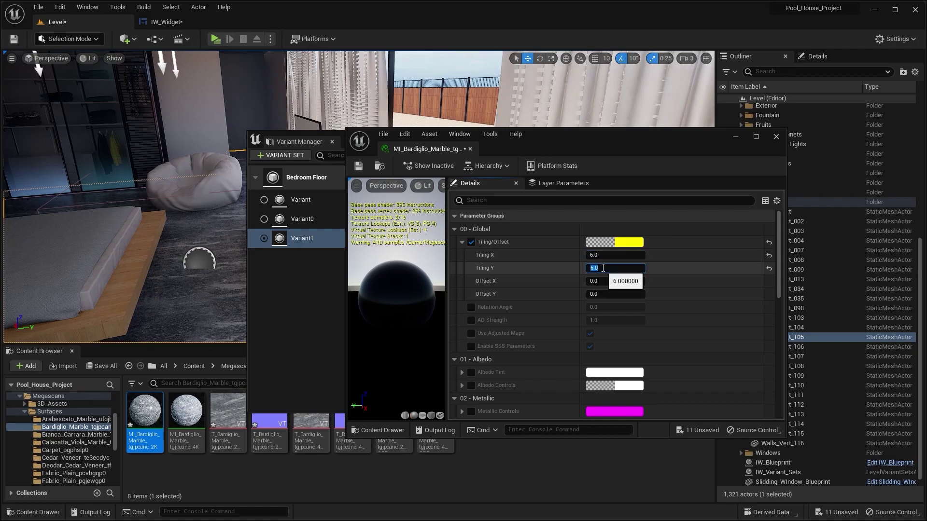
{"action": "mouse_move", "coordinate": [202, 270]}
{"action": "right_mouse_down"}
{"action": "mouse_move", "coordinate": [144, 266]}
{"action": "mouse_move", "coordinate": [195, 263]}
{"action": "right_mouse_up"}
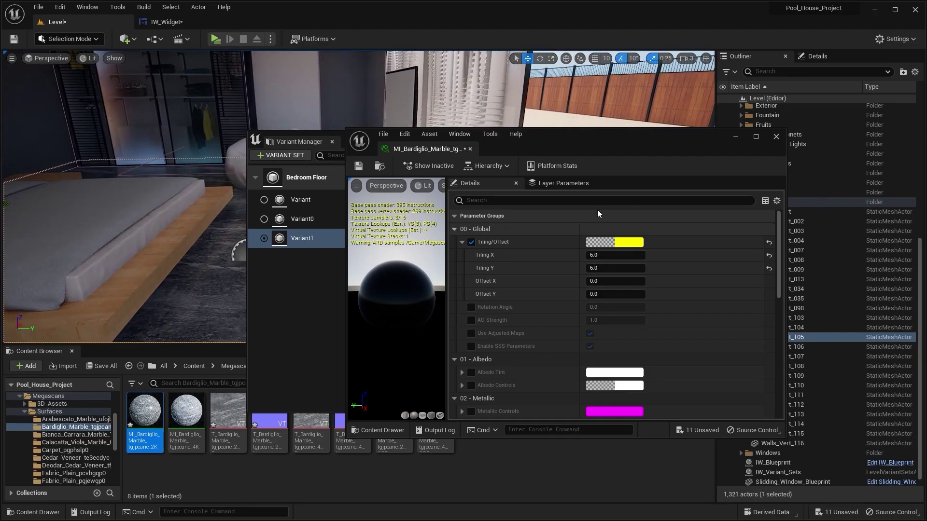
{"action": "left_click", "coordinate": [777, 137]}
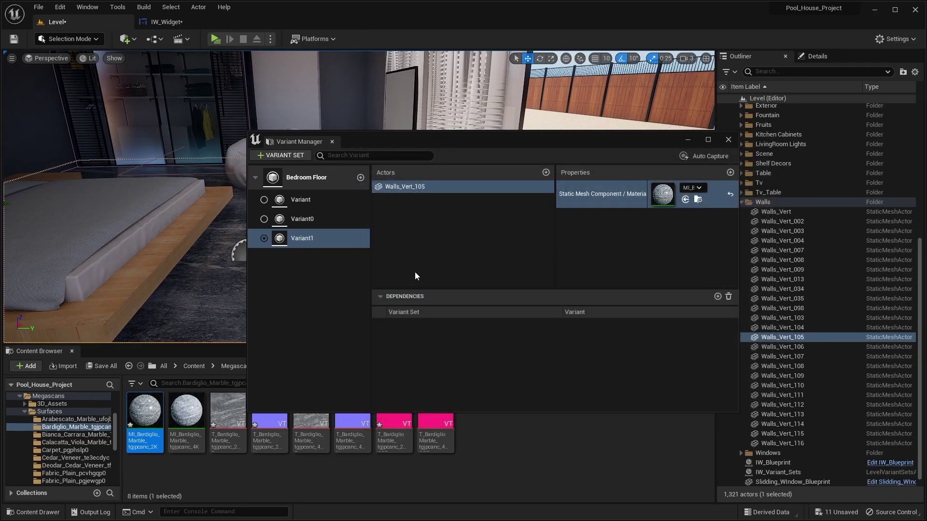
- Collapse the Bedroom Floor variant set and select the dark wall behind the bed in the level
{"action": "left_click", "coordinate": [255, 177]}
{"action": "right_click_drag", "start_coordinate": [203, 203], "coordinate": [136, 190]}
{"action": "left_click_drag", "start_coordinate": [507, 139], "coordinate": [351, 342]}
{"action": "right_click_drag", "start_coordinate": [351, 241], "coordinate": [357, 285]}
{"action": "right_click_drag", "start_coordinate": [394, 245], "coordinate": [393, 245]}
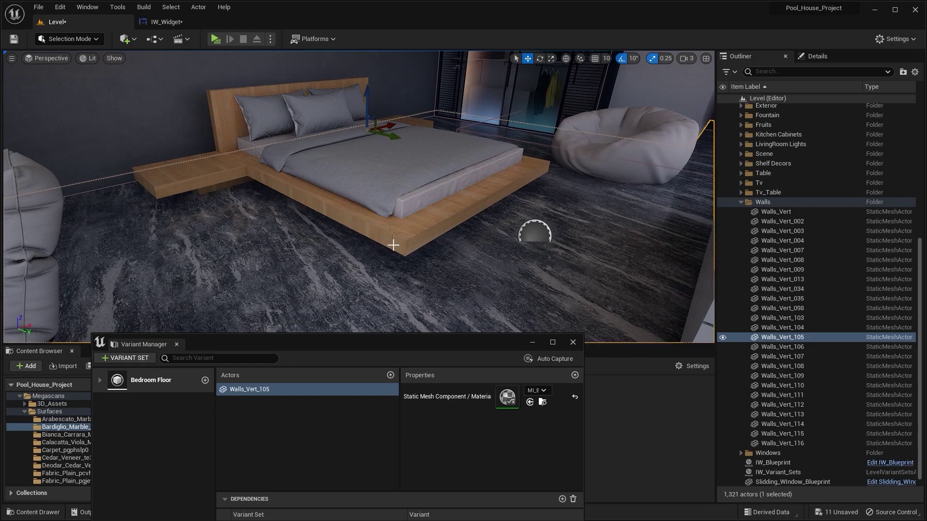
{"action": "right_click_drag", "start_coordinate": [483, 193], "coordinate": [342, 157]}
{"action": "key", "text": "Escape"}
{"action": "left_click", "coordinate": [342, 158]}
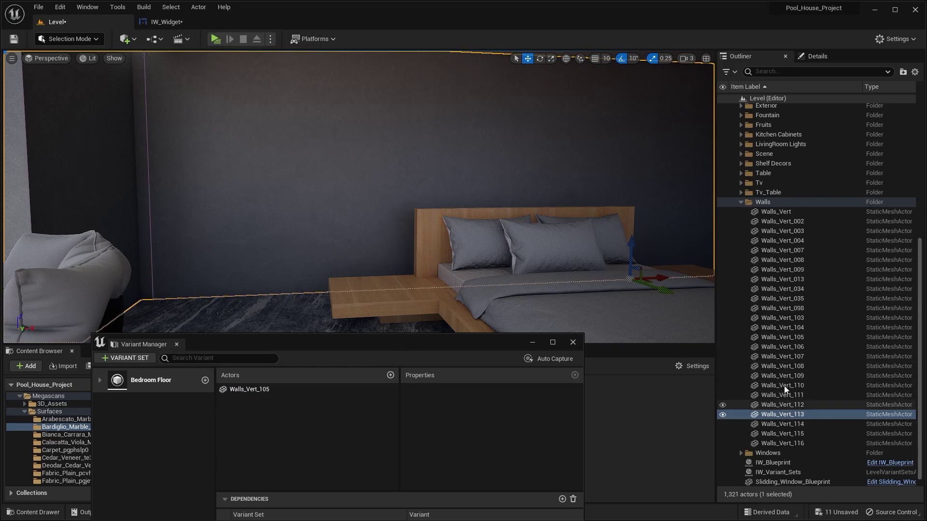
- Create a variant set named Bedroom Wall and add three variants to it
{"action": "left_click_drag", "start_coordinate": [259, 333], "coordinate": [352, 223]}
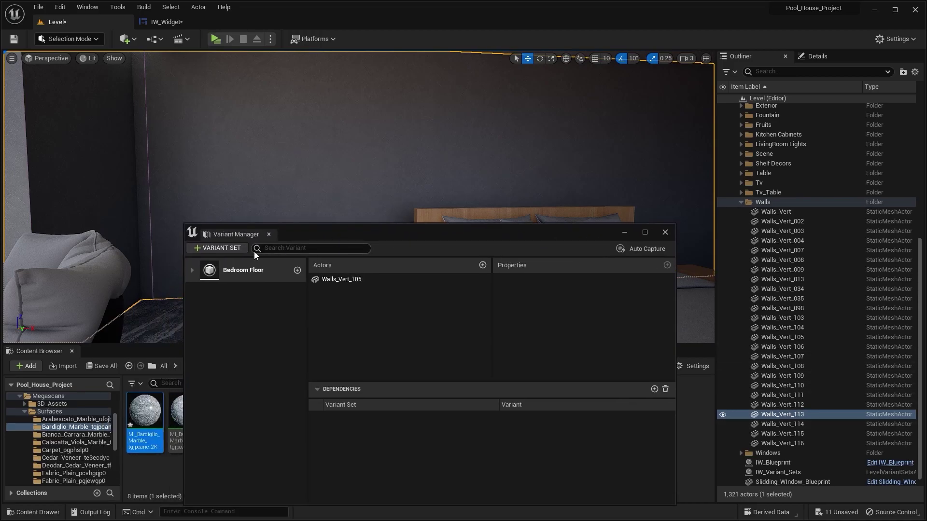
{"action": "left_click", "coordinate": [242, 249]}
{"action": "double_click", "coordinate": [246, 295]}
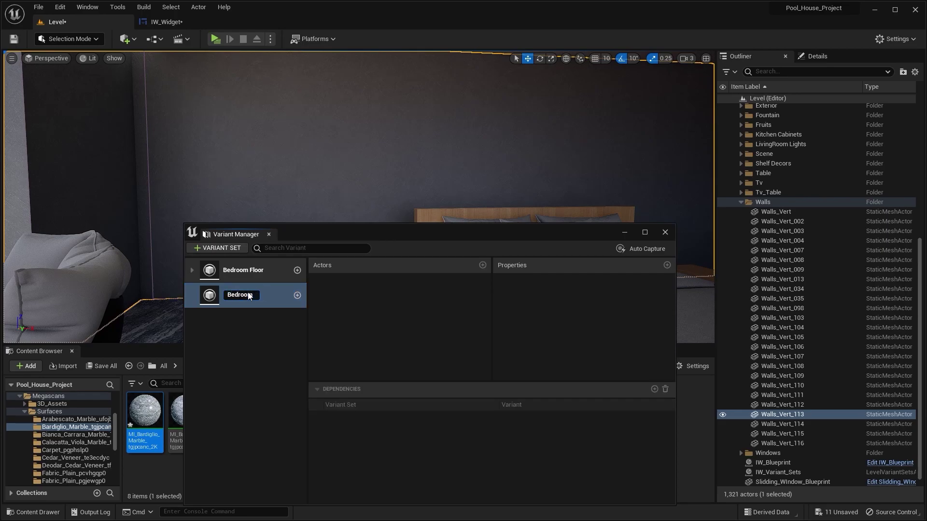
{"action": "key", "text": "Return"}
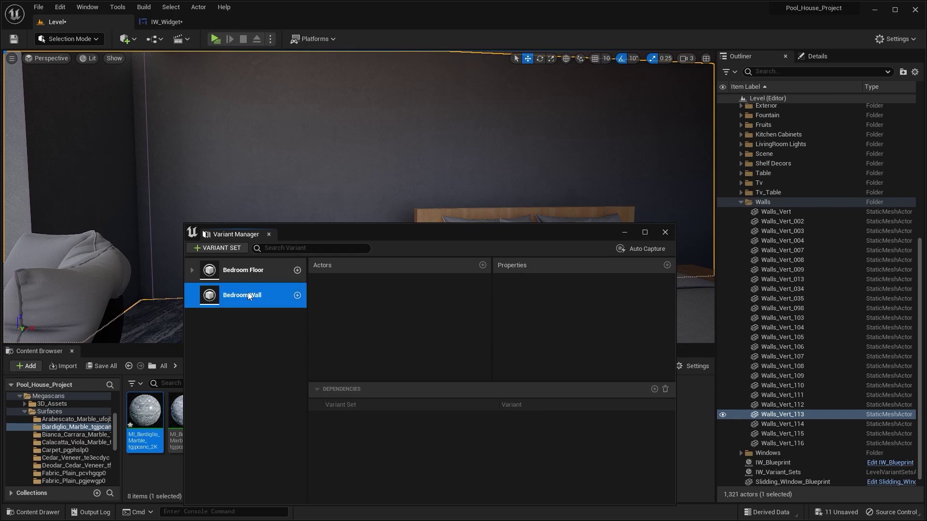
{"action": "left_click", "coordinate": [298, 295]}
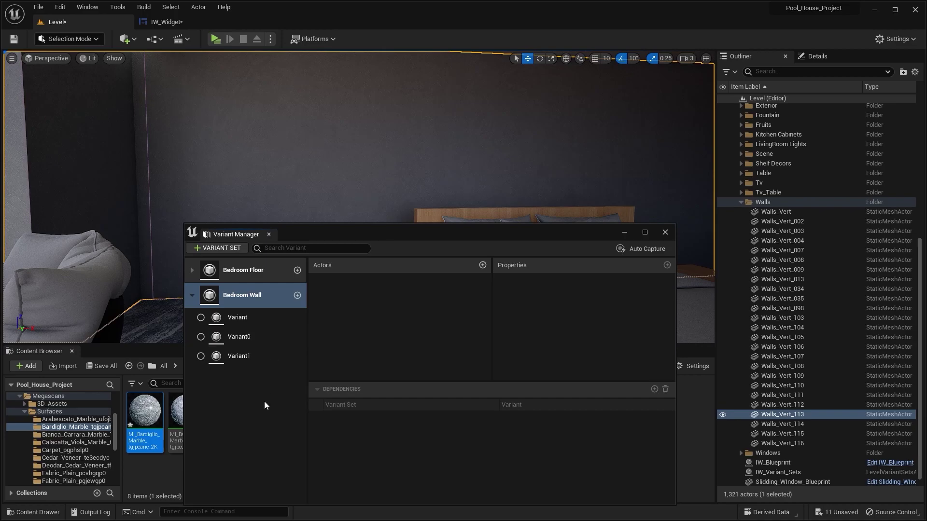
- Add Walls_Vert_113 to the first Bedroom Wall variant, capturing its Static Mesh Component / Material[0] property
{"action": "left_click", "coordinate": [255, 319]}
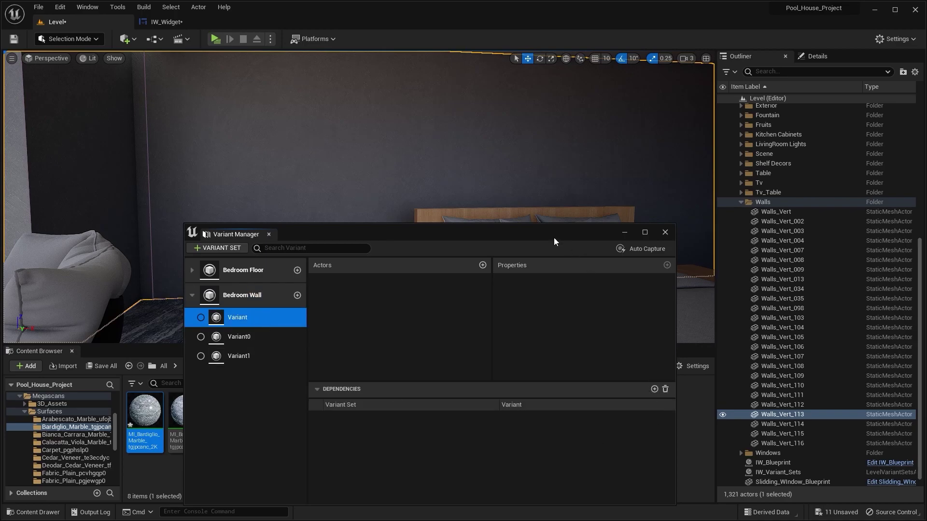
{"action": "left_click_drag", "start_coordinate": [782, 414], "coordinate": [390, 297]}
{"action": "left_click", "coordinate": [402, 120]}
{"action": "type", "text": "material"}
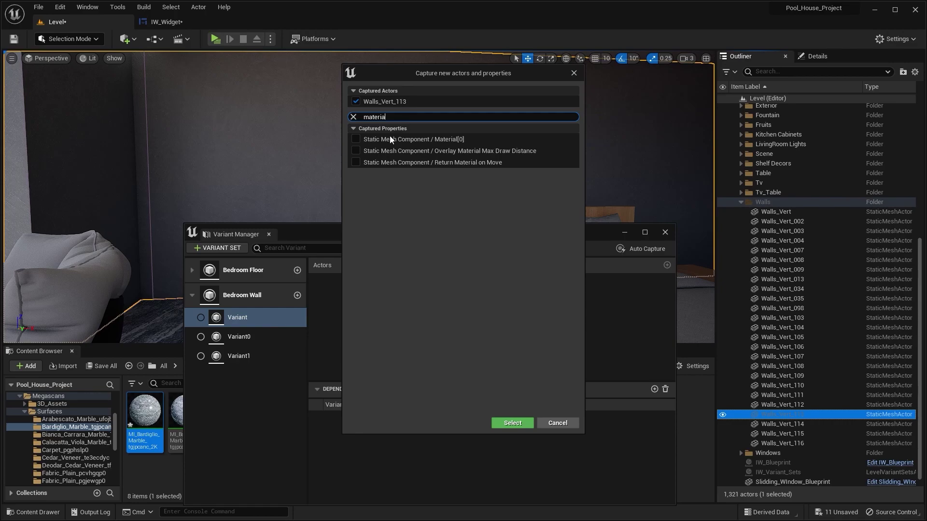
{"action": "left_click", "coordinate": [355, 139]}
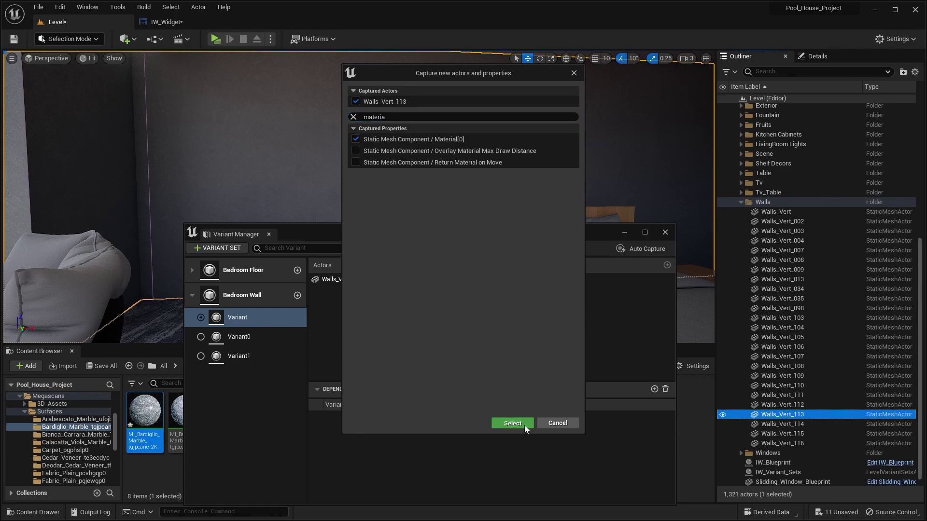
{"action": "left_click", "coordinate": [524, 425]}
{"action": "left_click_drag", "start_coordinate": [386, 235], "coordinate": [385, 222]}
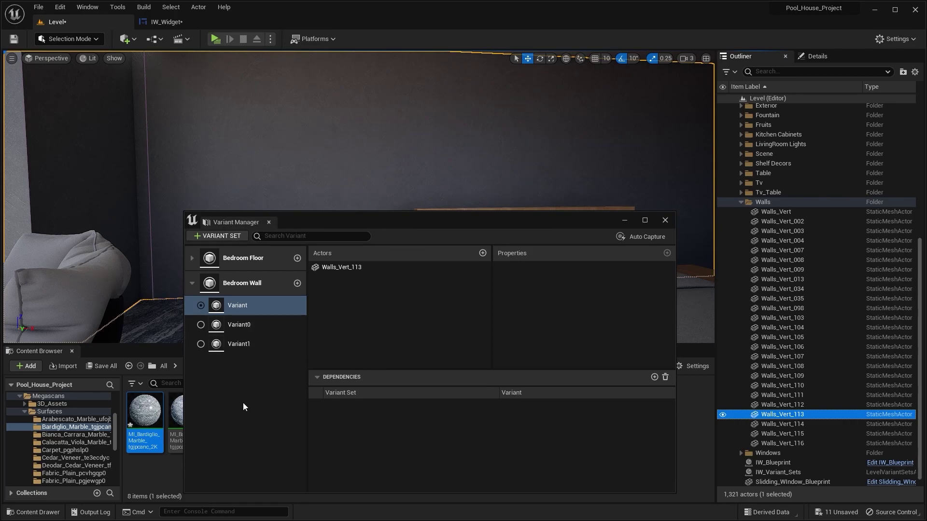
- Delete the empty Variant0 and Variant1 of Bedroom Wall and duplicate its first variant twice
{"action": "left_click", "coordinate": [242, 344]}
{"action": "left_click", "coordinate": [253, 324], "text": "shift"}
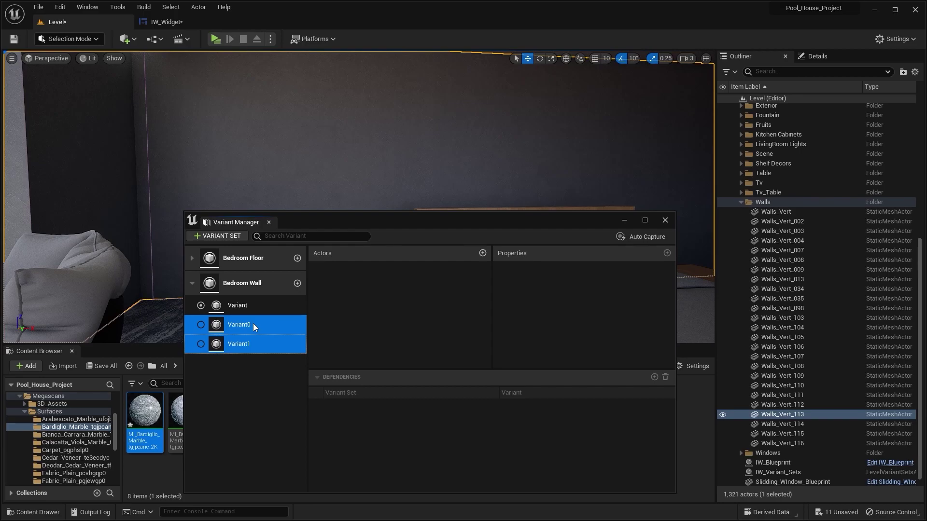
{"action": "key", "text": "Delete"}
{"action": "left_click", "coordinate": [254, 312]}
{"action": "key", "text": "ctrl+d"}
{"action": "key", "text": "ctrl+d"}
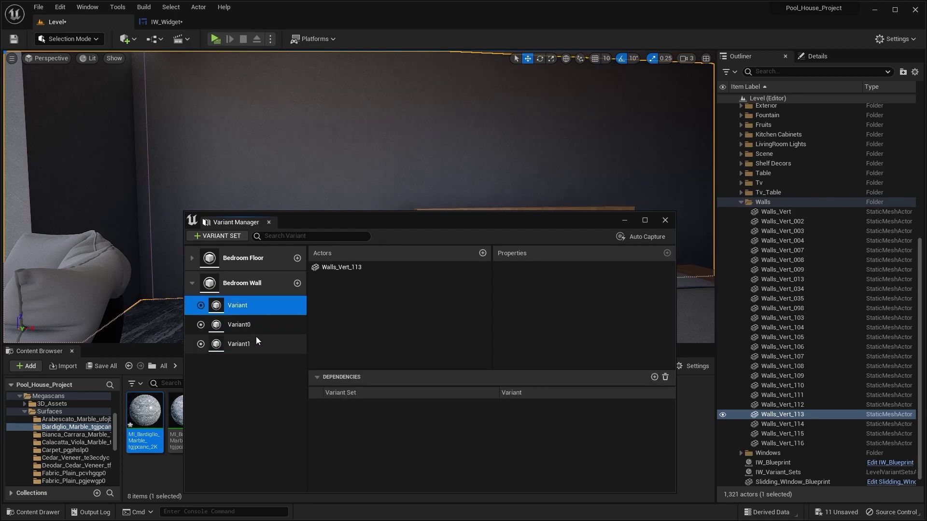
- In IW_Widget's event graph, set In Opacity of the Pre Construct Set Render Opacity node to 1.0 and compile
{"action": "left_click", "coordinate": [253, 324]}
{"action": "left_click", "coordinate": [163, 24]}
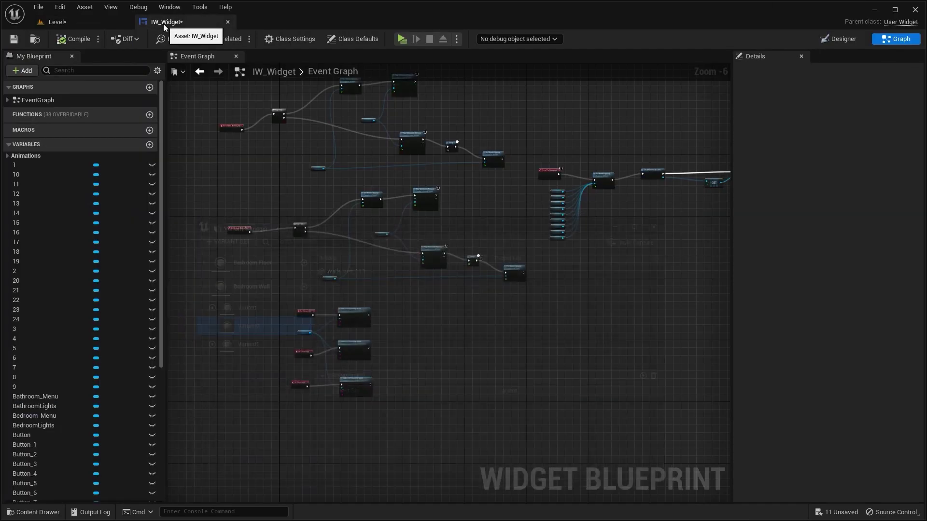
{"action": "scroll", "coordinate": [620, 206], "scroll_direction": "up", "scroll_amount": 6}
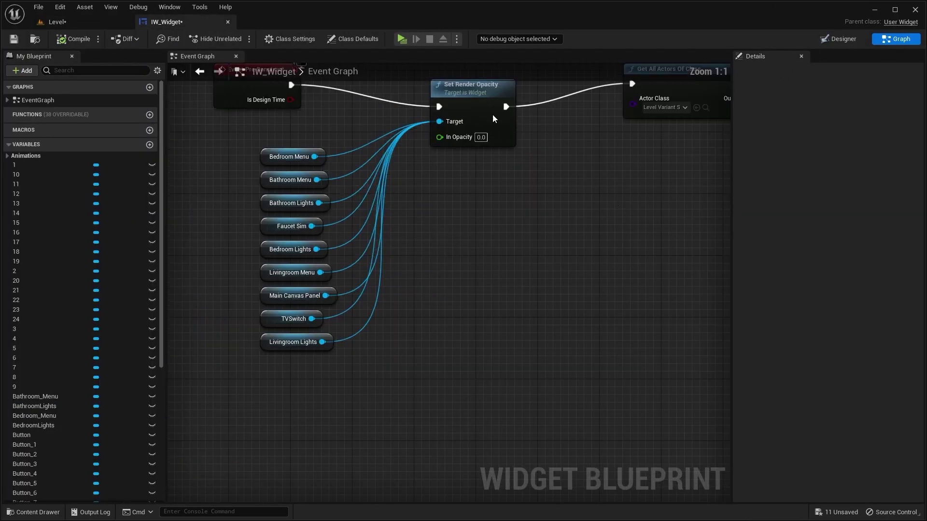
{"action": "right_click_drag", "start_coordinate": [492, 115], "coordinate": [499, 185]}
{"action": "left_click", "coordinate": [488, 207]}
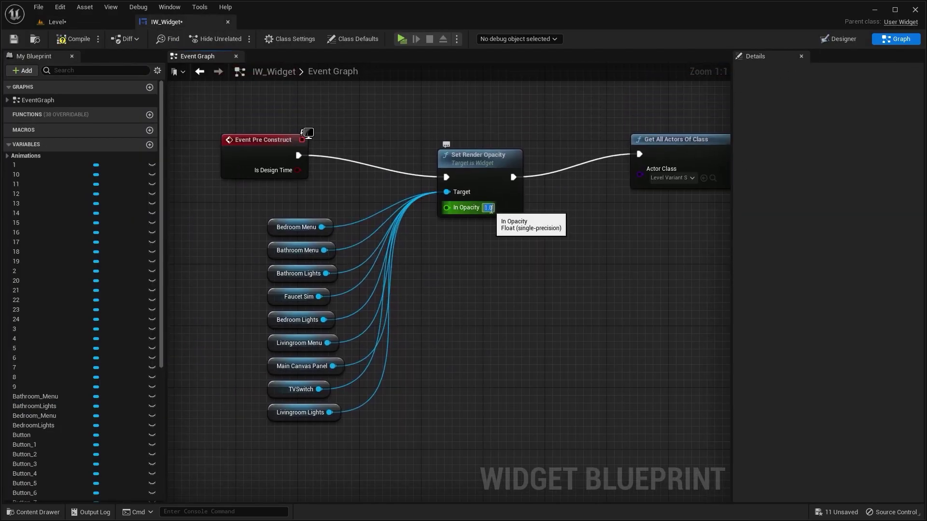
{"action": "left_click", "coordinate": [73, 39]}
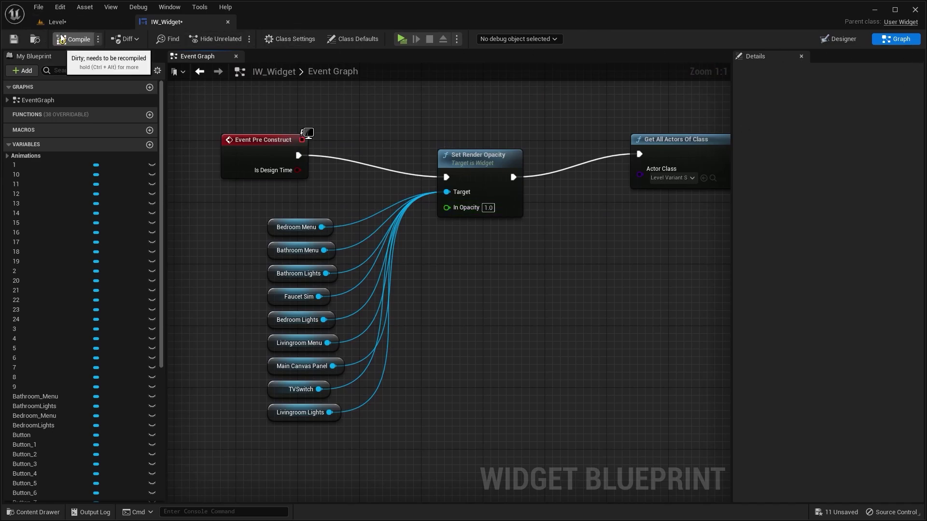
- Open the widget's designer view and examine the wall swatches in the bedroom menu
{"action": "left_click", "coordinate": [842, 38]}
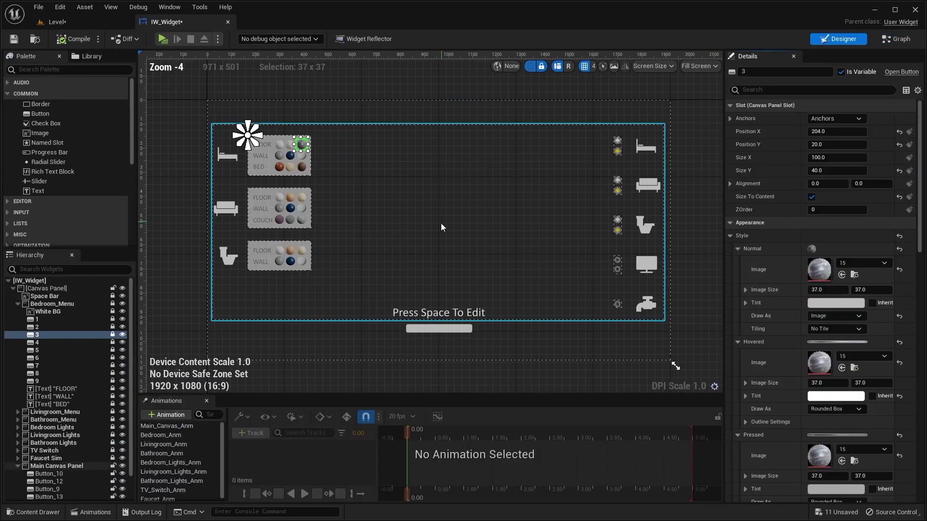
{"action": "scroll", "coordinate": [398, 251], "scroll_direction": "up", "scroll_amount": 7}
{"action": "scroll", "coordinate": [397, 251], "scroll_direction": "up", "scroll_amount": 5}
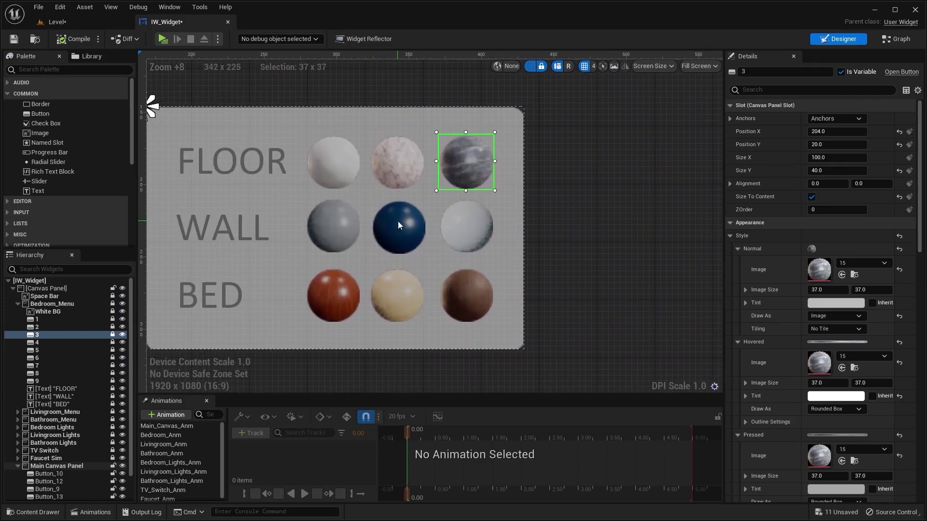
- Return to the level, select the blue living room wall, and locate its stucco material in the Content Browser
{"action": "left_click", "coordinate": [57, 22]}
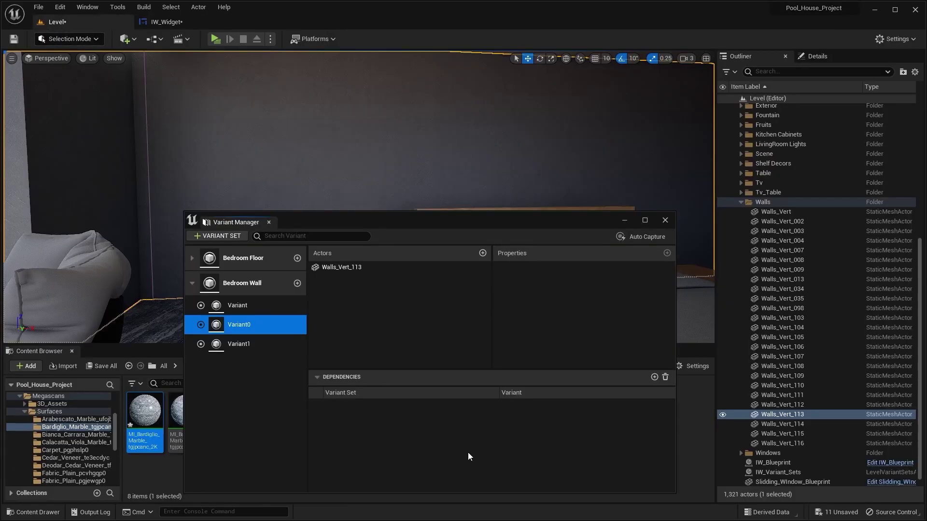
{"action": "right_click_drag", "start_coordinate": [357, 145], "coordinate": [299, 154]}
{"action": "right_click_drag", "start_coordinate": [438, 124], "coordinate": [438, 154]}
{"action": "left_click", "coordinate": [438, 124]}
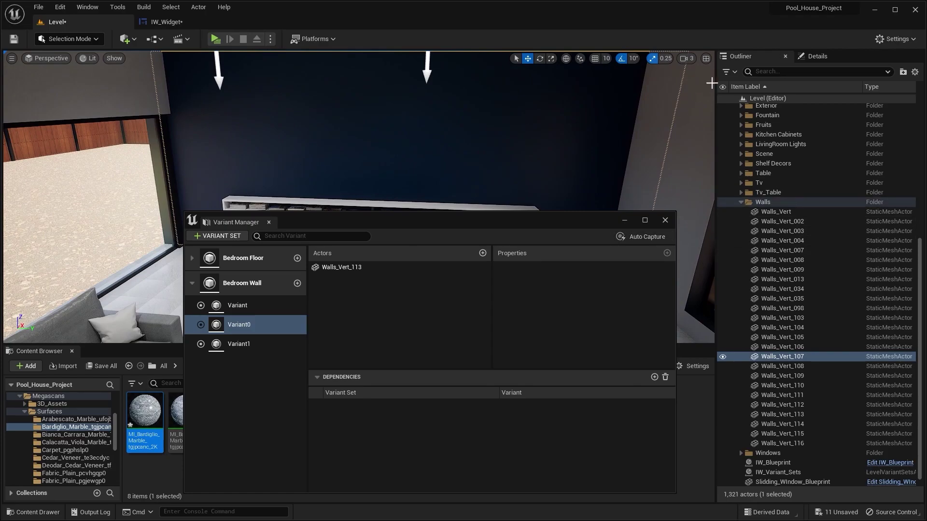
{"action": "left_click", "coordinate": [821, 61]}
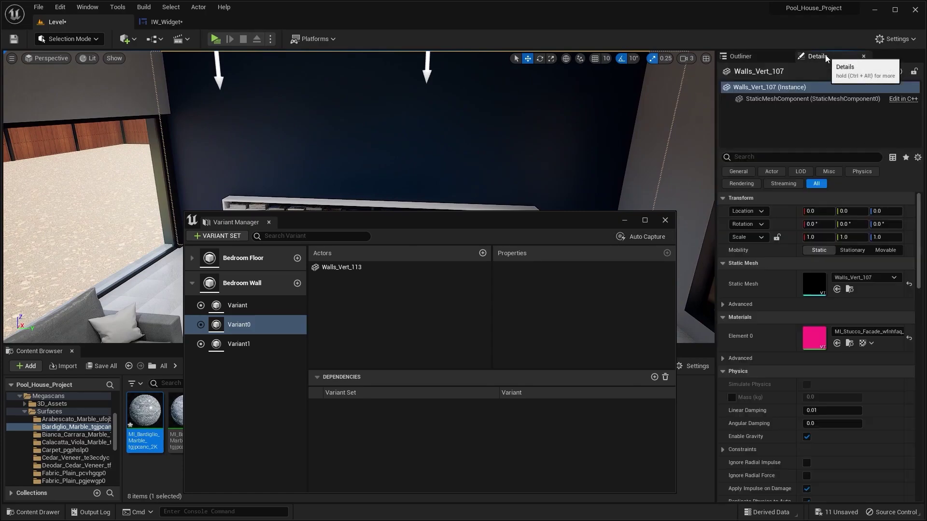
{"action": "left_click", "coordinate": [849, 343]}
{"action": "left_click_drag", "start_coordinate": [490, 225], "coordinate": [609, 127]}
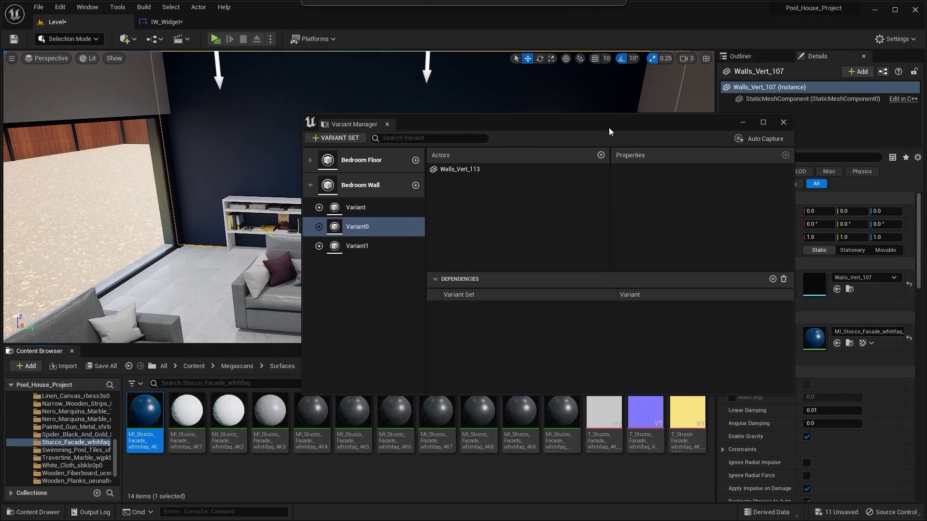
- Assign MI_Stucco_Facade_wfnhfaq_4K as the material of Walls_Vert_113 in Bedroom Wall's Variant0
{"action": "left_click", "coordinate": [457, 170]}
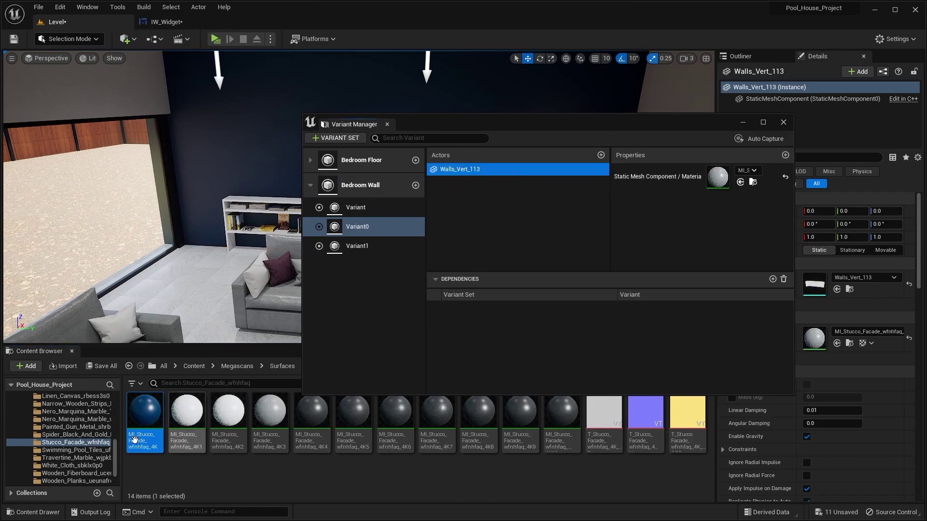
{"action": "left_click_drag", "start_coordinate": [145, 415], "coordinate": [717, 177]}
{"action": "right_click_drag", "start_coordinate": [261, 231], "coordinate": [830, 232]}
{"action": "right_click_drag", "start_coordinate": [217, 242], "coordinate": [218, 241]}
- Locate the white bedroom wall's material and assign MI_Stucco_Facade_wfnhfaq_4K1 to Walls_Vert_113 in Bedroom Wall's Variant1
{"action": "left_click", "coordinate": [345, 250]}
{"action": "left_click", "coordinate": [201, 182]}
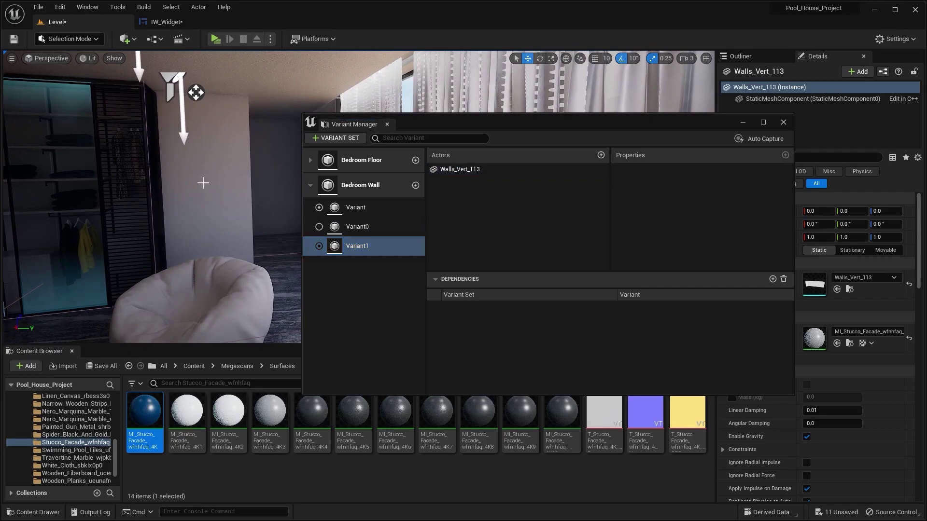
{"action": "left_click", "coordinate": [850, 343]}
{"action": "left_click", "coordinate": [502, 169]}
{"action": "left_click_drag", "start_coordinate": [187, 414], "coordinate": [722, 180]}
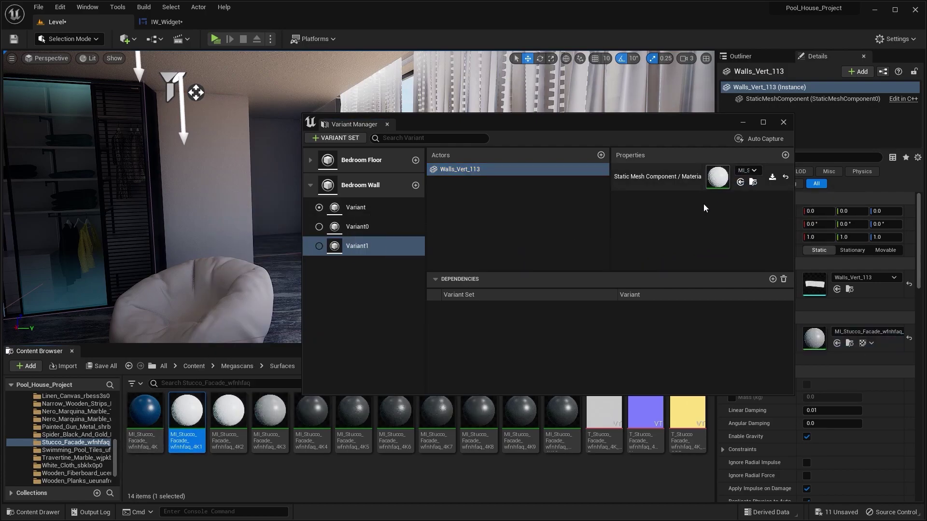
- Open the IW_Widget event graph and find the existing Bedroom Floor variant-switching nodes
{"action": "left_click_drag", "start_coordinate": [395, 132], "coordinate": [216, 280]}
{"action": "left_click", "coordinate": [183, 25]}
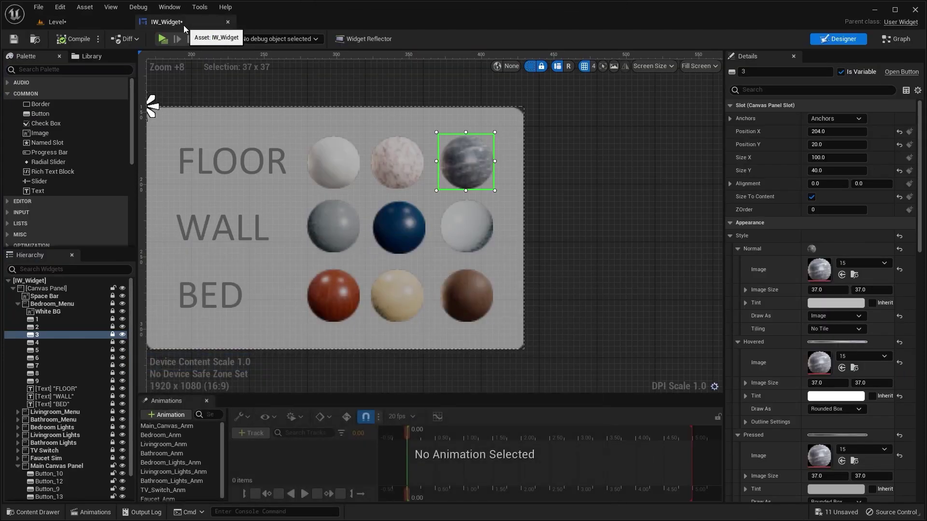
{"action": "left_click", "coordinate": [903, 39]}
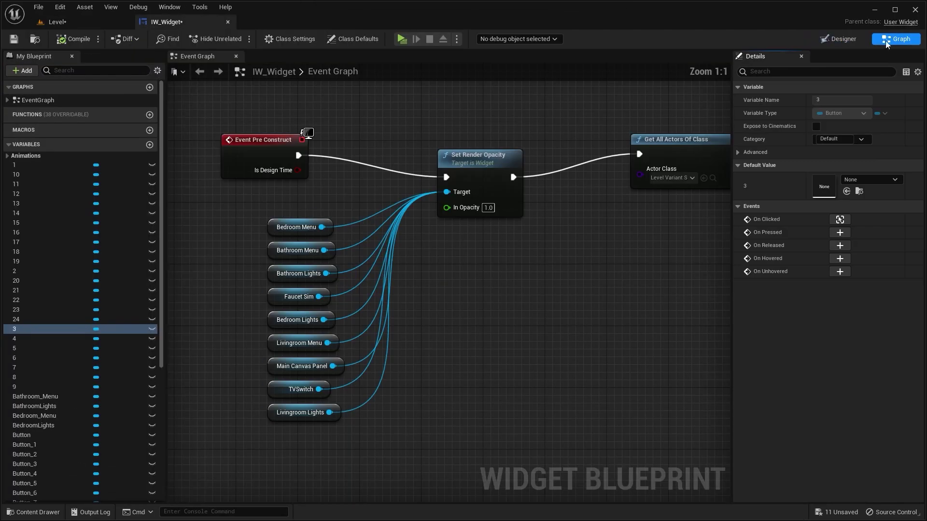
{"action": "scroll", "coordinate": [586, 192], "scroll_direction": "down", "scroll_amount": 7}
{"action": "scroll", "coordinate": [410, 303], "scroll_direction": "up", "scroll_amount": 4}
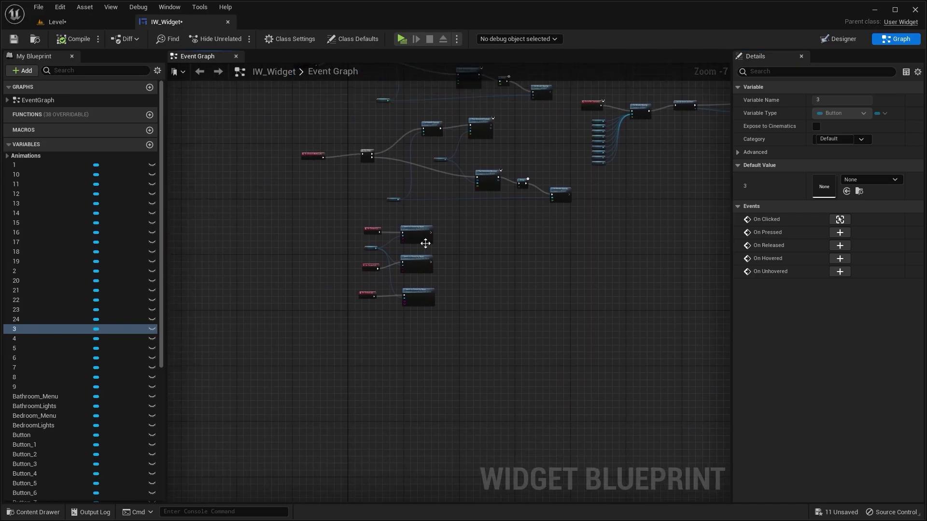
{"action": "right_click_drag", "start_coordinate": [416, 239], "coordinate": [437, 205]}
- Duplicate the three Switch on Variant by Name nodes with their IW Variant Sets Var node and place the copies beside the originals
{"action": "left_click_drag", "start_coordinate": [586, 145], "coordinate": [456, 400]}
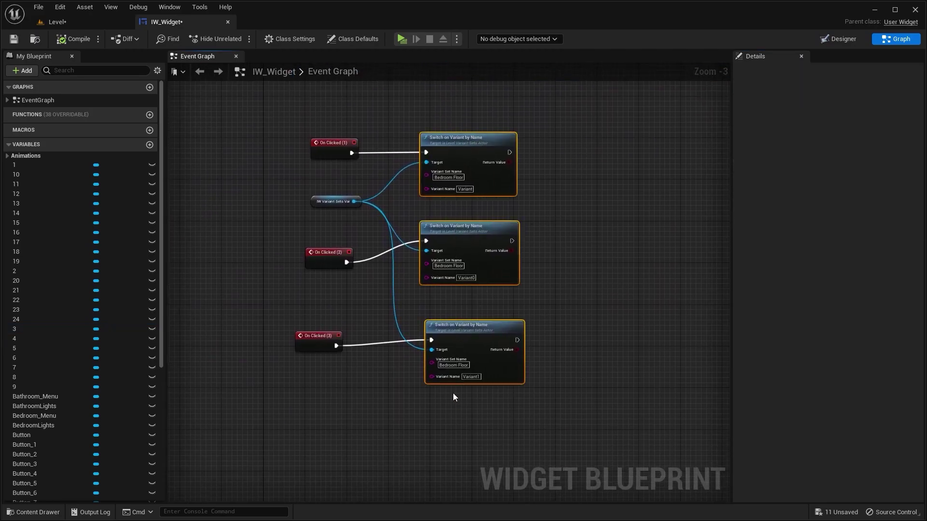
{"action": "left_click_drag", "start_coordinate": [342, 222], "coordinate": [343, 223], "text": "ctrl"}
{"action": "scroll", "coordinate": [425, 224], "scroll_direction": "down", "scroll_amount": 1}
{"action": "right_click_drag", "start_coordinate": [508, 227], "coordinate": [439, 224]}
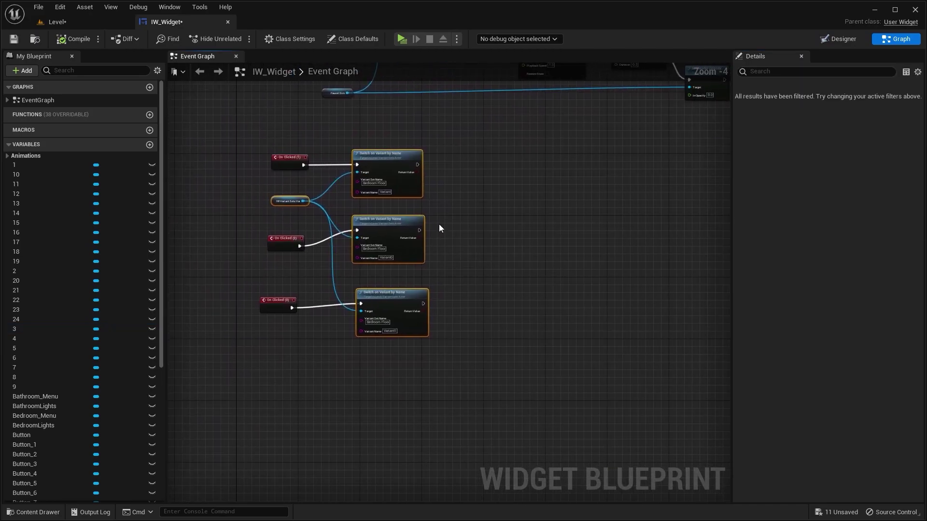
{"action": "key", "text": "ctrl+c"}
{"action": "key", "text": "ctrl+v"}
{"action": "left_click_drag", "start_coordinate": [491, 177], "coordinate": [570, 166]}
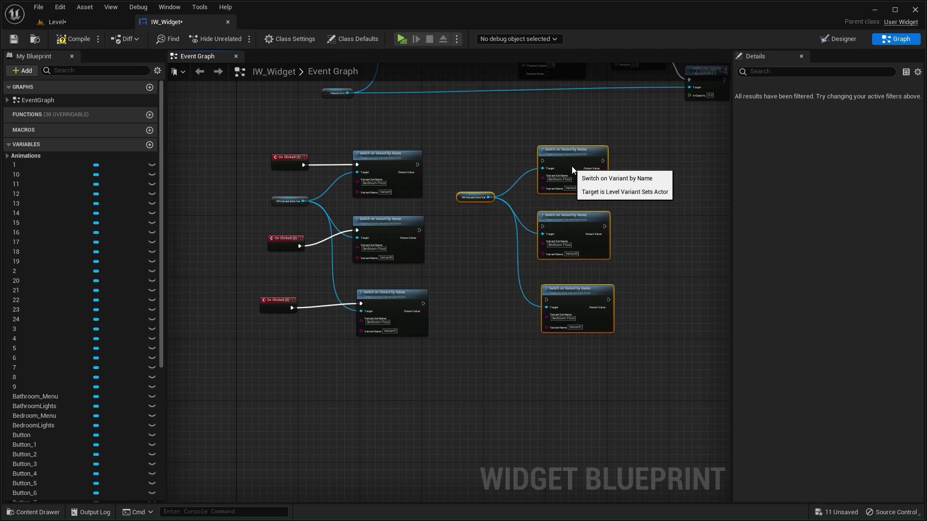
{"action": "left_click", "coordinate": [494, 221]}
{"action": "scroll", "coordinate": [494, 221], "scroll_direction": "up", "scroll_amount": 3}
{"action": "right_click_drag", "start_coordinate": [494, 222], "coordinate": [456, 254]}
{"action": "scroll", "coordinate": [453, 251], "scroll_direction": "down", "scroll_amount": 1}
- Check in the widget designer which buttons correspond to the bedroom menu's wall swatches
{"action": "left_click", "coordinate": [842, 39]}
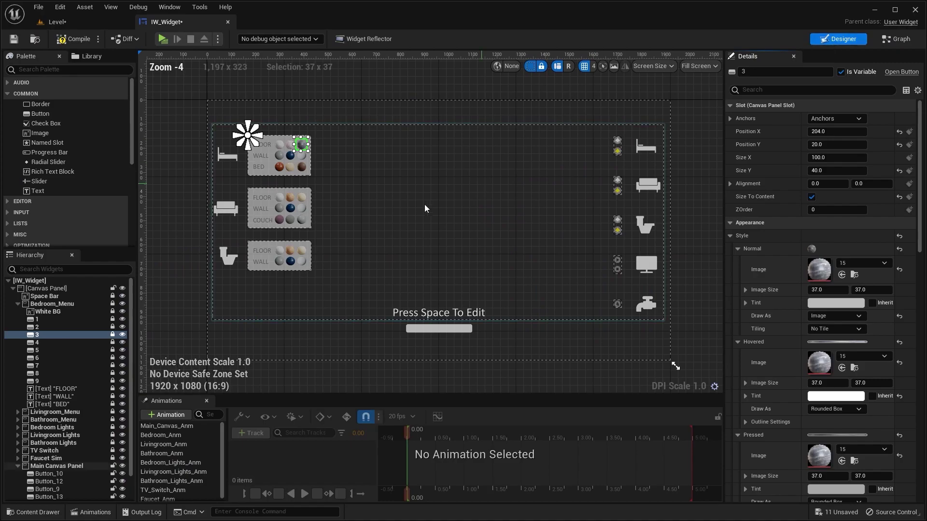
{"action": "left_click", "coordinate": [38, 343]}
{"action": "left_click", "coordinate": [38, 350]}
{"action": "left_click", "coordinate": [37, 358]}
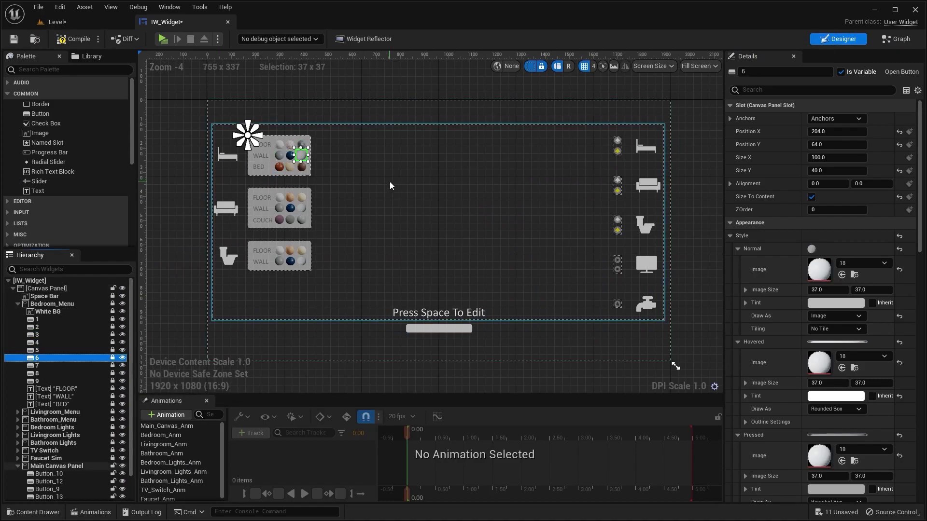
{"action": "left_click", "coordinate": [895, 39]}
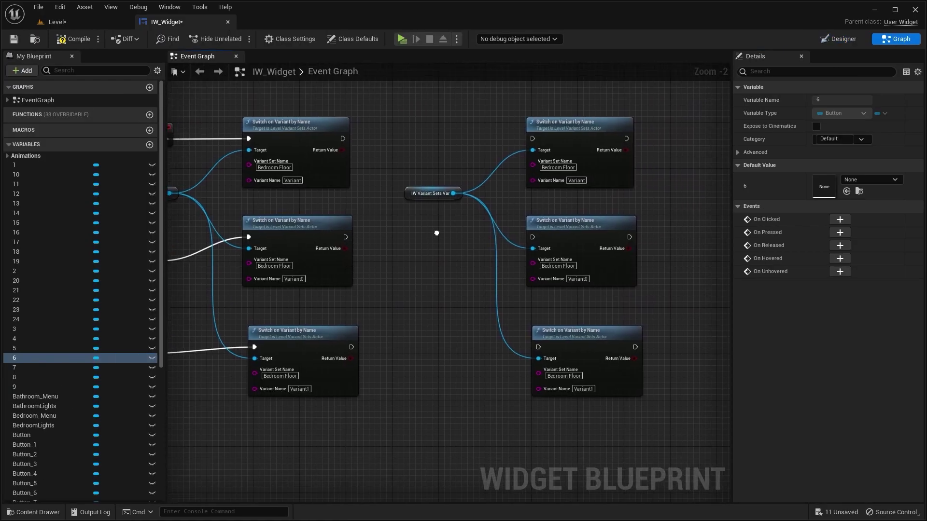
- Add On Clicked events for the wall swatch buttons 4, 5 and 6
{"action": "left_click", "coordinate": [16, 339]}
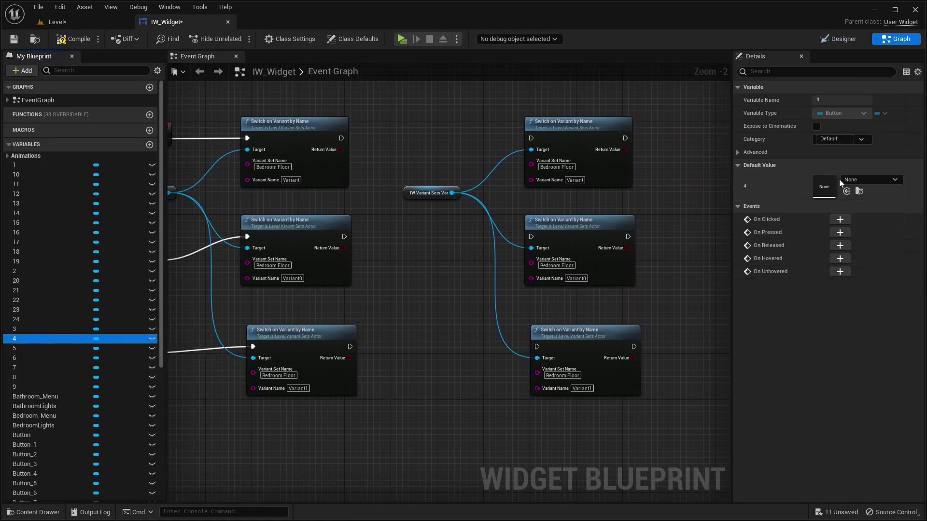
{"action": "left_click", "coordinate": [840, 219]}
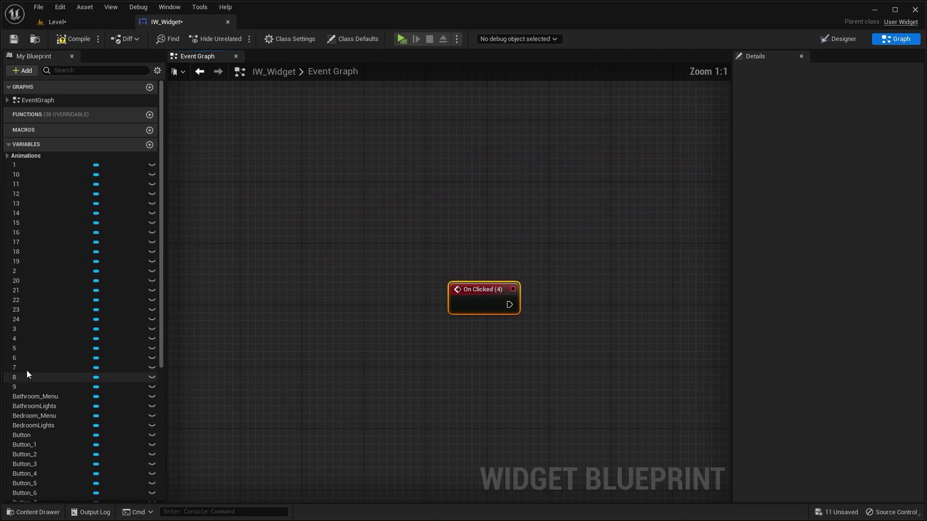
{"action": "left_click", "coordinate": [18, 348]}
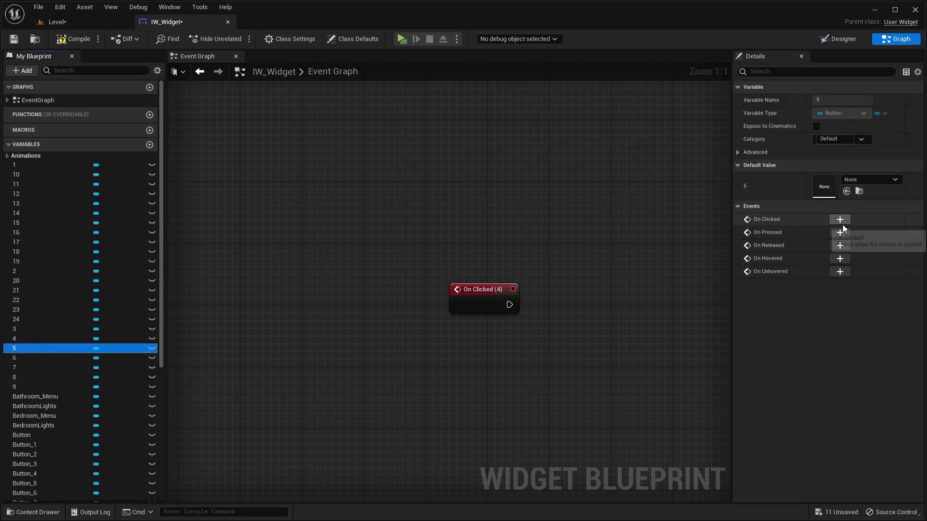
{"action": "left_click", "coordinate": [840, 220]}
{"action": "left_click", "coordinate": [17, 358]}
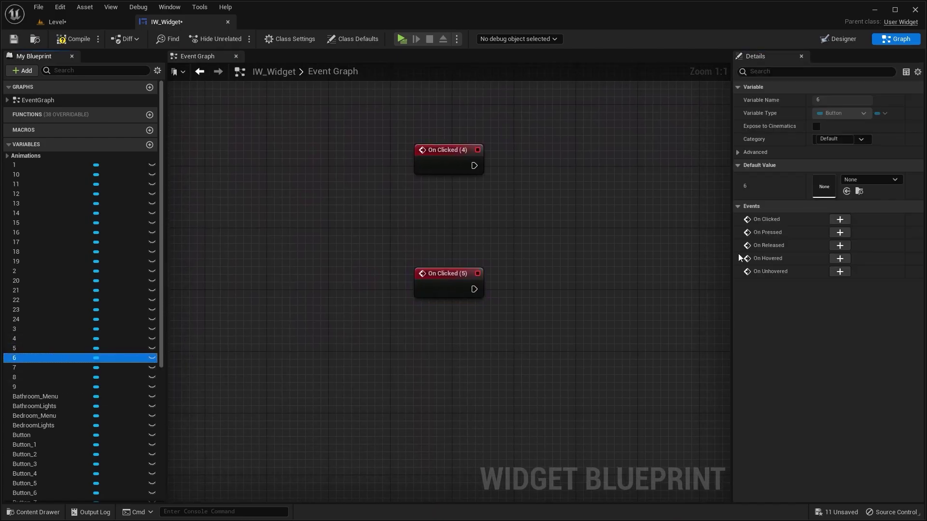
{"action": "left_click", "coordinate": [840, 219]}
- Move the On Clicked events of buttons 4, 5 and 6 in front of the duplicated Switch on Variant by Name nodes
{"action": "right_click_drag", "start_coordinate": [504, 202], "coordinate": [427, 258]}
{"action": "left_click_drag", "start_coordinate": [466, 188], "coordinate": [380, 319]}
{"action": "scroll", "coordinate": [459, 265], "scroll_direction": "up", "scroll_amount": 3}
{"action": "right_click_drag", "start_coordinate": [460, 265], "coordinate": [395, 314]}
{"action": "scroll", "coordinate": [380, 301], "scroll_direction": "down", "scroll_amount": 2}
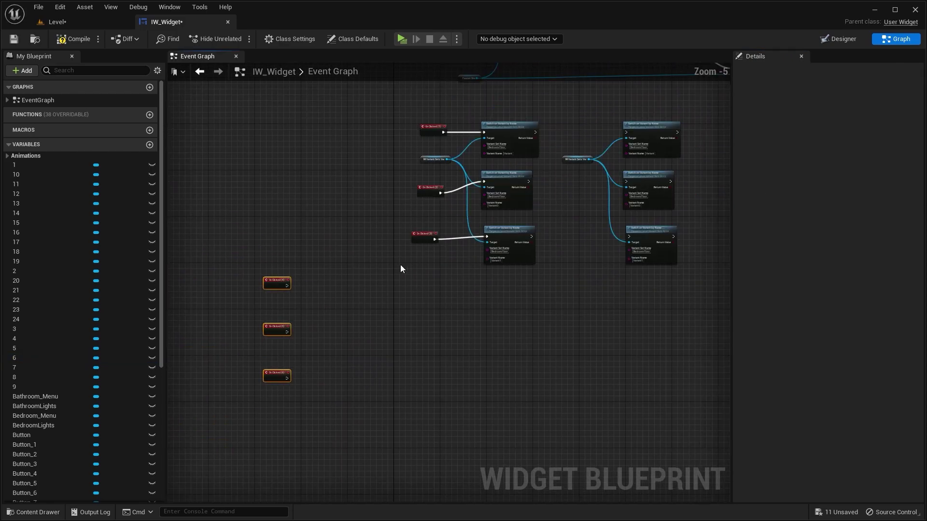
{"action": "right_click_drag", "start_coordinate": [400, 269], "coordinate": [324, 305]}
{"action": "left_click_drag", "start_coordinate": [244, 321], "coordinate": [512, 172]}
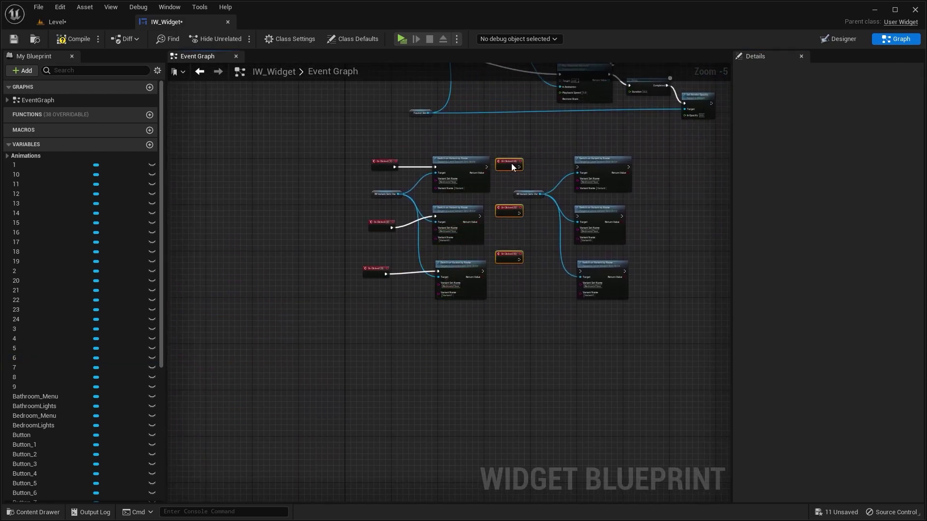
{"action": "scroll", "coordinate": [512, 172], "scroll_direction": "up", "scroll_amount": 5}
{"action": "right_click_drag", "start_coordinate": [511, 172], "coordinate": [436, 189]}
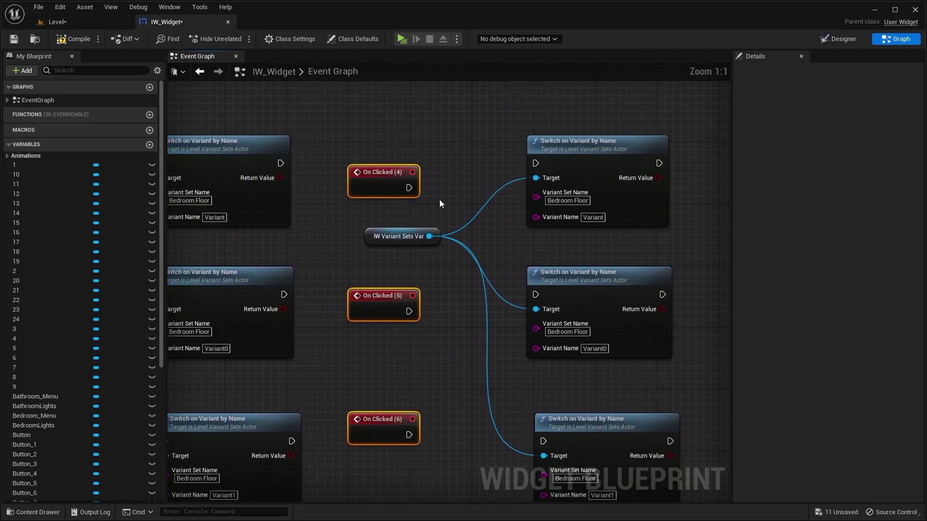
- Connect On Clicked (4), (5) and (6) to the duplicated Variant, Variant0 and Variant1 switch nodes respectively
{"action": "left_click_drag", "start_coordinate": [409, 188], "coordinate": [536, 163]}
{"action": "right_click_drag", "start_coordinate": [530, 325], "coordinate": [486, 218]}
{"action": "left_click_drag", "start_coordinate": [363, 205], "coordinate": [490, 187]}
{"action": "right_click_drag", "start_coordinate": [447, 291], "coordinate": [433, 236]}
{"action": "left_click_drag", "start_coordinate": [352, 275], "coordinate": [486, 277]}
{"action": "scroll", "coordinate": [486, 277], "scroll_direction": "down", "scroll_amount": 4}
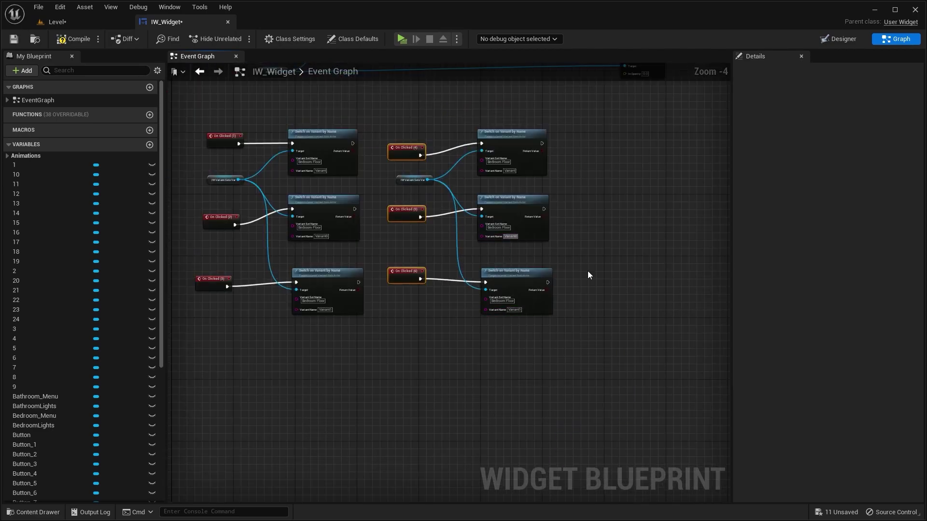
{"action": "scroll", "coordinate": [586, 273], "scroll_direction": "up", "scroll_amount": 4}
{"action": "right_click_drag", "start_coordinate": [601, 238], "coordinate": [607, 286]}
{"action": "right_click_drag", "start_coordinate": [564, 235], "coordinate": [588, 274]}
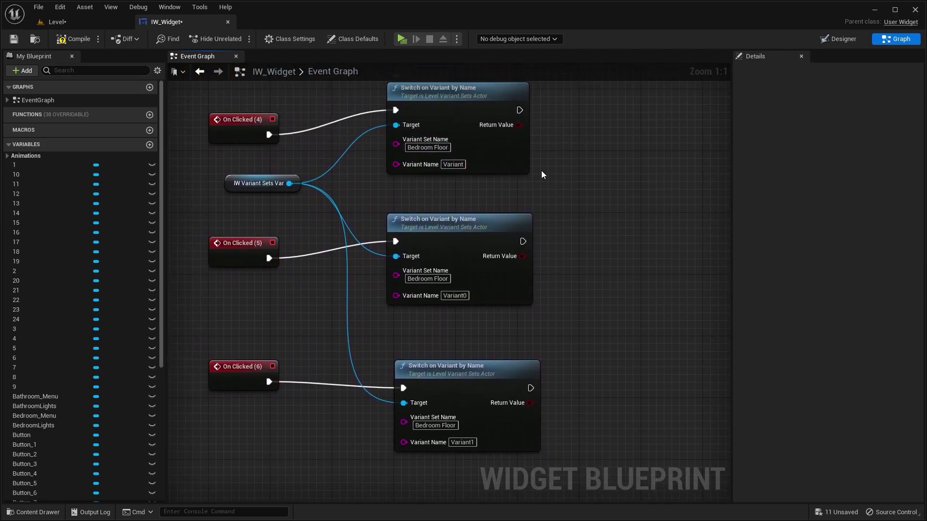
- Copy the wall variant set's name from the Variant Manager and set Variant Set Name to Bedroom Wall in the three duplicated switch nodes
{"action": "left_click", "coordinate": [80, 24]}
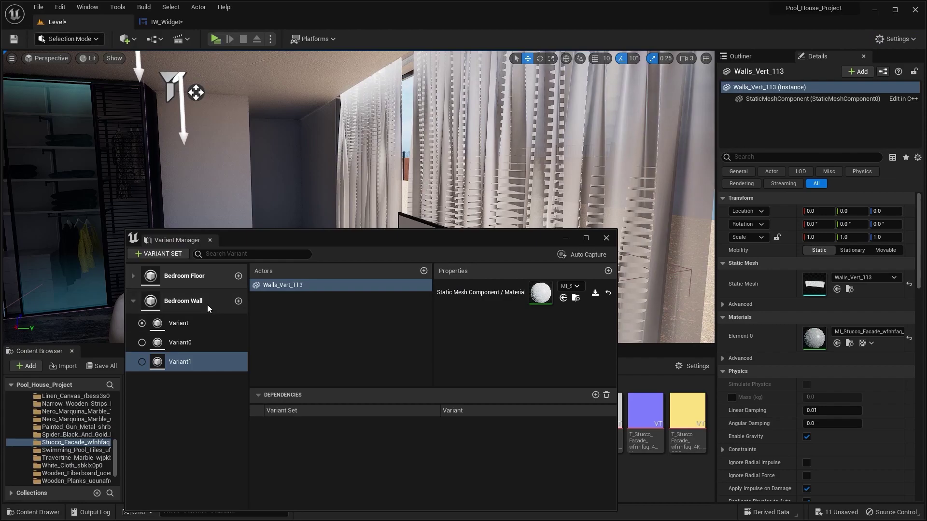
{"action": "left_click", "coordinate": [208, 305]}
{"action": "left_click", "coordinate": [207, 304]}
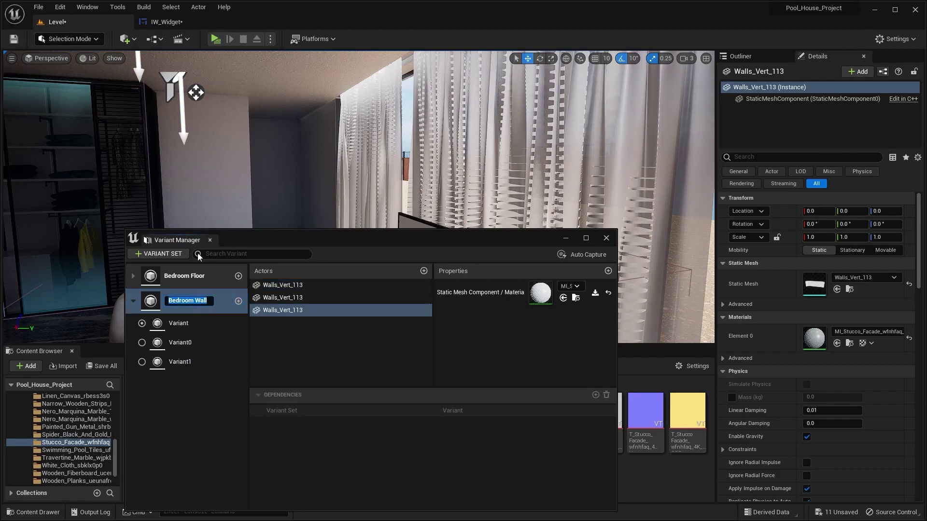
{"action": "left_click", "coordinate": [167, 22]}
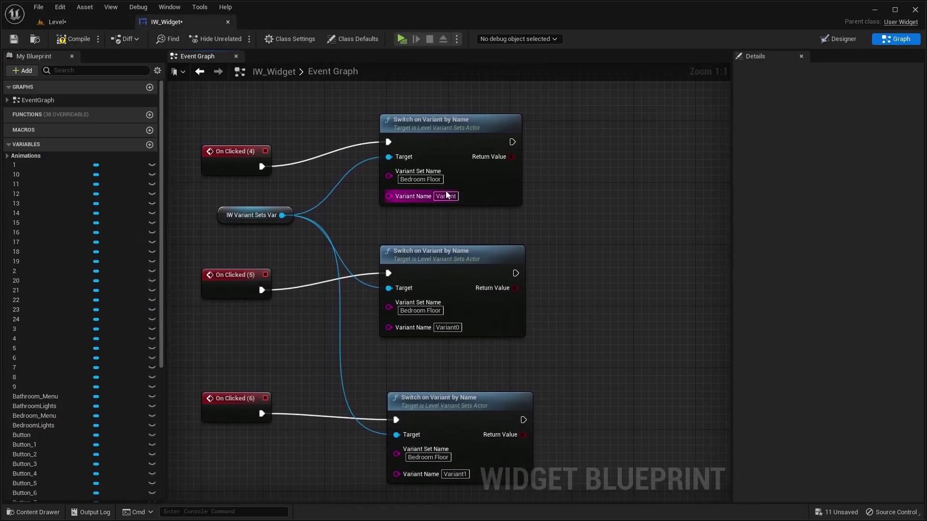
{"action": "key", "text": "ctrl+v"}
{"action": "right_click_drag", "start_coordinate": [612, 270], "coordinate": [578, 217]}
{"action": "key", "text": "ctrl+v"}
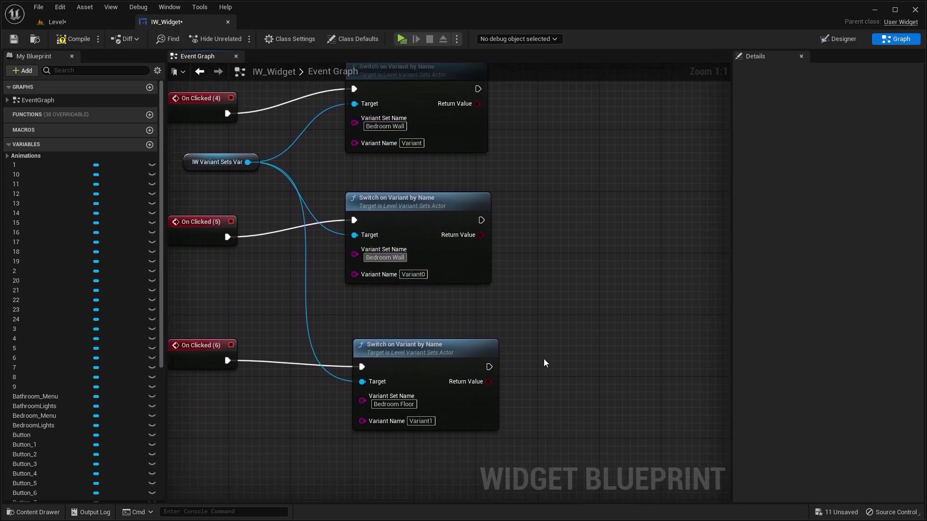
{"action": "right_click_drag", "start_coordinate": [479, 387], "coordinate": [480, 332]}
{"action": "left_click", "coordinate": [571, 298]}
{"action": "right_click_drag", "start_coordinate": [558, 208], "coordinate": [569, 283]}
- Compare the Bedroom Wall variant names in the Variant Manager with those in the wall switch nodes
{"action": "left_click", "coordinate": [100, 23]}
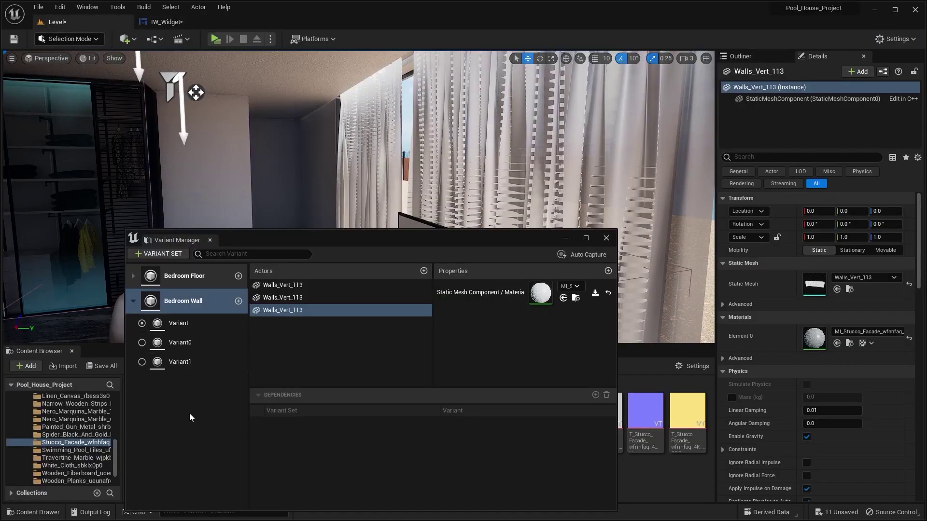
{"action": "left_click", "coordinate": [183, 21]}
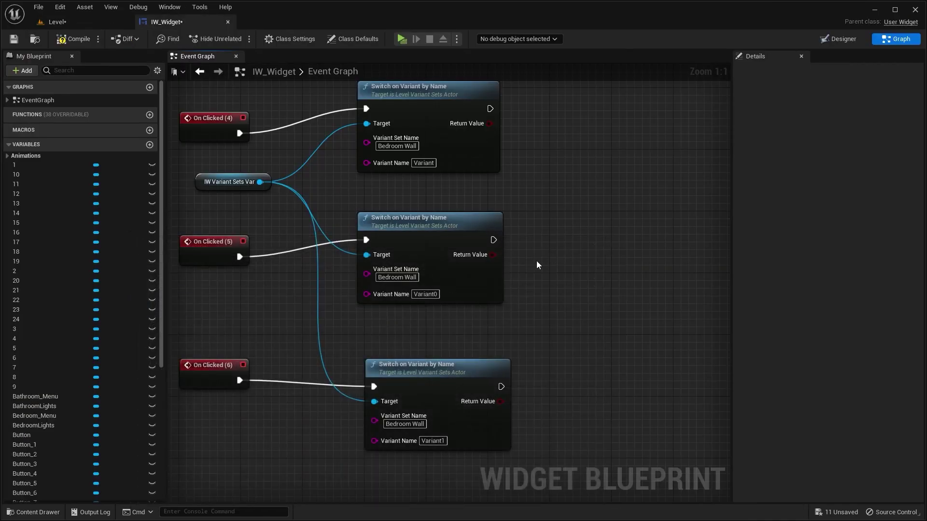
{"action": "right_click_drag", "start_coordinate": [537, 261], "coordinate": [519, 255]}
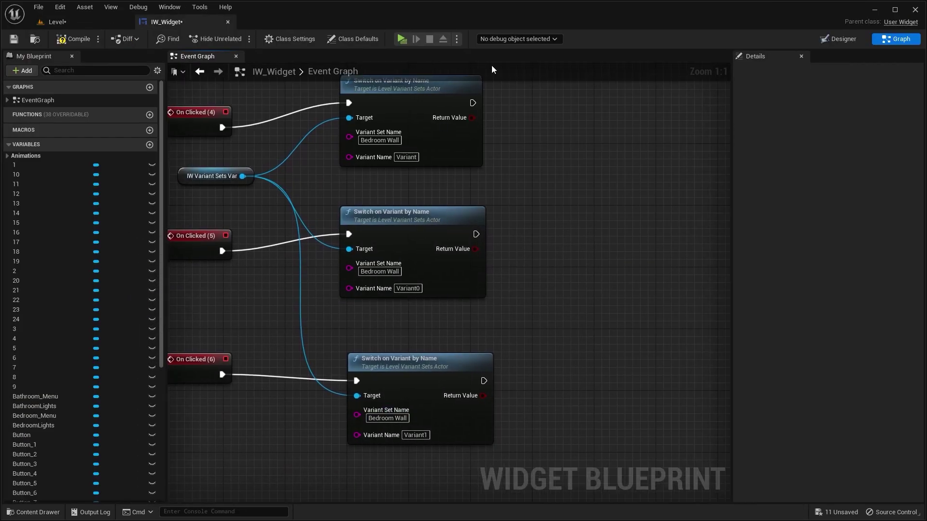
- Set In Opacity to 0.0 on the Set Render Opacity node of Event Pre Construct and save the widget
{"action": "scroll", "coordinate": [548, 256], "scroll_direction": "down", "scroll_amount": 1}
{"action": "mouse_move", "coordinate": [563, 222]}
{"action": "right_mouse_down"}
{"action": "mouse_move", "coordinate": [579, 248]}
{"action": "mouse_move", "coordinate": [557, 205]}
{"action": "right_mouse_up"}
{"action": "scroll", "coordinate": [575, 241], "scroll_direction": "down", "scroll_amount": 4}
{"action": "scroll", "coordinate": [557, 205], "scroll_direction": "up", "scroll_amount": 4}
{"action": "scroll", "coordinate": [556, 204], "scroll_direction": "down", "scroll_amount": 3}
{"action": "right_click_drag", "start_coordinate": [584, 169], "coordinate": [559, 233]}
{"action": "scroll", "coordinate": [558, 234], "scroll_direction": "up", "scroll_amount": 4}
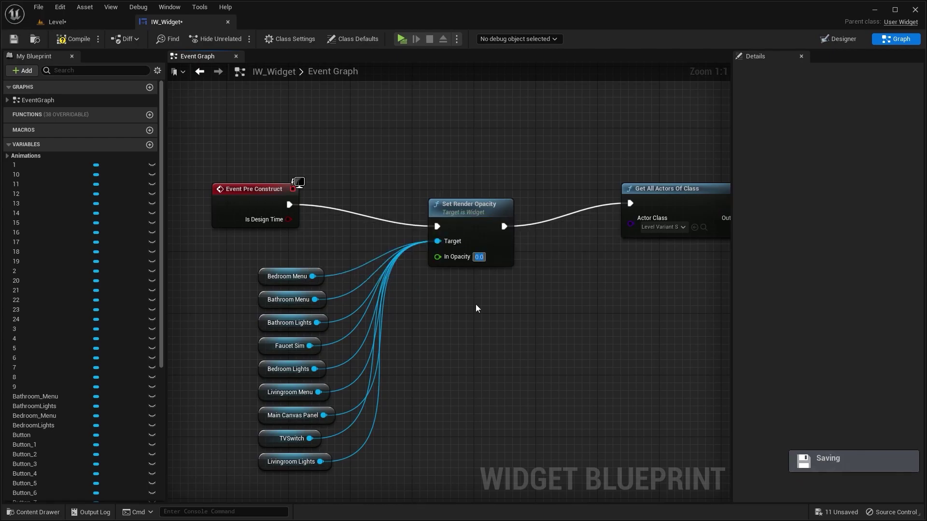
- Compile the widget blueprint and look over the floor and wall switch nodes
{"action": "scroll", "coordinate": [459, 305], "scroll_direction": "down", "scroll_amount": 1}
{"action": "scroll", "coordinate": [458, 305], "scroll_direction": "down", "scroll_amount": 5}
{"action": "right_click_drag", "start_coordinate": [430, 361], "coordinate": [563, 230]}
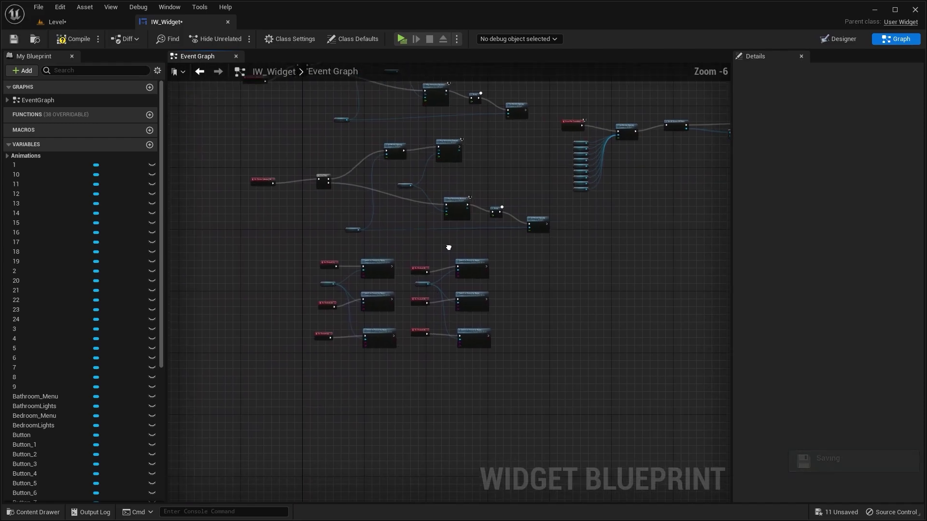
{"action": "left_click", "coordinate": [80, 39]}
{"action": "scroll", "coordinate": [394, 181], "scroll_direction": "up", "scroll_amount": 3}
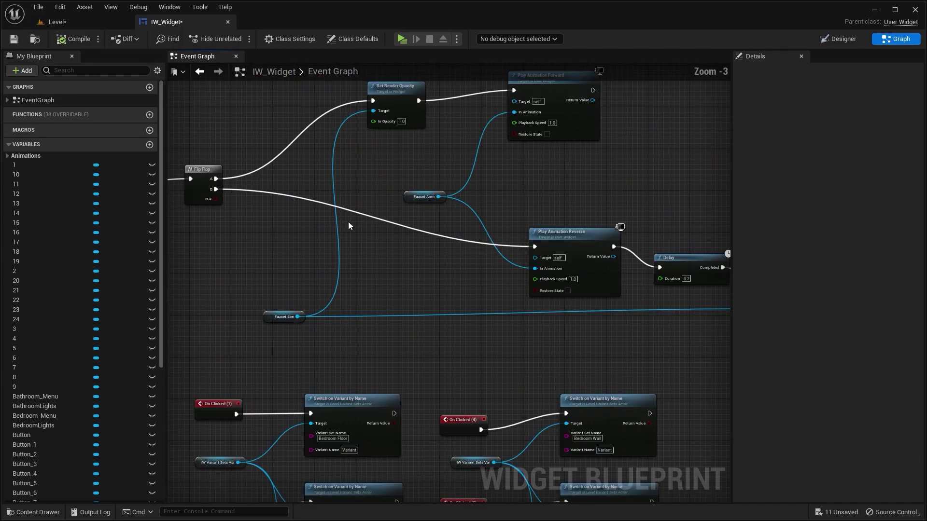
{"action": "right_click_drag", "start_coordinate": [348, 221], "coordinate": [345, 128]}
{"action": "scroll", "coordinate": [345, 129], "scroll_direction": "down", "scroll_amount": 2}
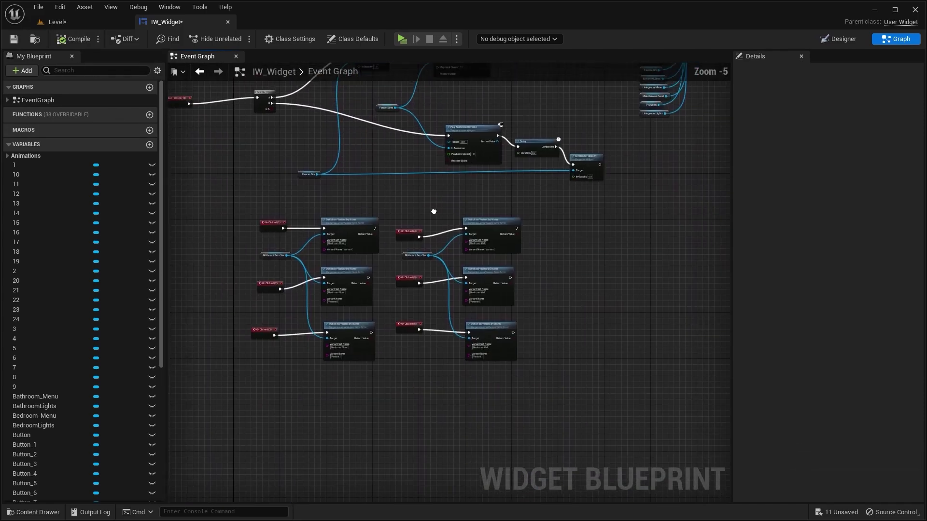
- Play the level and test the blue and white wall swatches in the bedroom menu
{"action": "left_click", "coordinate": [54, 22]}
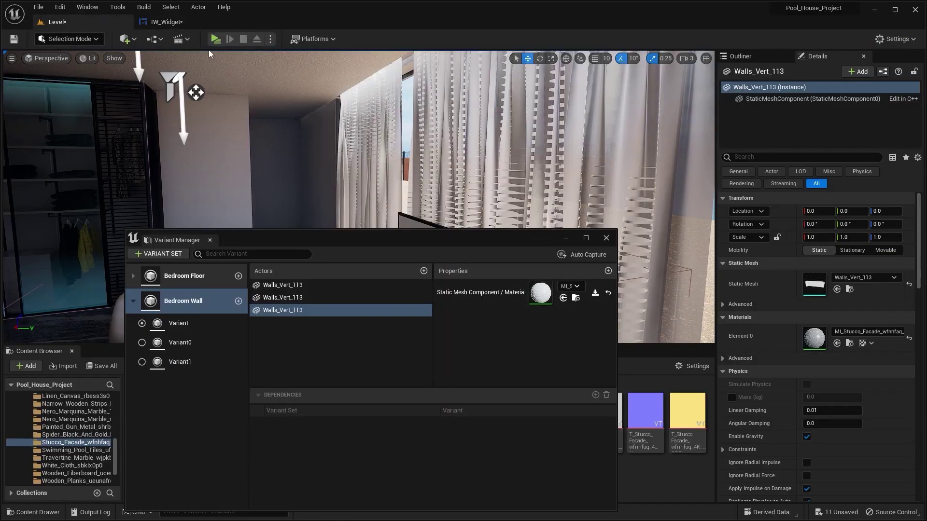
{"action": "left_click", "coordinate": [215, 38]}
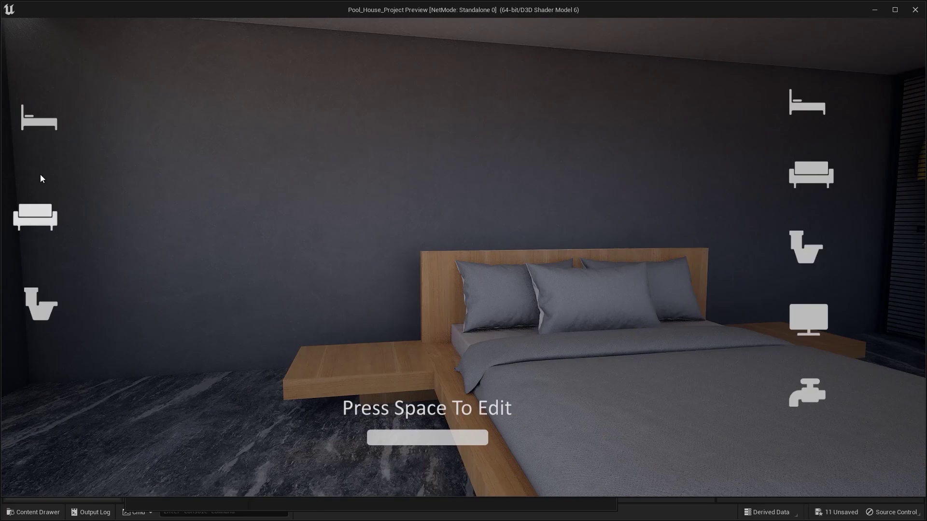
{"action": "left_click", "coordinate": [40, 121]}
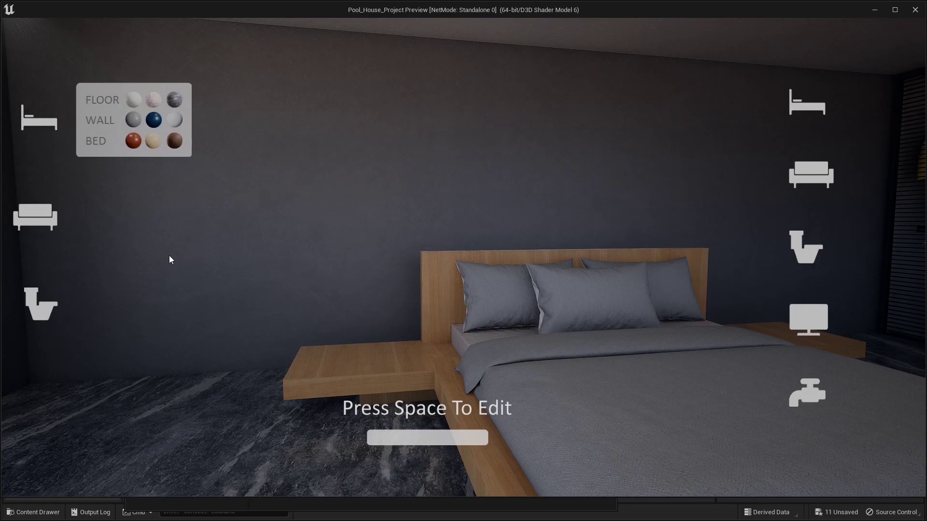
{"action": "left_click", "coordinate": [155, 121]}
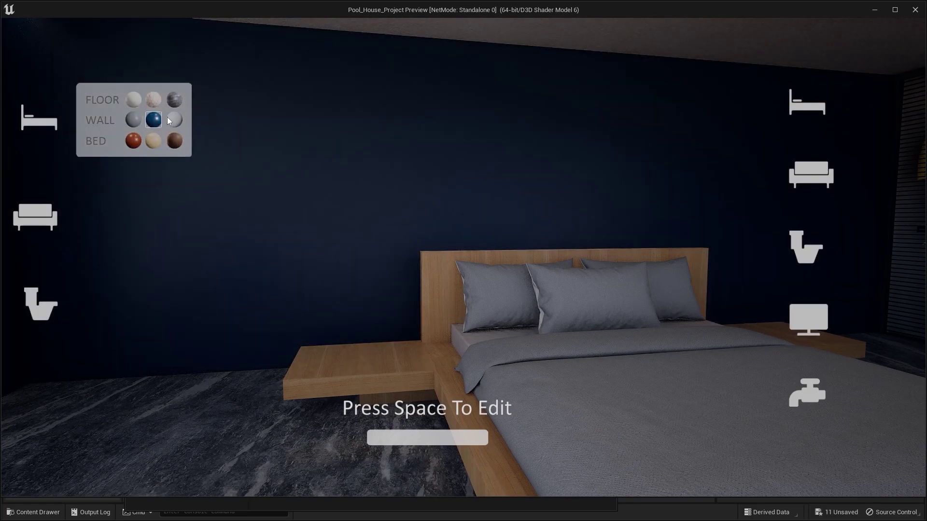
{"action": "left_click", "coordinate": [172, 119]}
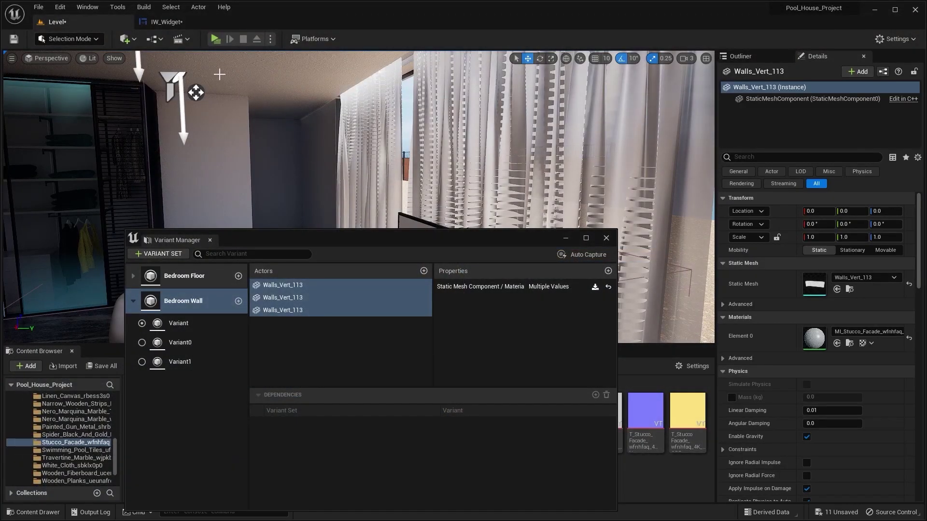
- Save all unsaved project content, including the level, IW_Widget and the variant sets
{"action": "left_click_drag", "start_coordinate": [428, 240], "coordinate": [414, 411]}
{"action": "left_click", "coordinate": [815, 512]}
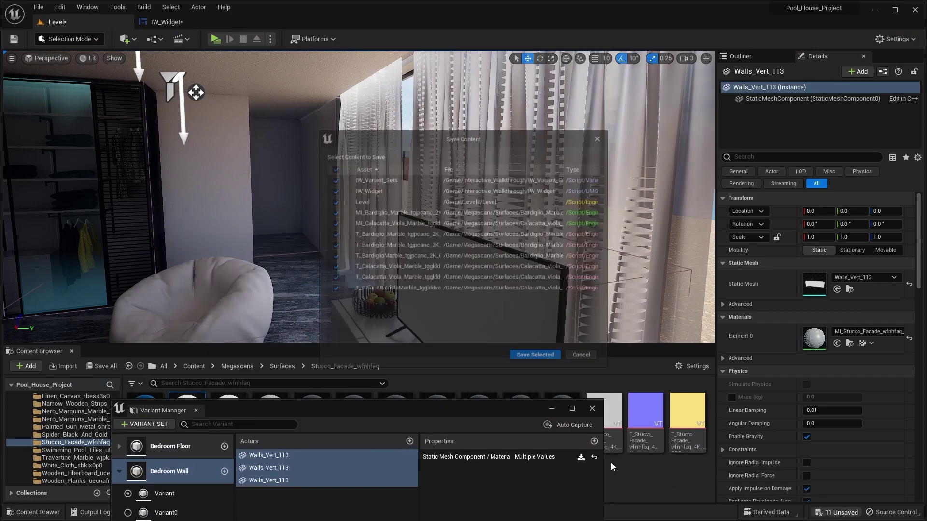
{"action": "left_click", "coordinate": [534, 363]}
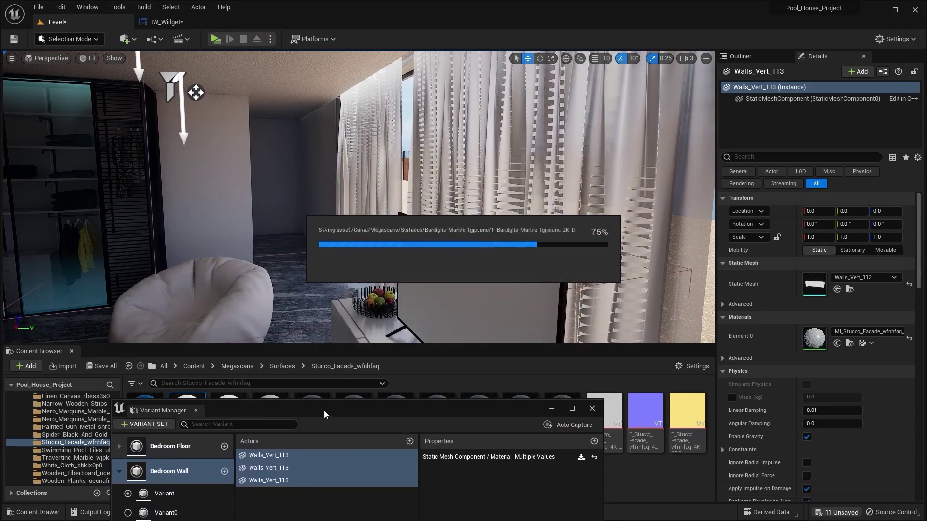
- Show the Interactive_Walkthrough folder's assets and shift the Variant Manager clear of them
{"action": "left_click_drag", "start_coordinate": [316, 415], "coordinate": [425, 418]}
{"action": "scroll", "coordinate": [74, 421], "scroll_direction": "up", "scroll_amount": 10}
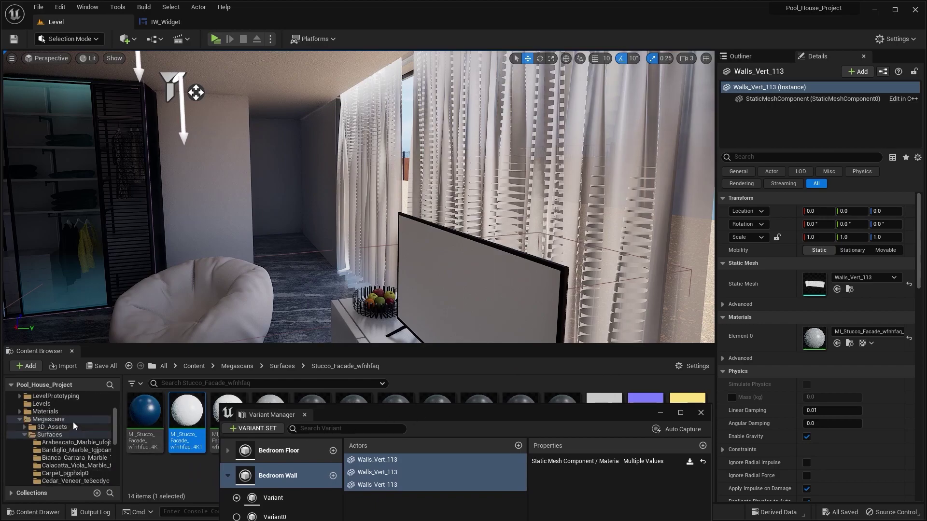
{"action": "left_click", "coordinate": [52, 449]}
{"action": "left_click_drag", "start_coordinate": [422, 409], "coordinate": [342, 483]}
- Look around the bedroom's bed and side tables and check which separate meshes they are made of
{"action": "right_click_drag", "start_coordinate": [445, 306], "coordinate": [212, 324]}
{"action": "right_click_drag", "start_coordinate": [482, 234], "coordinate": [502, 223]}
{"action": "key", "text": "Escape"}
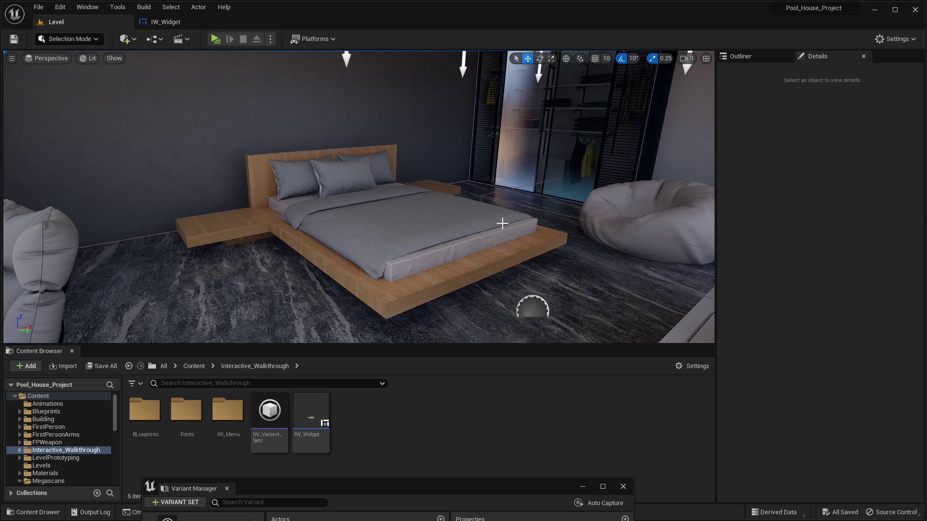
{"action": "right_click_drag", "start_coordinate": [412, 224], "coordinate": [352, 232]}
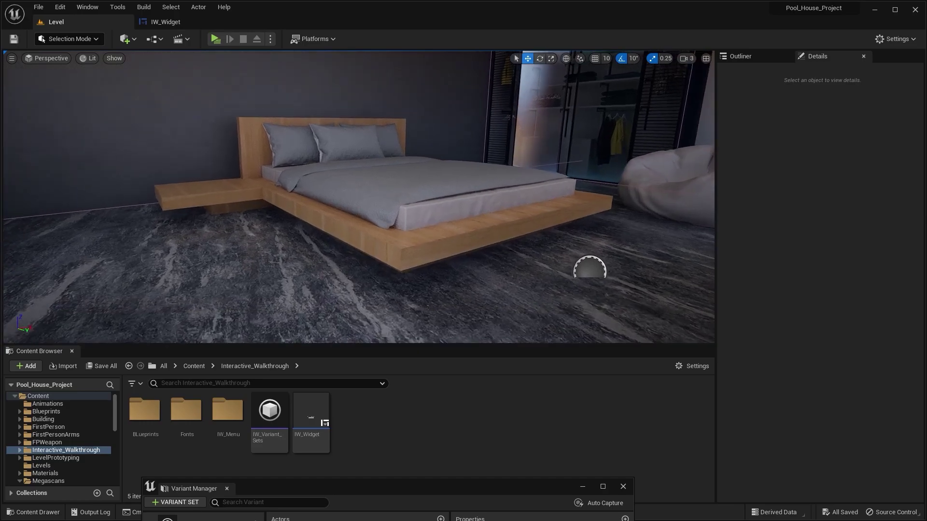
{"action": "left_click", "coordinate": [353, 231]}
{"action": "left_click", "coordinate": [251, 138]}
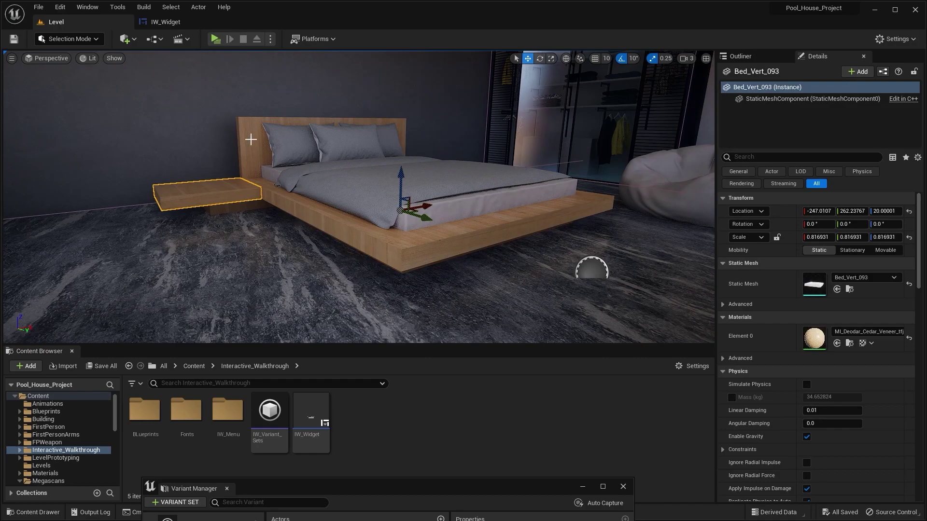
{"action": "left_click", "coordinate": [244, 201]}
{"action": "right_click_drag", "start_coordinate": [244, 201], "coordinate": [449, 168]}
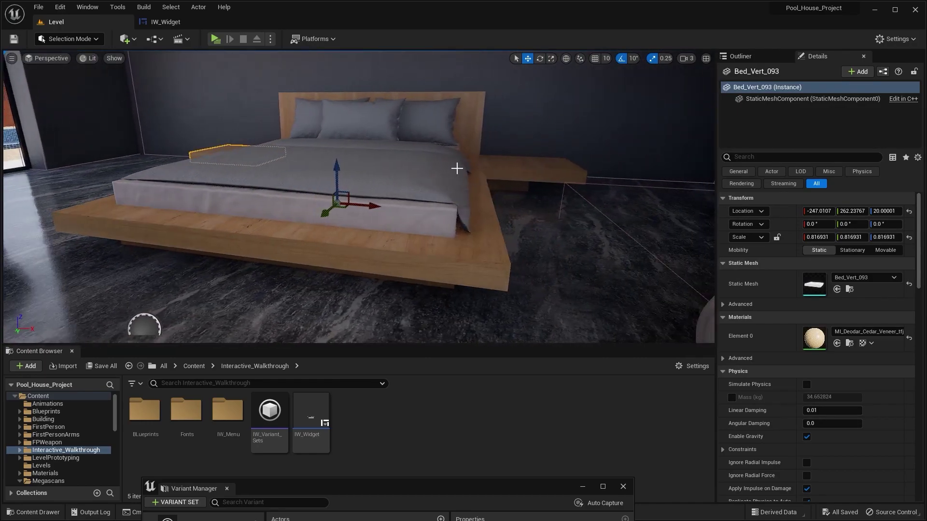
{"action": "right_click_drag", "start_coordinate": [531, 174], "coordinate": [429, 259]}
{"action": "key", "text": "Escape"}
- Add a new variant set named Bed below Bedroom Wall in the Variant Manager
{"action": "left_click_drag", "start_coordinate": [432, 488], "coordinate": [498, 239]}
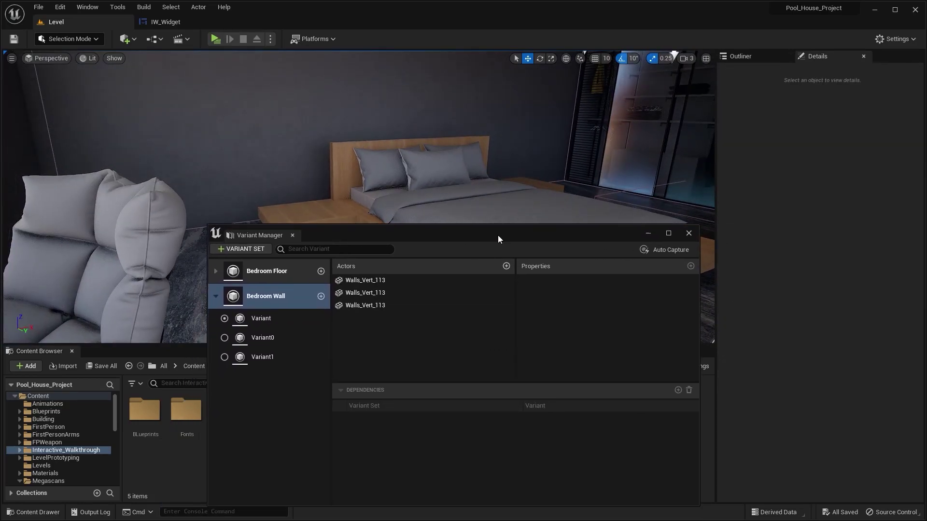
{"action": "right_click_drag", "start_coordinate": [475, 193], "coordinate": [582, 65]}
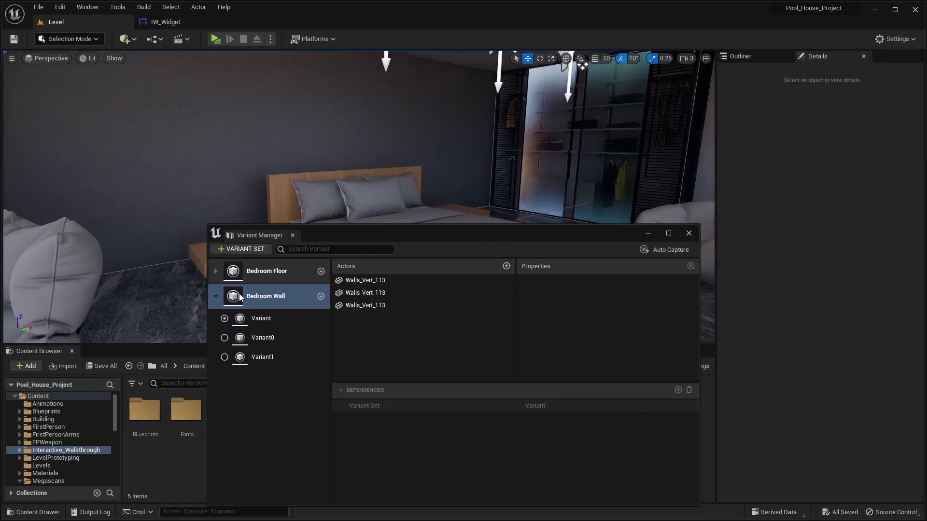
{"action": "left_click", "coordinate": [216, 294]}
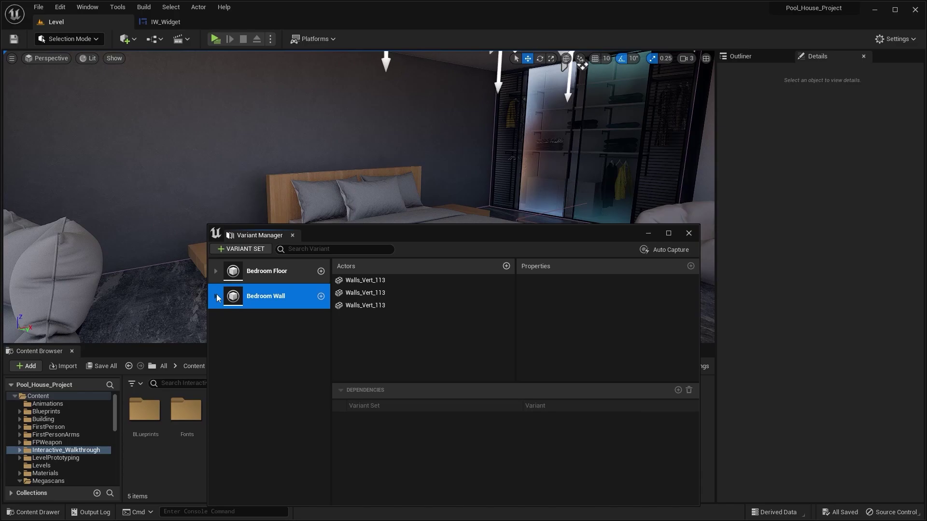
{"action": "left_click", "coordinate": [247, 251]}
{"action": "left_click", "coordinate": [273, 323]}
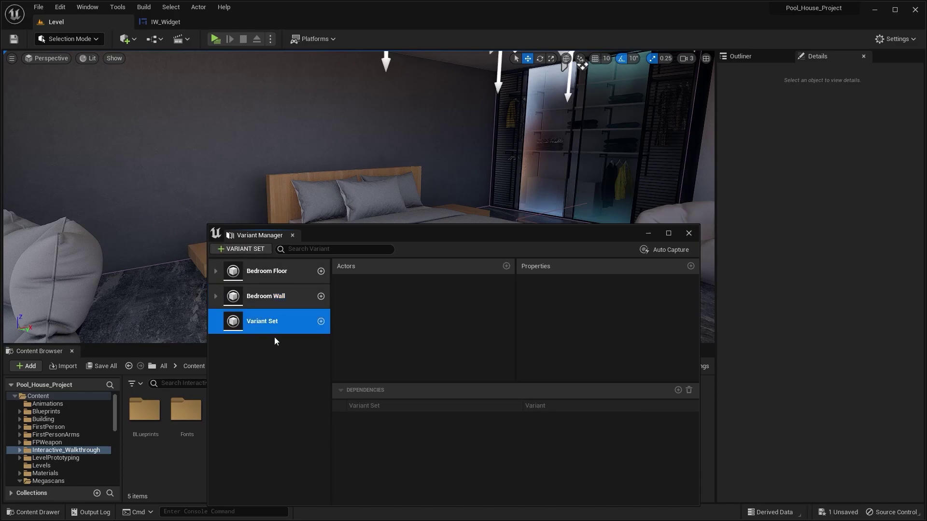
{"action": "key", "text": "F2"}
{"action": "type", "text": "Bed"}
{"action": "key", "text": "Return"}
- Select the seven wooden bed and side table meshes, Bed_Vert_090 to Bed_Vert_096, and show them in the Outliner
{"action": "left_click_drag", "start_coordinate": [432, 234], "coordinate": [376, 332]}
{"action": "right_click_drag", "start_coordinate": [438, 256], "coordinate": [438, 248]}
{"action": "left_click", "coordinate": [417, 262]}
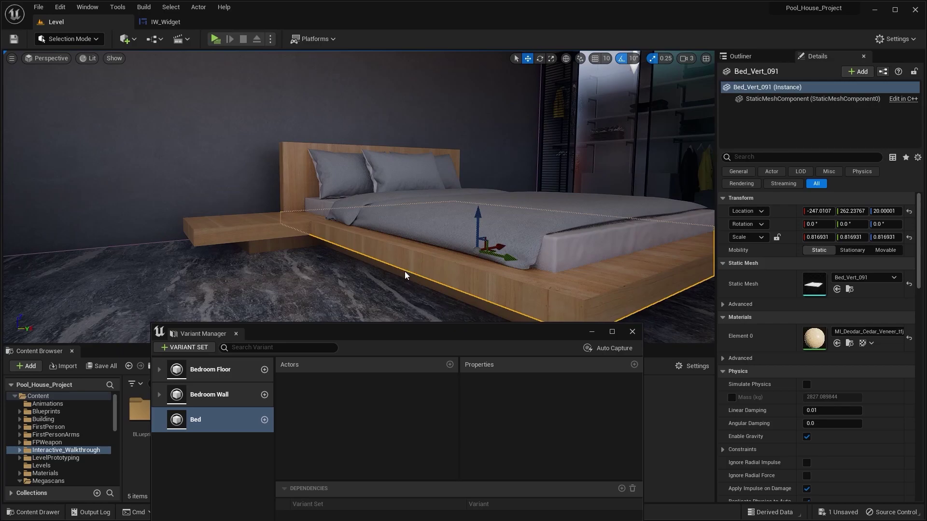
{"action": "left_click", "coordinate": [266, 222], "text": "ctrl"}
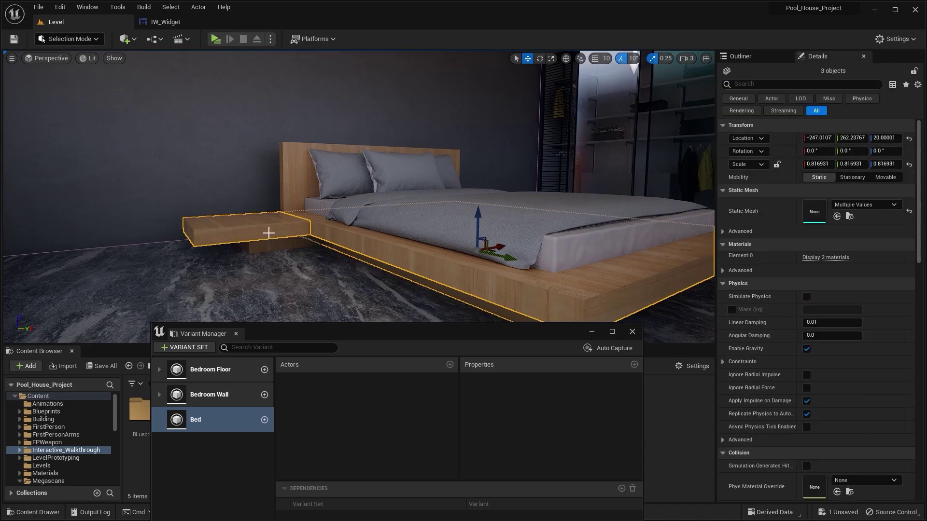
{"action": "right_click_drag", "start_coordinate": [386, 187], "coordinate": [405, 188]}
{"action": "left_click", "coordinate": [429, 228], "text": "ctrl"}
{"action": "right_click_drag", "start_coordinate": [429, 227], "coordinate": [428, 227]}
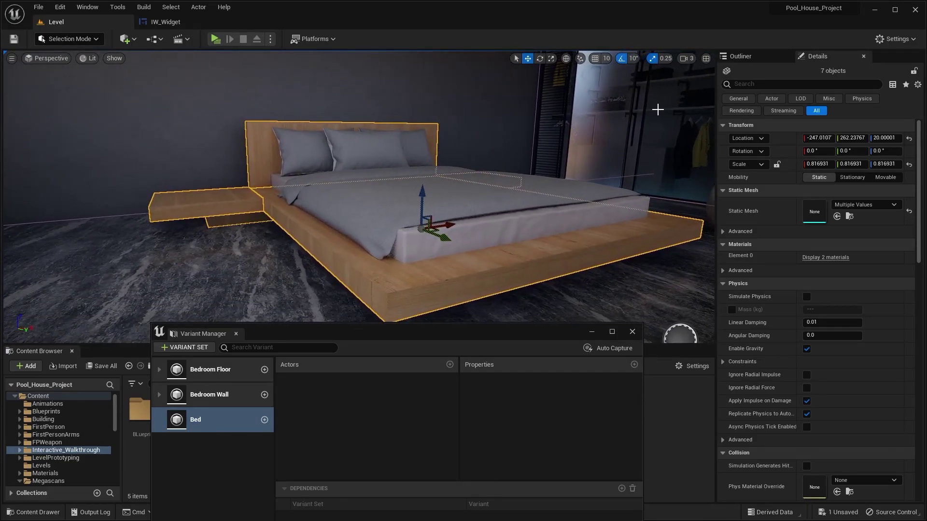
{"action": "left_click", "coordinate": [743, 56]}
- Add a variant to the Bed set and capture the Static Mesh Component / Material[0] property of the seven selected actors
{"action": "left_click_drag", "start_coordinate": [792, 261], "coordinate": [502, 351]}
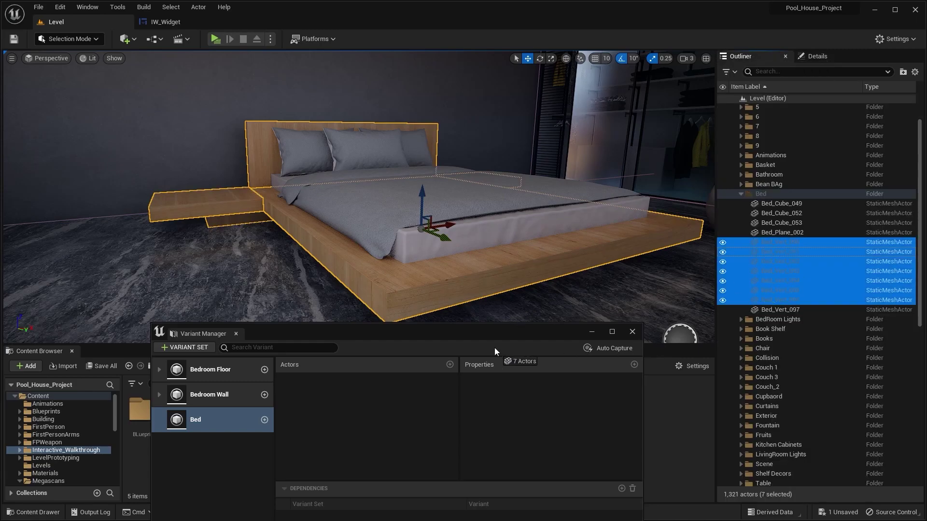
{"action": "left_click_drag", "start_coordinate": [352, 411], "coordinate": [352, 411]}
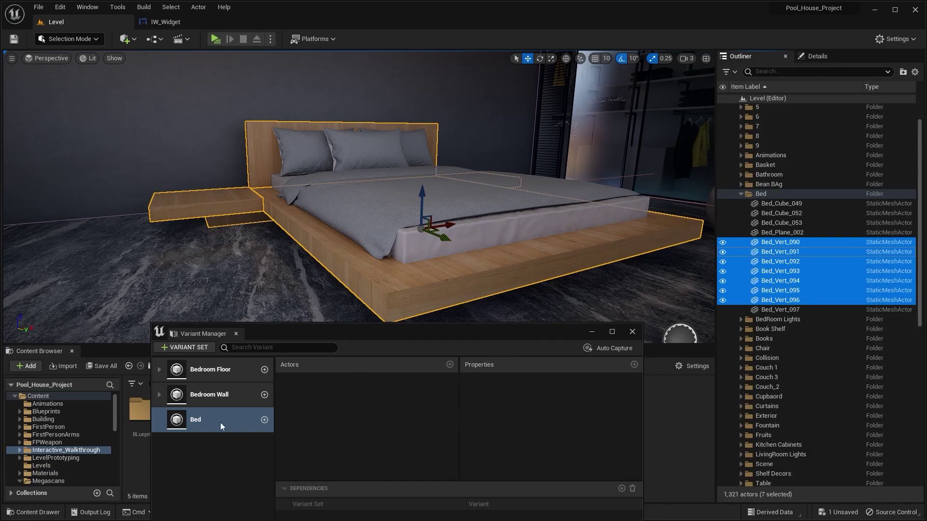
{"action": "left_click", "coordinate": [264, 419]}
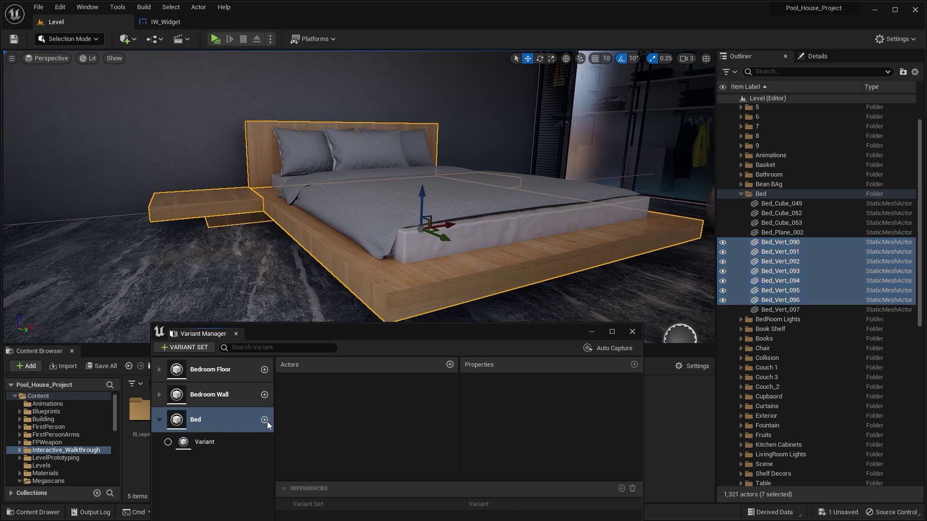
{"action": "left_click", "coordinate": [227, 446]}
{"action": "left_click_drag", "start_coordinate": [782, 271], "coordinate": [623, 238]}
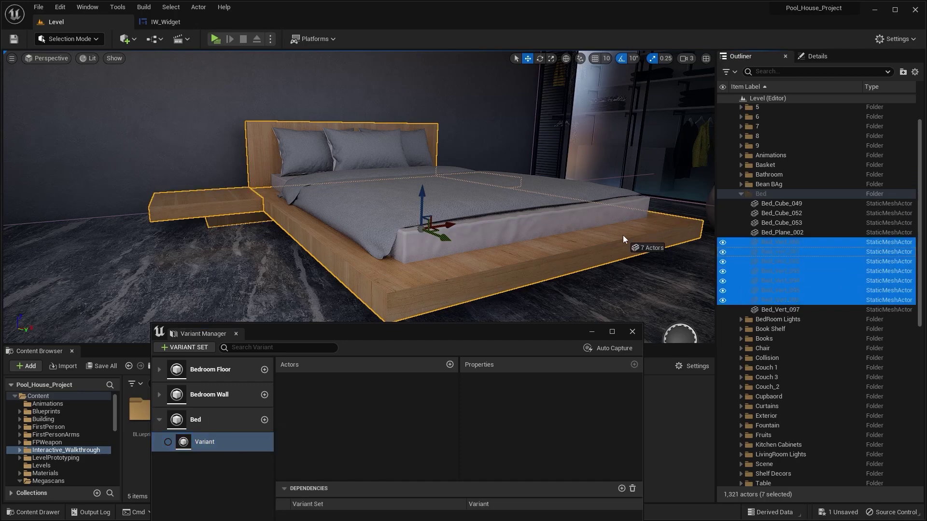
{"action": "left_click_drag", "start_coordinate": [325, 414], "coordinate": [325, 413]}
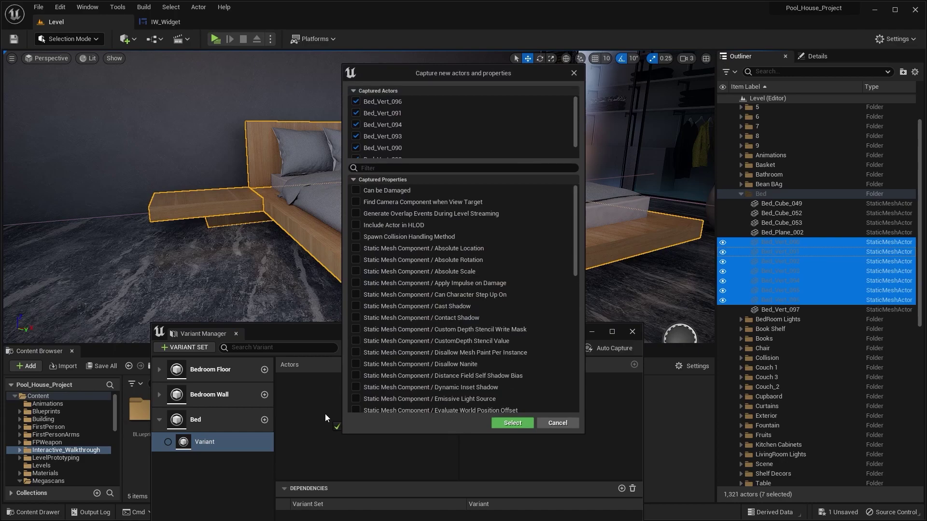
{"action": "type", "text": "materi"}
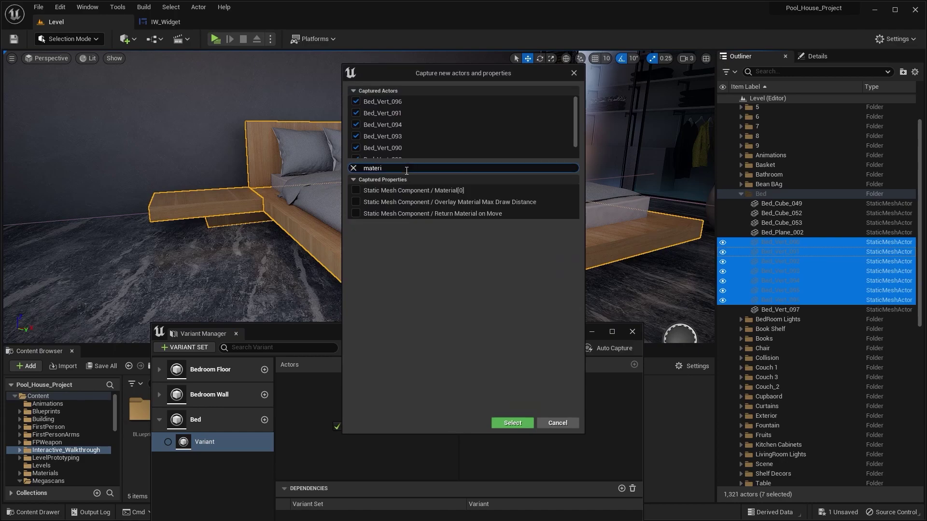
{"action": "left_click", "coordinate": [356, 190]}
{"action": "left_click", "coordinate": [522, 419]}
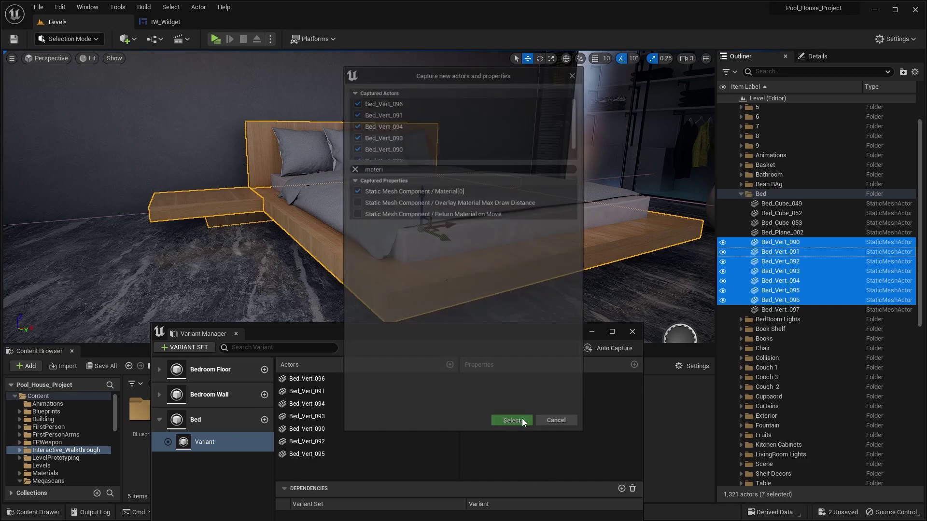
- Check the captured material of the Bed variant's actors and browse to the Deodar_Cedar_Veneer_tfjcbcqc surface folder
{"action": "left_click", "coordinate": [409, 427]}
{"action": "left_click_drag", "start_coordinate": [409, 335], "coordinate": [412, 298]}
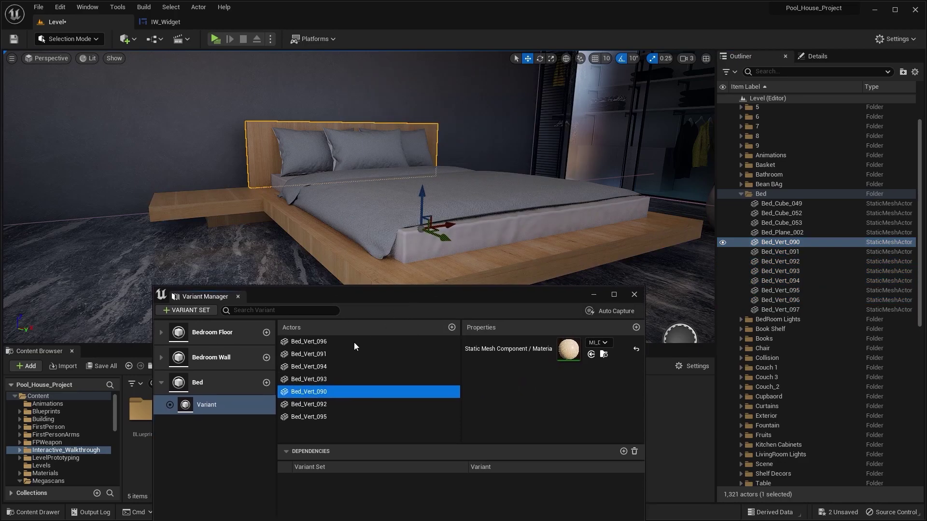
{"action": "left_click", "coordinate": [312, 416]}
{"action": "left_click", "coordinate": [315, 343], "text": "shift"}
{"action": "left_click", "coordinate": [369, 433]}
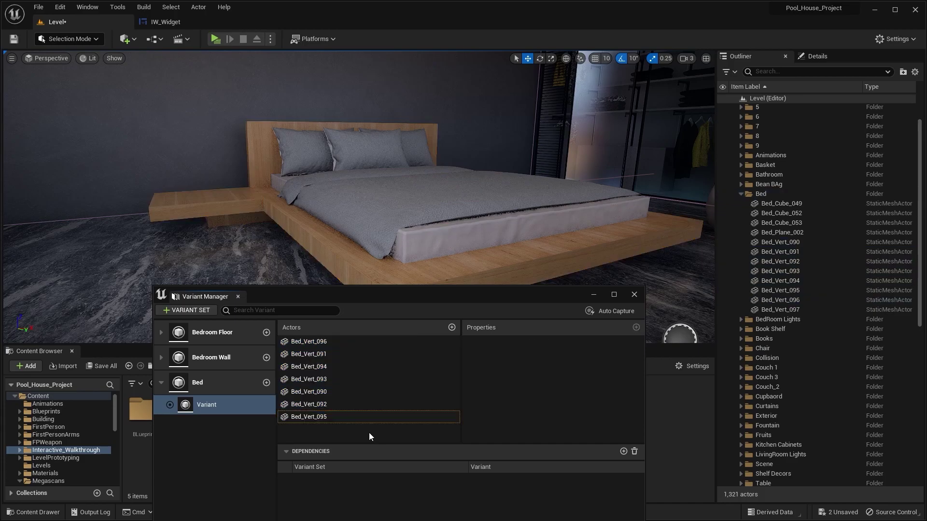
{"action": "mouse_move", "coordinate": [418, 251]}
{"action": "right_mouse_down"}
{"action": "mouse_move", "coordinate": [418, 270]}
{"action": "mouse_move", "coordinate": [434, 280]}
{"action": "mouse_move", "coordinate": [418, 251]}
{"action": "right_mouse_up"}
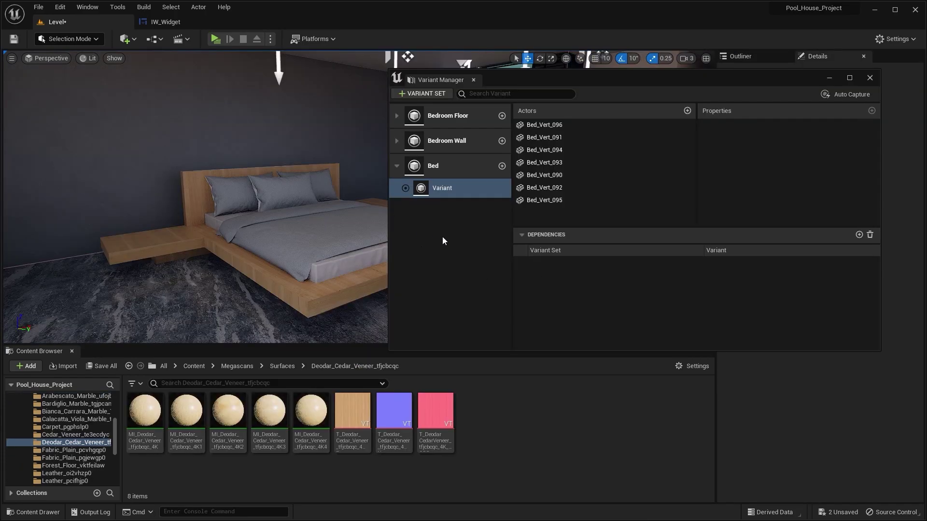
- Duplicate the Bed set's variant and select the copy
{"action": "left_click", "coordinate": [439, 189]}
{"action": "key", "text": "ctrl+d"}
{"action": "left_click", "coordinate": [449, 208]}
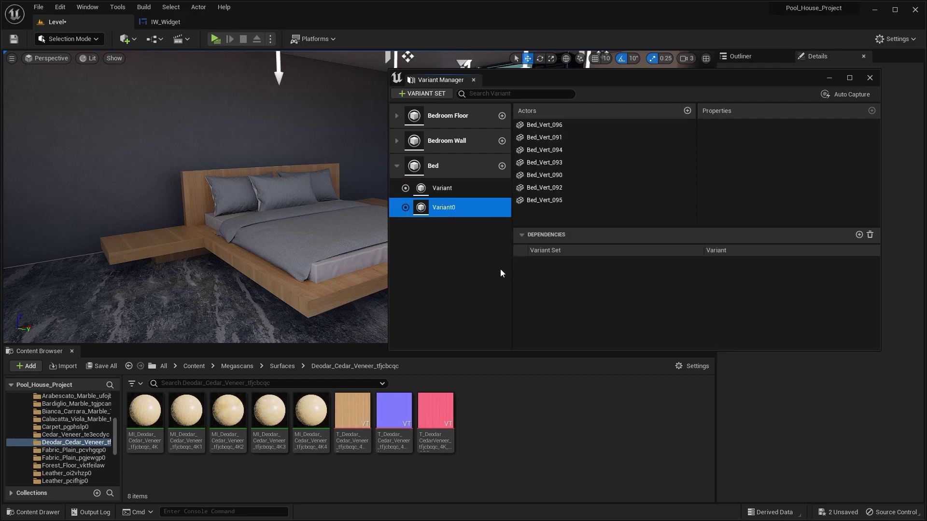
- Examine which Variant0 actors form the bed base and headboard and which form the two side tables
{"action": "right_click_drag", "start_coordinate": [308, 246], "coordinate": [284, 268]}
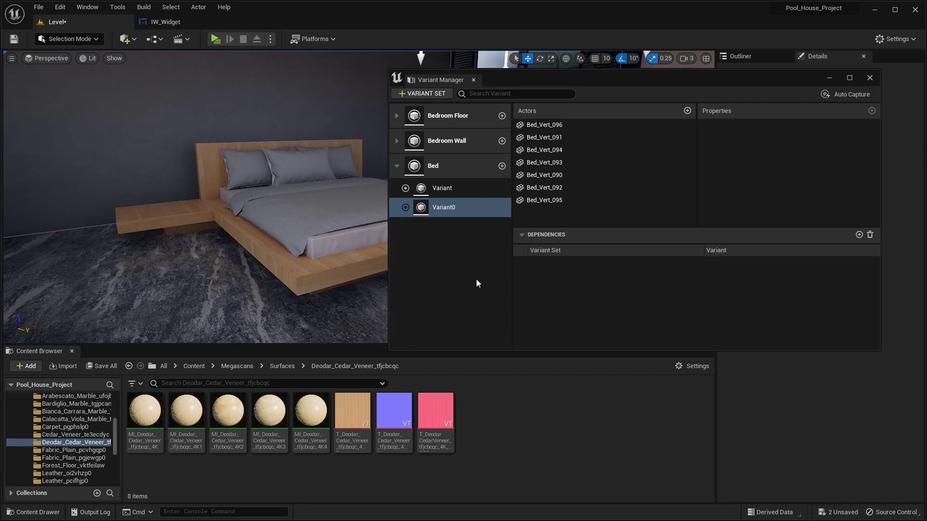
{"action": "right_click_drag", "start_coordinate": [290, 260], "coordinate": [290, 232]}
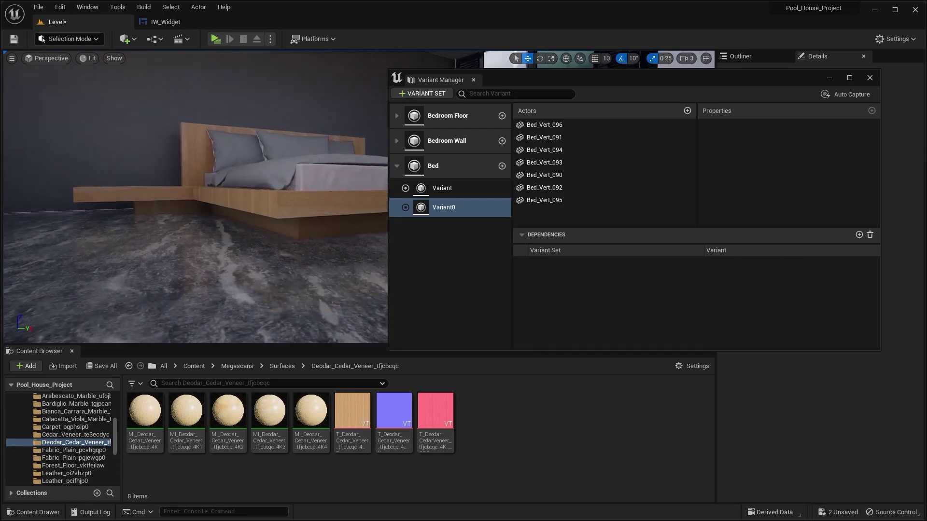
{"action": "left_click", "coordinate": [316, 228]}
{"action": "left_click", "coordinate": [198, 156], "text": "ctrl"}
{"action": "left_click", "coordinate": [196, 141], "text": "ctrl"}
{"action": "right_click_drag", "start_coordinate": [196, 141], "coordinate": [195, 139]}
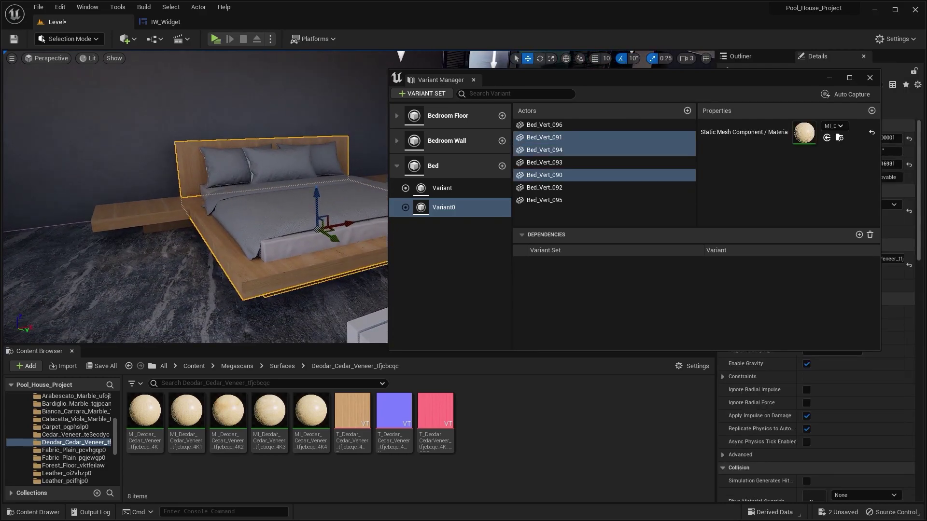
{"action": "left_click", "coordinate": [180, 219]}
{"action": "right_click_drag", "start_coordinate": [181, 220], "coordinate": [140, 236]}
{"action": "left_click", "coordinate": [256, 191], "text": "ctrl"}
{"action": "left_click", "coordinate": [269, 199], "text": "ctrl"}
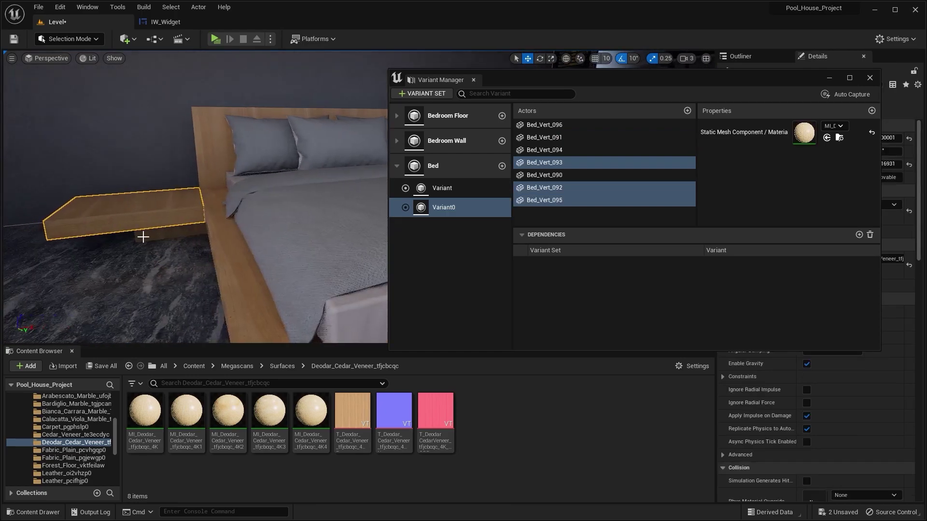
{"action": "left_click", "coordinate": [155, 232], "text": "ctrl"}
{"action": "right_click_drag", "start_coordinate": [256, 215], "coordinate": [256, 215]}
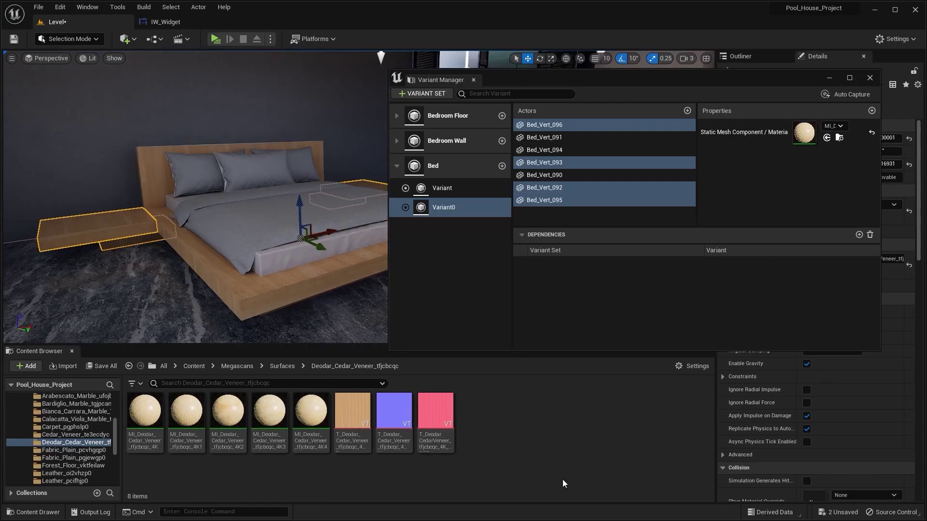
- Locate the bed base's material and duplicate the MI_Deodar_Cedar_Veneer_tfjcbcqc_4K material instance
{"action": "left_click", "coordinate": [292, 289]}
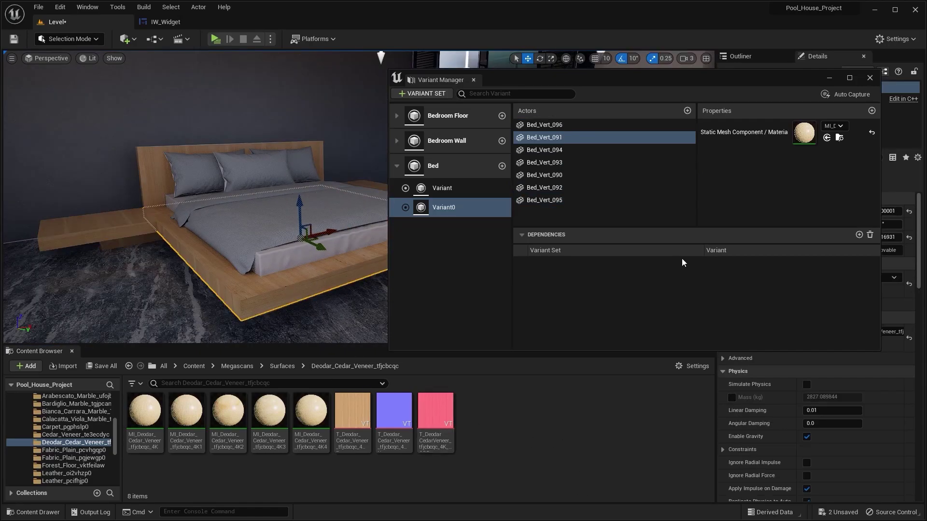
{"action": "left_click", "coordinate": [839, 138]}
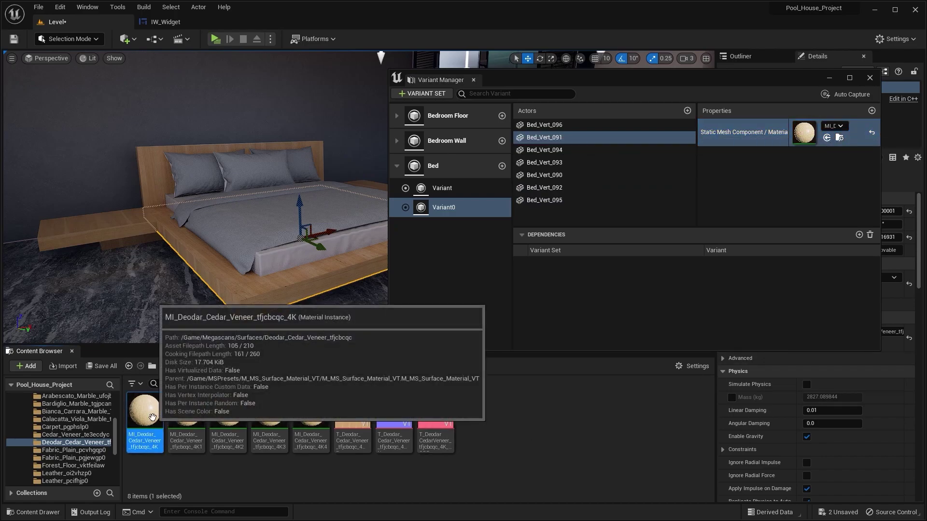
{"action": "key", "text": "ctrl+d"}
- Assign MI_Deodar_Cedar_Veneer_tfjcbcqc_4K5 to the bed base and headboard actors, Bed_Vert_091, 094 and 090, in Variant0
{"action": "right_click_drag", "start_coordinate": [339, 300], "coordinate": [321, 300]}
{"action": "right_click_drag", "start_coordinate": [274, 249], "coordinate": [266, 192]}
{"action": "left_click", "coordinate": [264, 177], "text": "ctrl"}
{"action": "left_click", "coordinate": [174, 89], "text": "ctrl"}
{"action": "right_click_drag", "start_coordinate": [219, 113], "coordinate": [219, 169]}
{"action": "right_click_drag", "start_coordinate": [188, 96], "coordinate": [198, 103]}
{"action": "left_click_drag", "start_coordinate": [345, 400], "coordinate": [801, 139]}
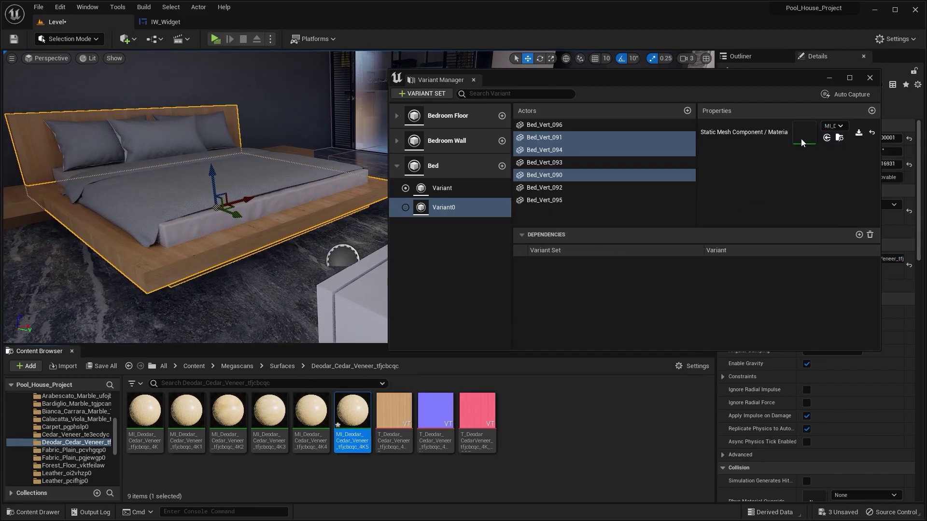
- Locate the material of side table actor Bed_Vert_093 and duplicate the MI_Deodar_Cedar_Veneer_tfjcbcqc_4K1 material instance
{"action": "right_click_drag", "start_coordinate": [255, 167], "coordinate": [229, 204]}
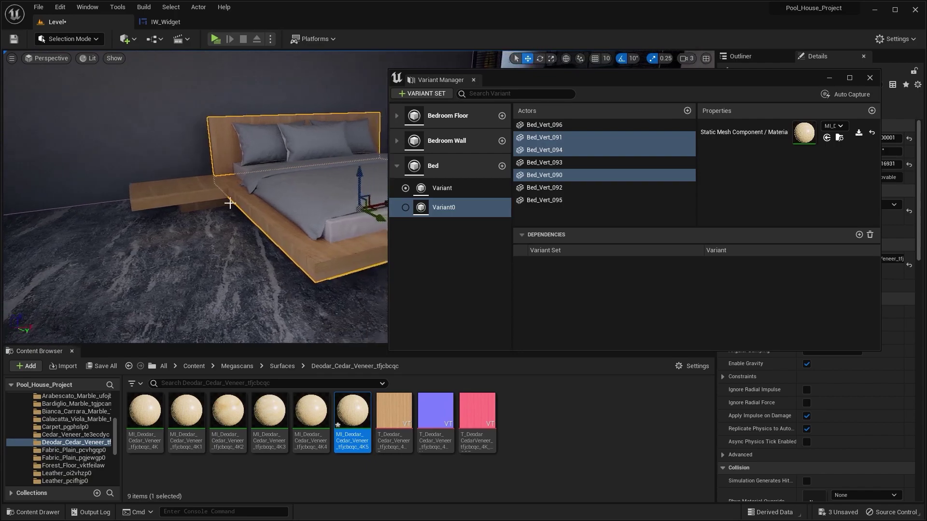
{"action": "left_click", "coordinate": [183, 191]}
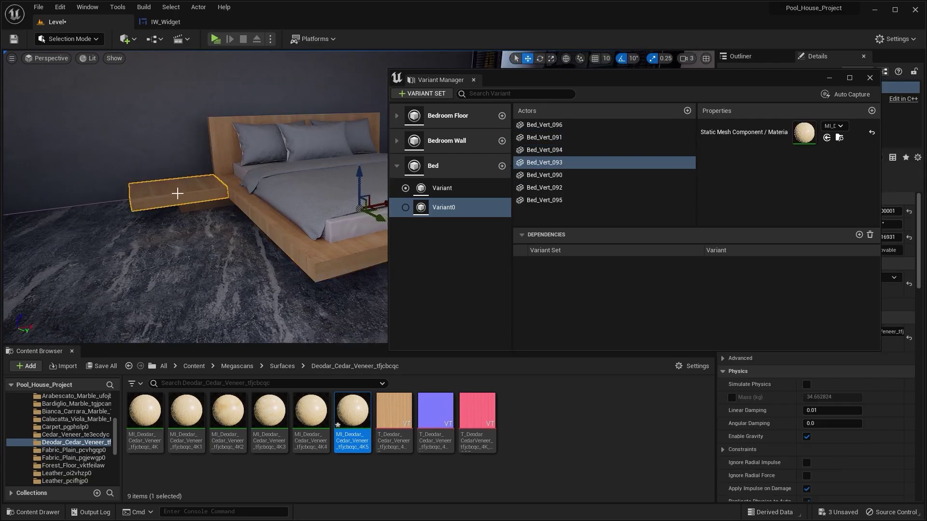
{"action": "left_click", "coordinate": [837, 141]}
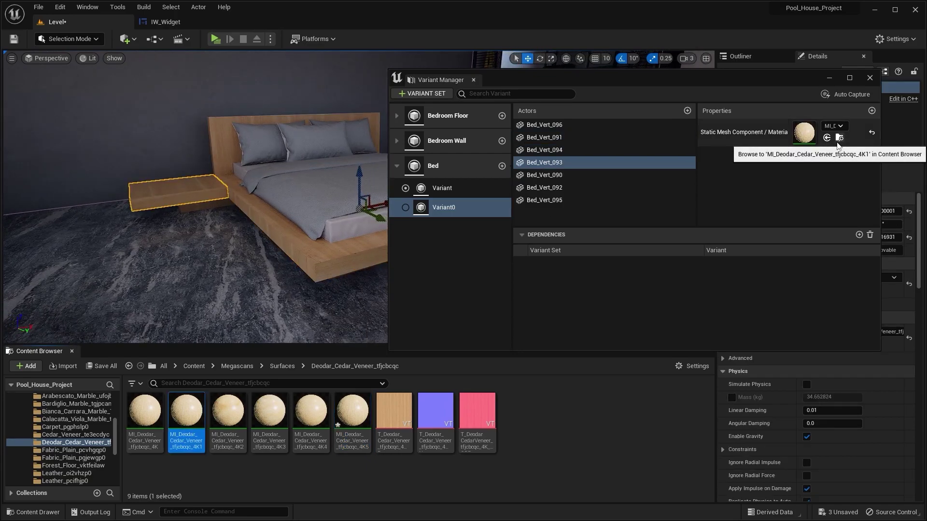
{"action": "right_click_drag", "start_coordinate": [271, 262], "coordinate": [273, 252]}
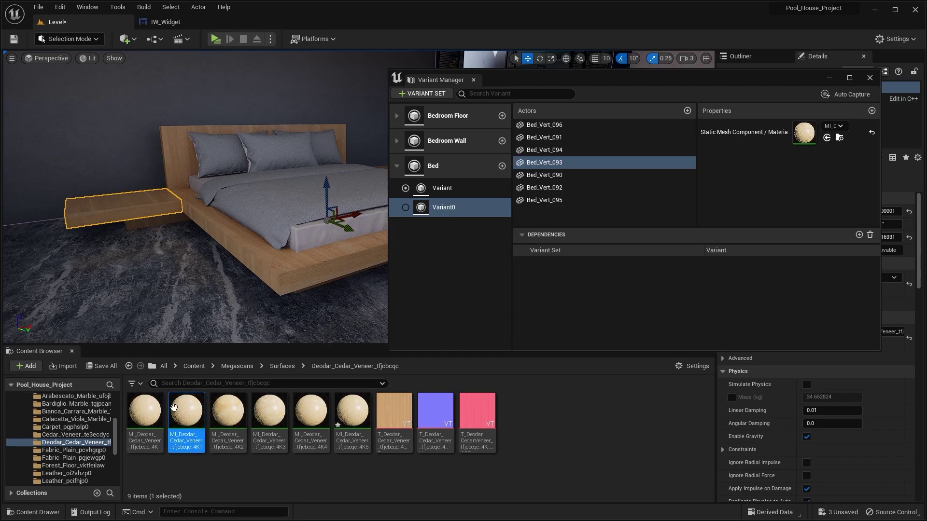
{"action": "key", "text": "ctrl+d"}
{"action": "left_click", "coordinate": [445, 489]}
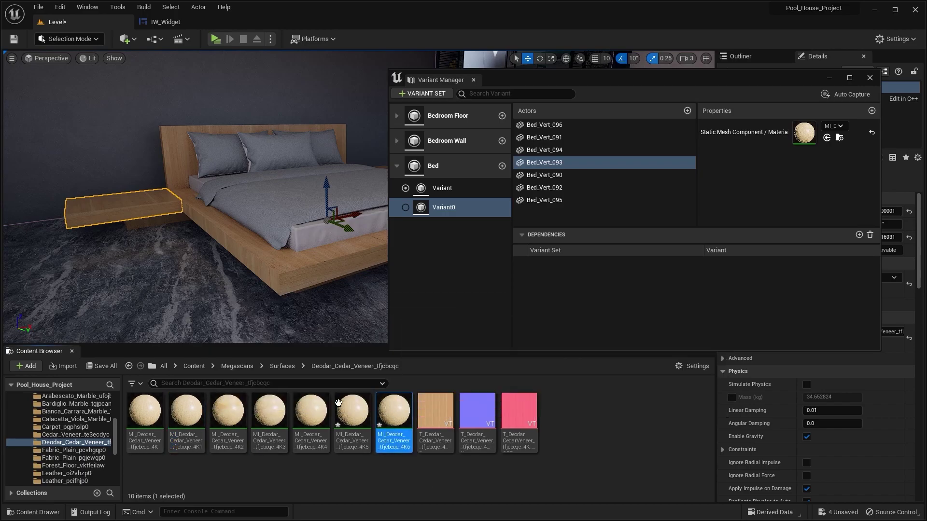
- Assign MI_Deodar_Cedar_Veneer_tfjcbcqc_4K6 to the side table actors, Bed_Vert_096, 093, 092 and 095, in Variant0
{"action": "left_click", "coordinate": [170, 220], "text": "shift"}
{"action": "right_click_drag", "start_coordinate": [171, 220], "coordinate": [120, 220]}
{"action": "right_click_drag", "start_coordinate": [203, 222], "coordinate": [251, 217]}
{"action": "left_click", "coordinate": [205, 237], "text": "shift"}
{"action": "left_click", "coordinate": [207, 254], "text": "shift"}
{"action": "right_click_drag", "start_coordinate": [212, 244], "coordinate": [217, 244]}
{"action": "left_click_drag", "start_coordinate": [394, 410], "coordinate": [821, 132]}
{"action": "right_click_drag", "start_coordinate": [324, 213], "coordinate": [347, 223]}
- Activate the Bed set's Variant0 and enable Albedo Controls in MI_Deodar_Cedar_Veneer_tfjcbcqc_4K5 with a contrast of about 2.71
{"action": "double_click", "coordinate": [354, 424]}
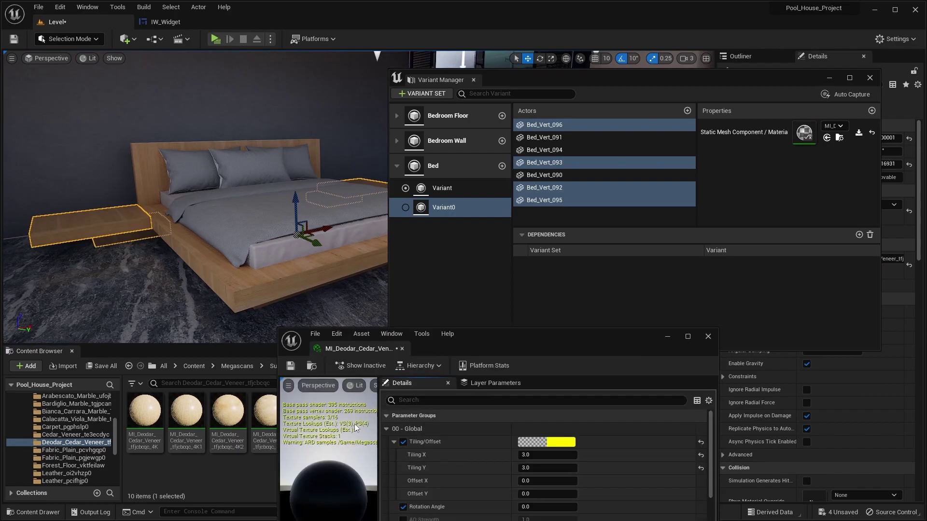
{"action": "left_click_drag", "start_coordinate": [511, 353], "coordinate": [736, 193]}
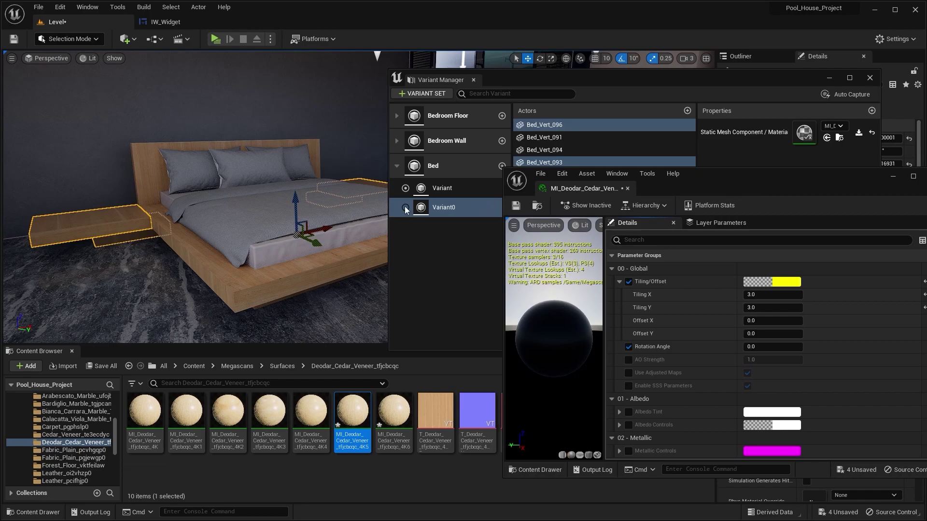
{"action": "left_click", "coordinate": [405, 208]}
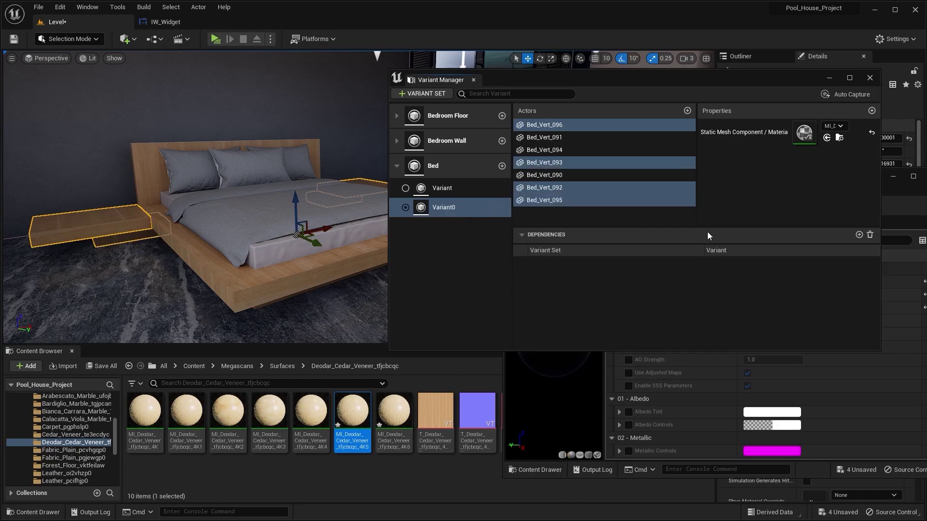
{"action": "left_click", "coordinate": [889, 408]}
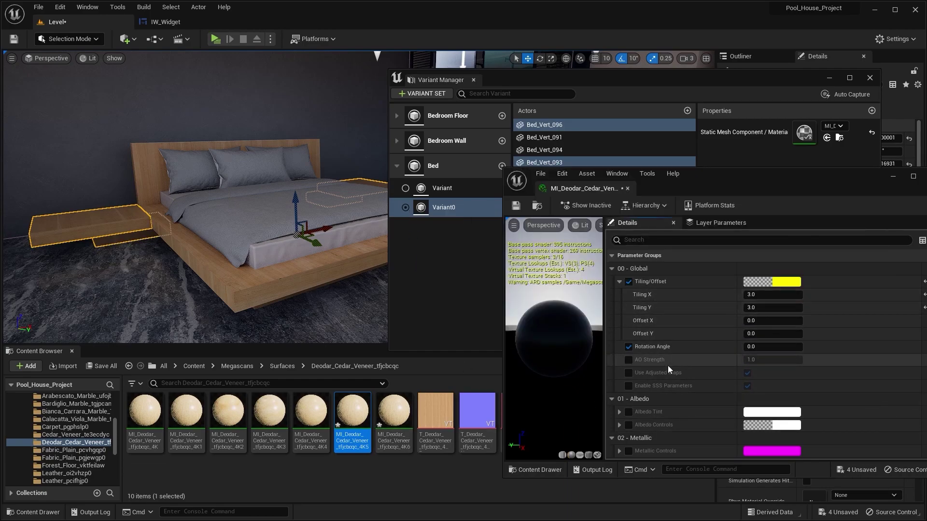
{"action": "scroll", "coordinate": [664, 369], "scroll_direction": "down", "scroll_amount": 3}
{"action": "left_click", "coordinate": [629, 363]}
{"action": "left_click", "coordinate": [620, 363]}
{"action": "scroll", "coordinate": [622, 366], "scroll_direction": "down", "scroll_amount": 2}
{"action": "mouse_move", "coordinate": [772, 355]}
{"action": "left_mouse_down"}
{"action": "mouse_move", "coordinate": [832, 356]}
{"action": "mouse_move", "coordinate": [766, 358]}
{"action": "left_mouse_up"}
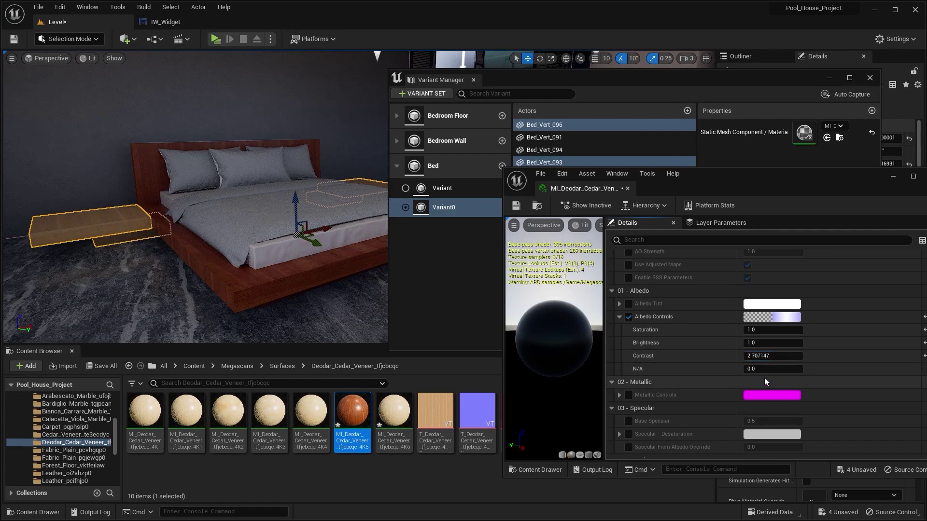
- Enable Albedo Controls in MI_Deodar_Cedar_Veneer_tfjcbcqc_4K6, set its contrast to 2.707147 and put the material editor away
{"action": "double_click", "coordinate": [408, 409]}
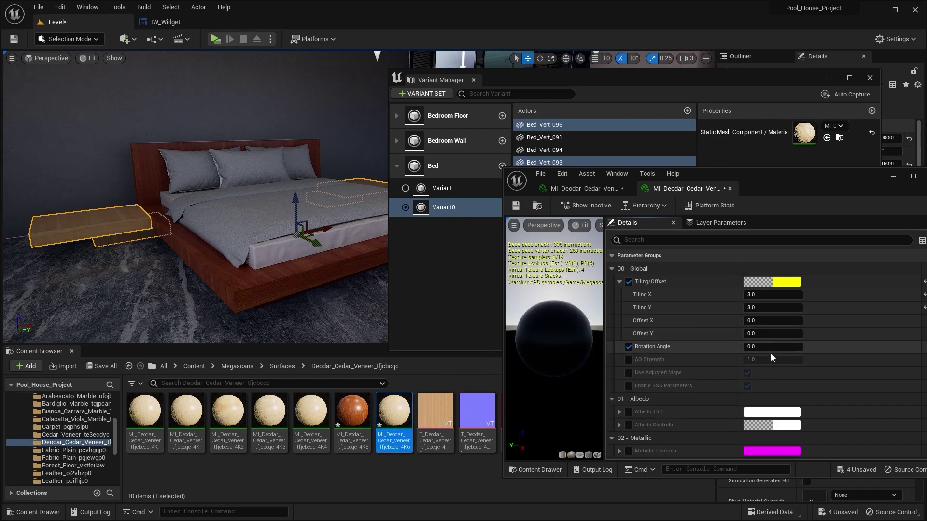
{"action": "scroll", "coordinate": [741, 338], "scroll_direction": "down", "scroll_amount": 3}
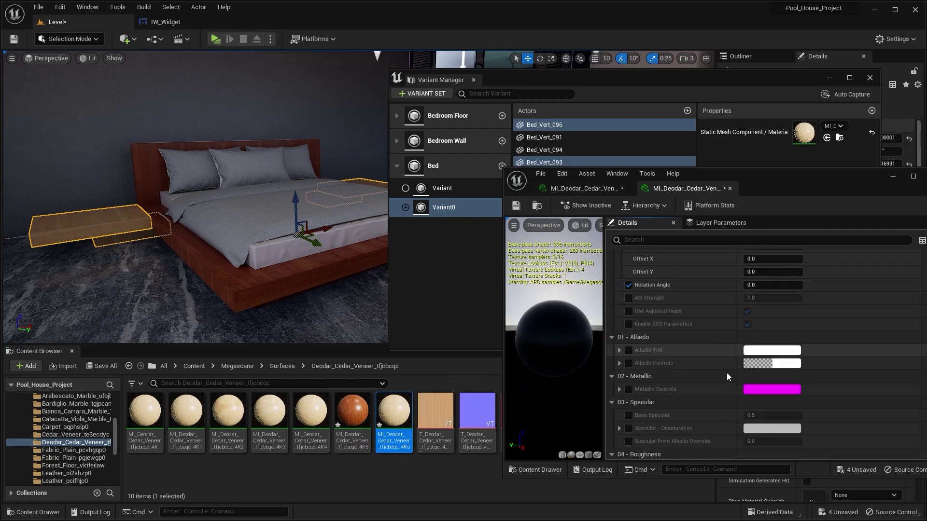
{"action": "left_click", "coordinate": [629, 364]}
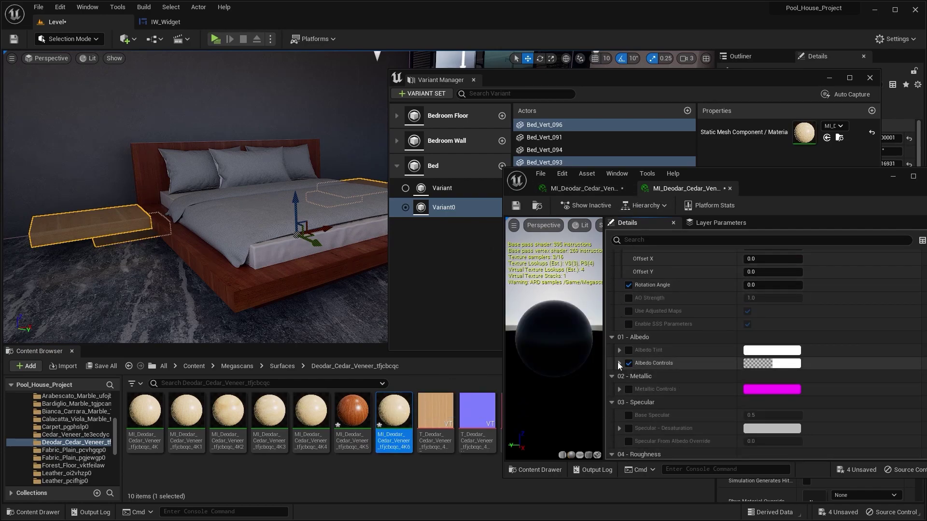
{"action": "left_click", "coordinate": [618, 363]}
{"action": "type", "text": "2.707147"}
{"action": "key", "text": "Return"}
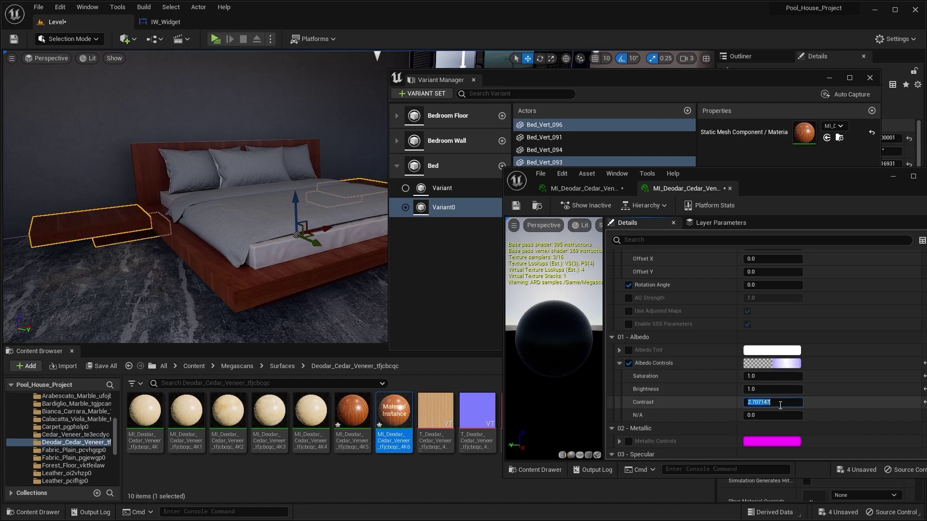
{"action": "right_click_drag", "start_coordinate": [178, 306], "coordinate": [216, 278]}
{"action": "key", "text": "Escape"}
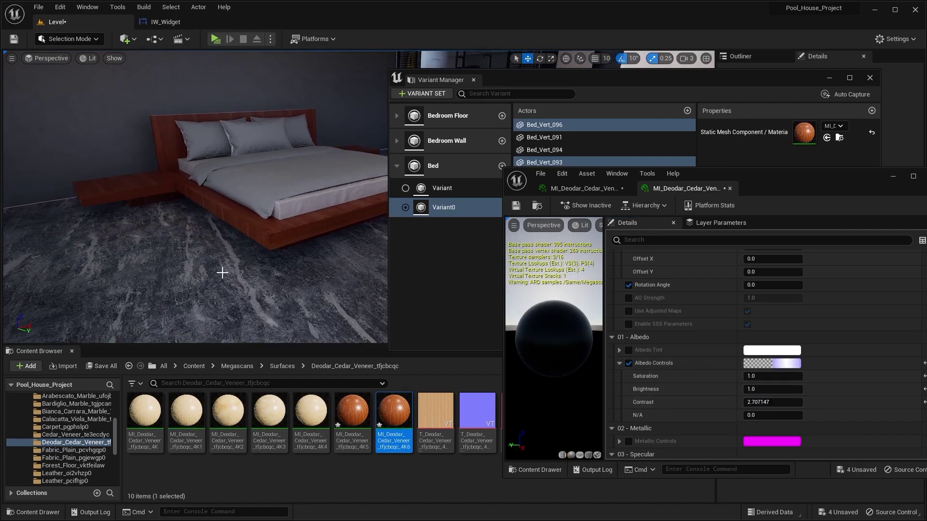
{"action": "left_click_drag", "start_coordinate": [829, 184], "coordinate": [668, 207]}
{"action": "left_click", "coordinate": [771, 203]}
- Switch the Bed set to Variant and back to Variant0 to compare the two wood finishes around the bed
{"action": "right_click_drag", "start_coordinate": [235, 190], "coordinate": [290, 174]}
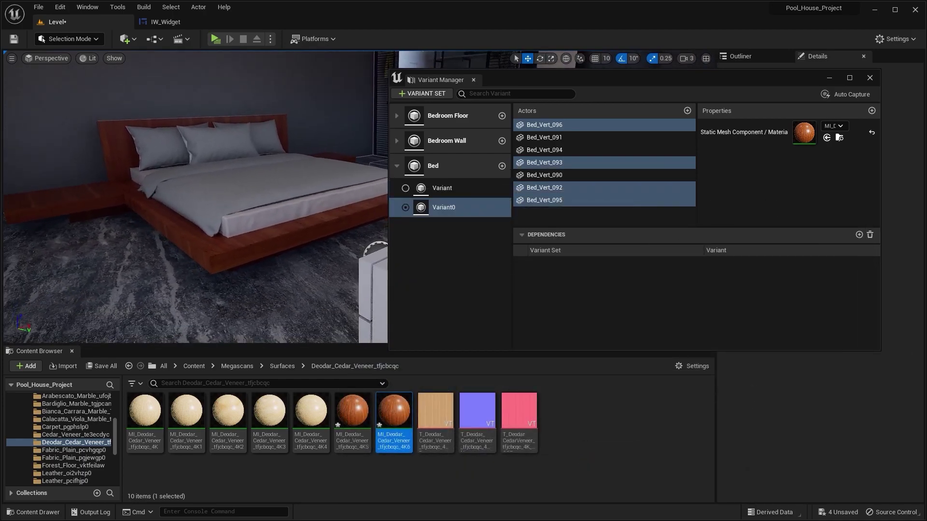
{"action": "left_click", "coordinate": [406, 188]}
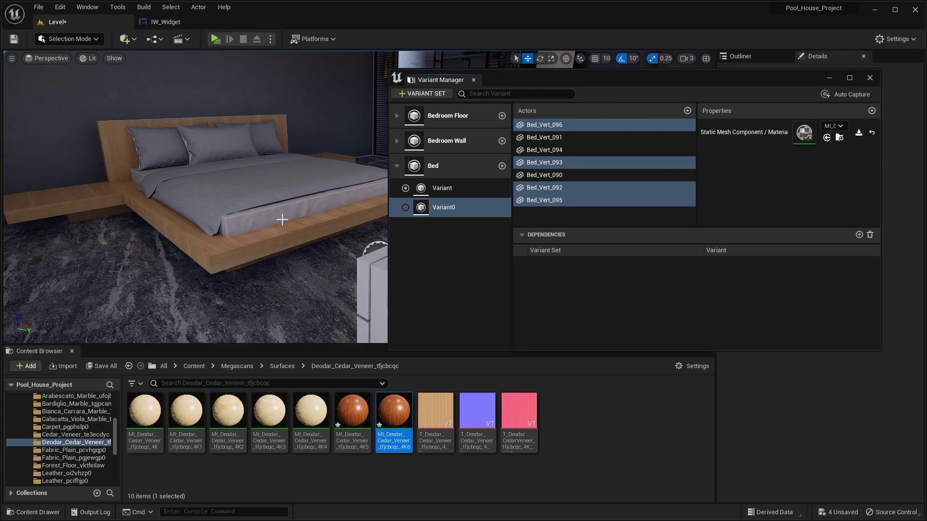
{"action": "right_click_drag", "start_coordinate": [290, 203], "coordinate": [226, 208]}
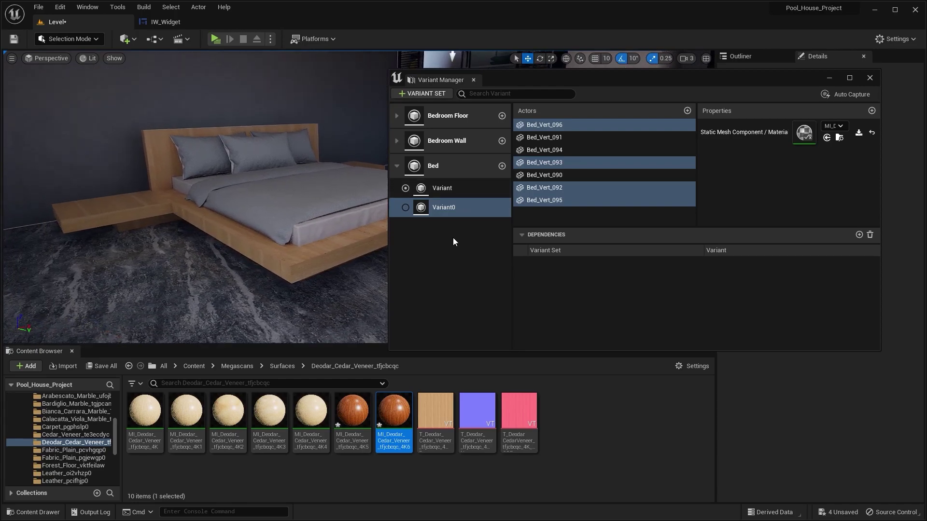
{"action": "left_click", "coordinate": [405, 207]}
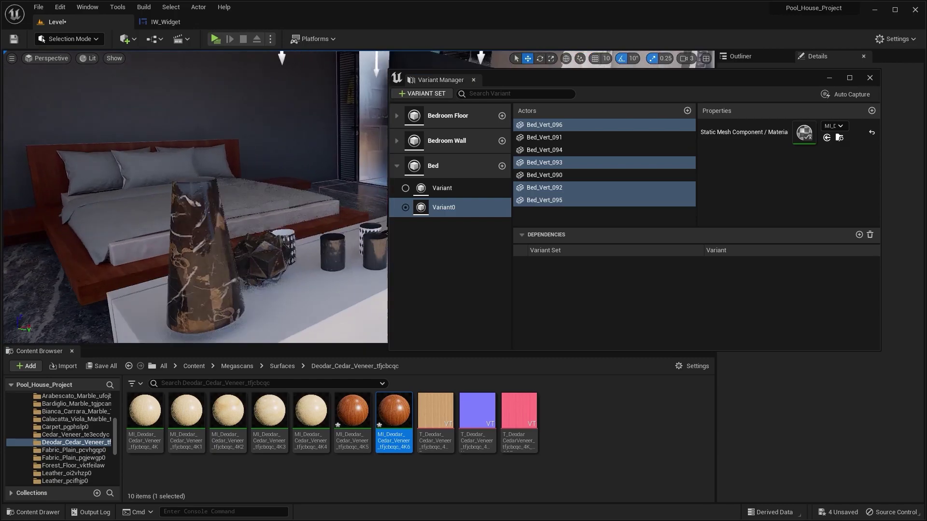
{"action": "right_click_drag", "start_coordinate": [226, 207], "coordinate": [160, 207]}
{"action": "right_click_drag", "start_coordinate": [300, 202], "coordinate": [290, 217]}
{"action": "key", "text": "d"}
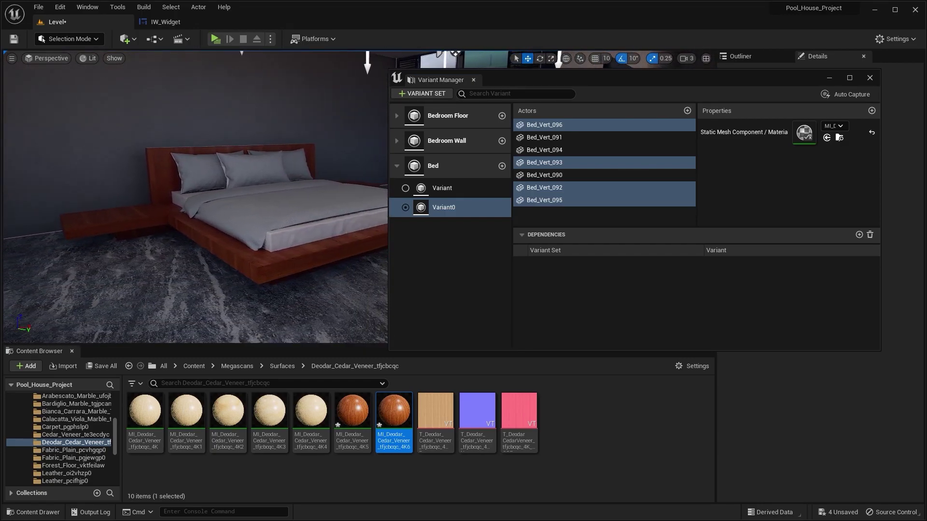
- Duplicate IW_Widget's three Bedroom Wall Switch on Variant by Name nodes with their variant sets variable, placing the copies beside the originals
{"action": "left_click", "coordinate": [164, 21]}
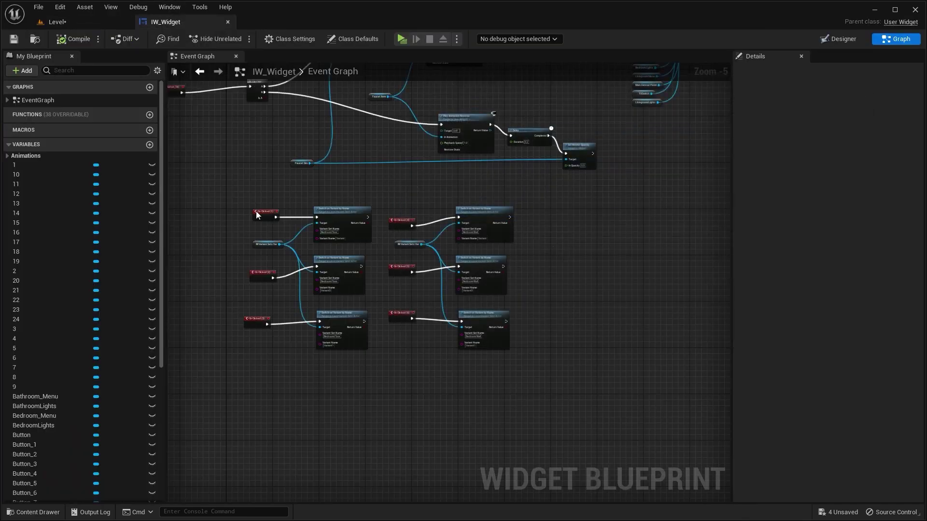
{"action": "scroll", "coordinate": [559, 248], "scroll_direction": "up", "scroll_amount": 2}
{"action": "left_click_drag", "start_coordinate": [510, 191], "coordinate": [361, 390]}
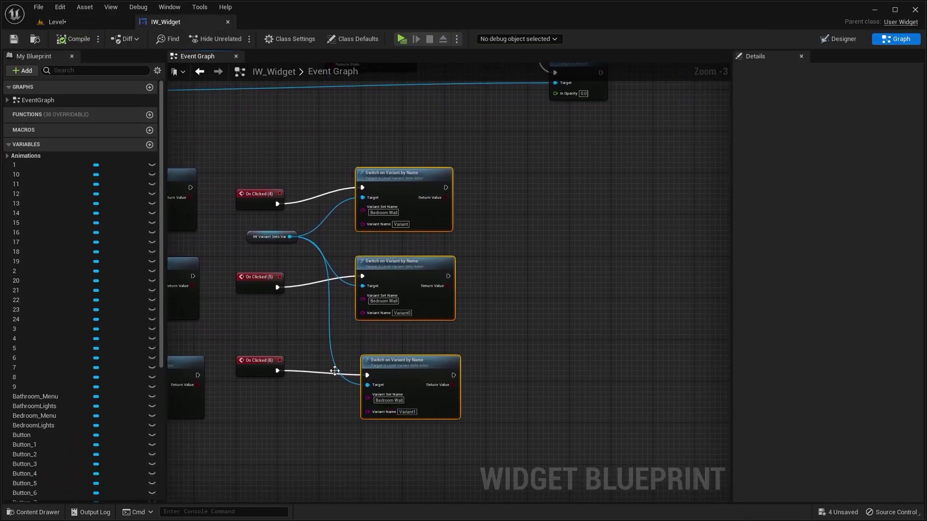
{"action": "left_click_drag", "start_coordinate": [274, 238], "coordinate": [276, 241], "text": "shift"}
{"action": "key", "text": "ctrl+d"}
{"action": "scroll", "coordinate": [447, 259], "scroll_direction": "down", "scroll_amount": 1}
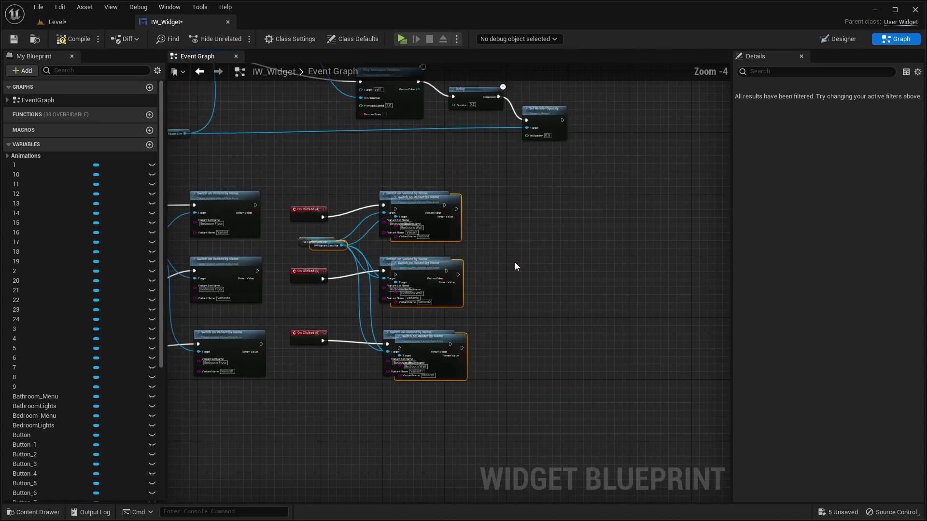
{"action": "right_click_drag", "start_coordinate": [514, 262], "coordinate": [471, 261]}
{"action": "left_click_drag", "start_coordinate": [409, 229], "coordinate": [558, 224]}
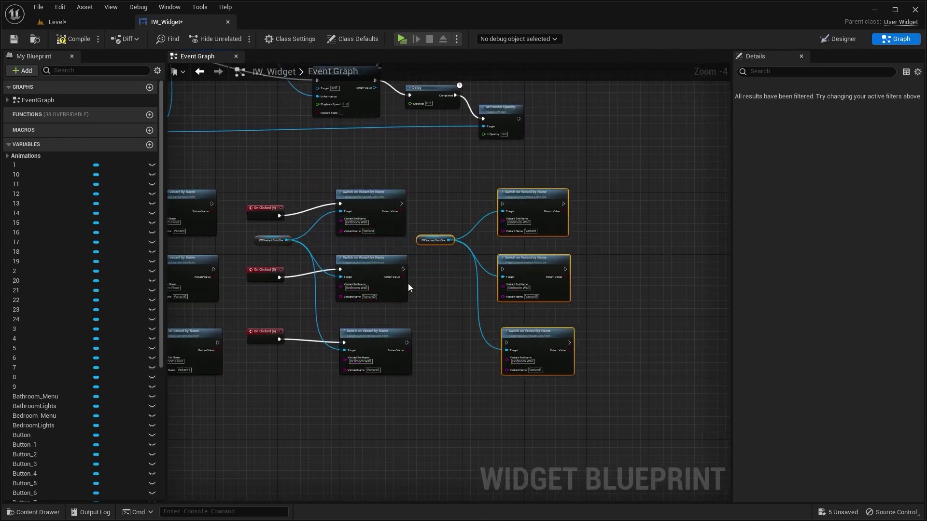
{"action": "scroll", "coordinate": [422, 280], "scroll_direction": "up", "scroll_amount": 3}
{"action": "scroll", "coordinate": [654, 273], "scroll_direction": "down", "scroll_amount": 4}
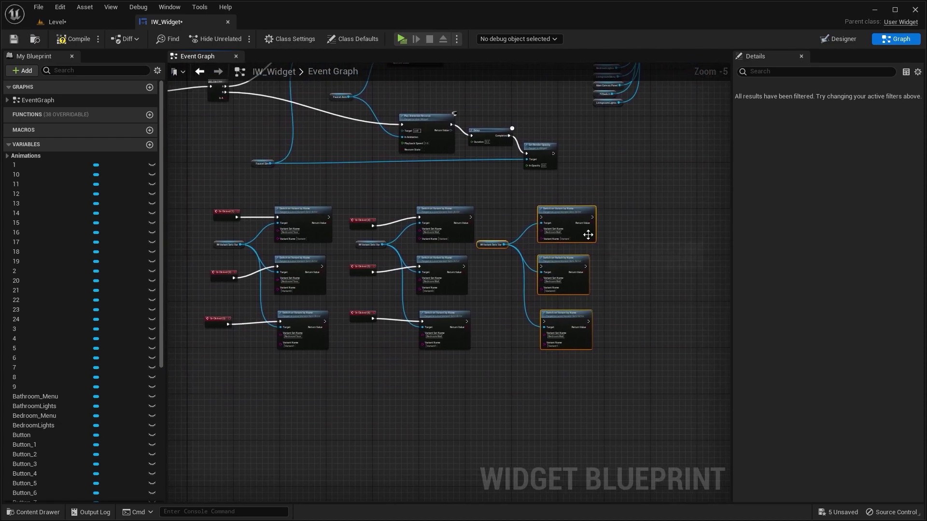
{"action": "left_click", "coordinate": [487, 291]}
- Set In Opacity to 1 on the Event Pre Construct's Set Render Opacity node and compile the widget in the Designer
{"action": "scroll", "coordinate": [488, 291], "scroll_direction": "up", "scroll_amount": 1}
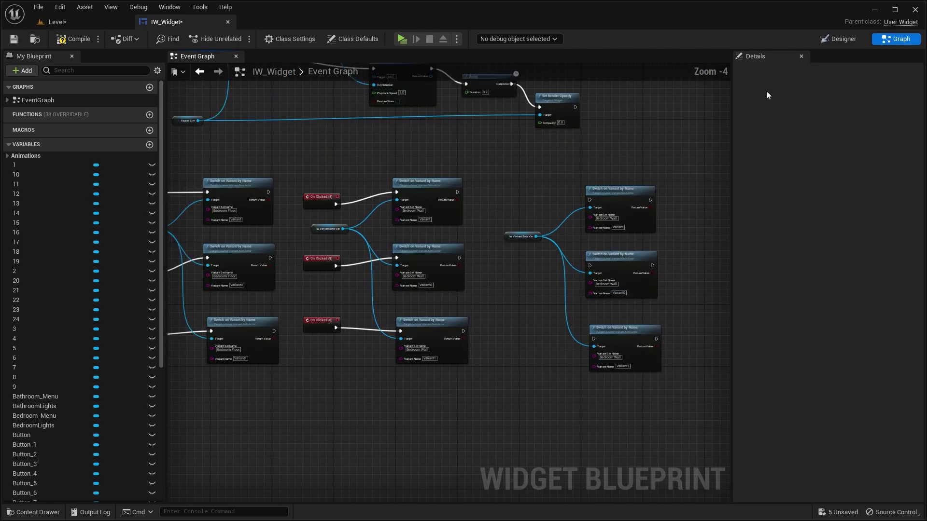
{"action": "left_click", "coordinate": [831, 39]}
{"action": "left_click", "coordinate": [896, 39]}
{"action": "right_click_drag", "start_coordinate": [583, 112], "coordinate": [503, 247]}
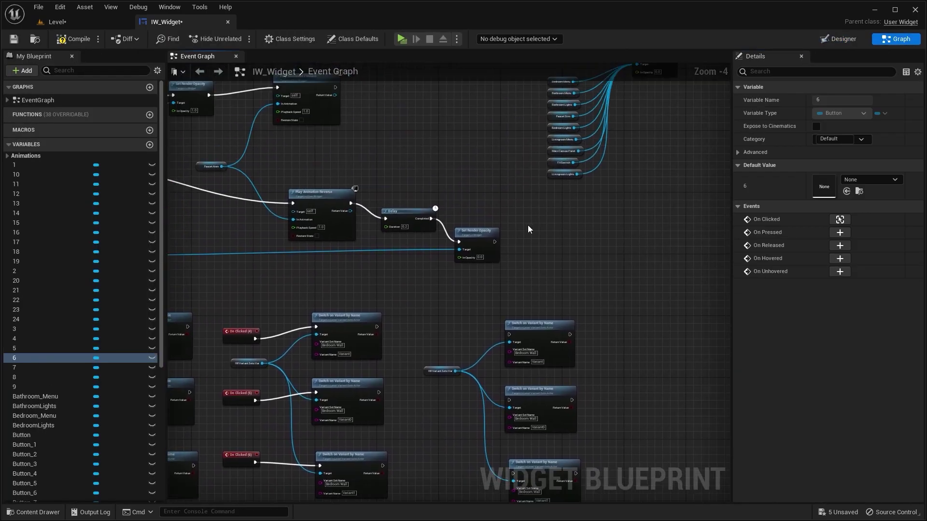
{"action": "right_click_drag", "start_coordinate": [676, 126], "coordinate": [508, 247]}
{"action": "right_click_drag", "start_coordinate": [532, 179], "coordinate": [477, 255]}
{"action": "scroll", "coordinate": [419, 266], "scroll_direction": "up", "scroll_amount": 4}
{"action": "left_click", "coordinate": [456, 271]}
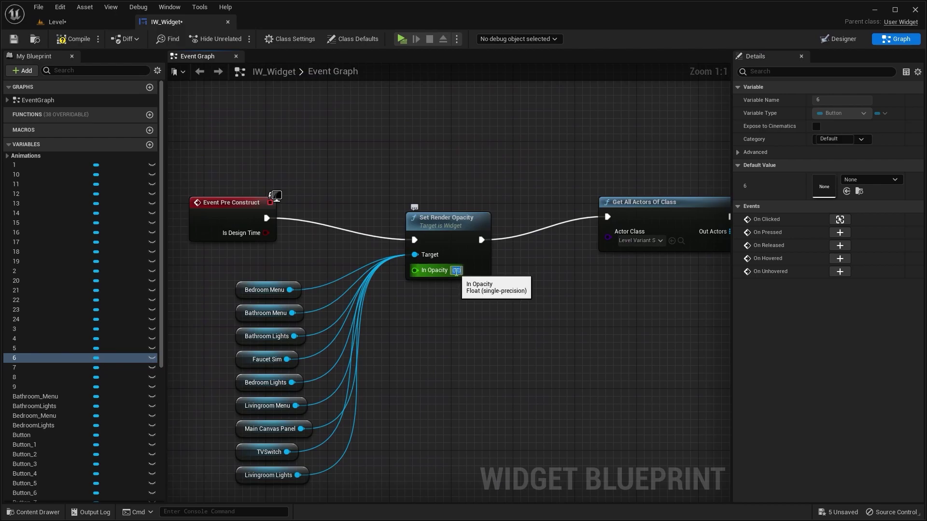
{"action": "type", "text": "1"}
{"action": "key", "text": "Return"}
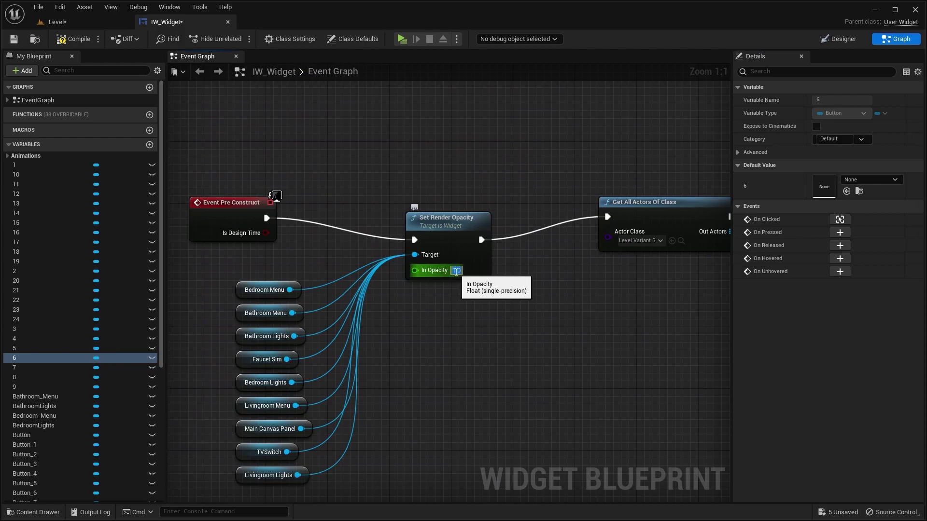
{"action": "left_click", "coordinate": [821, 42]}
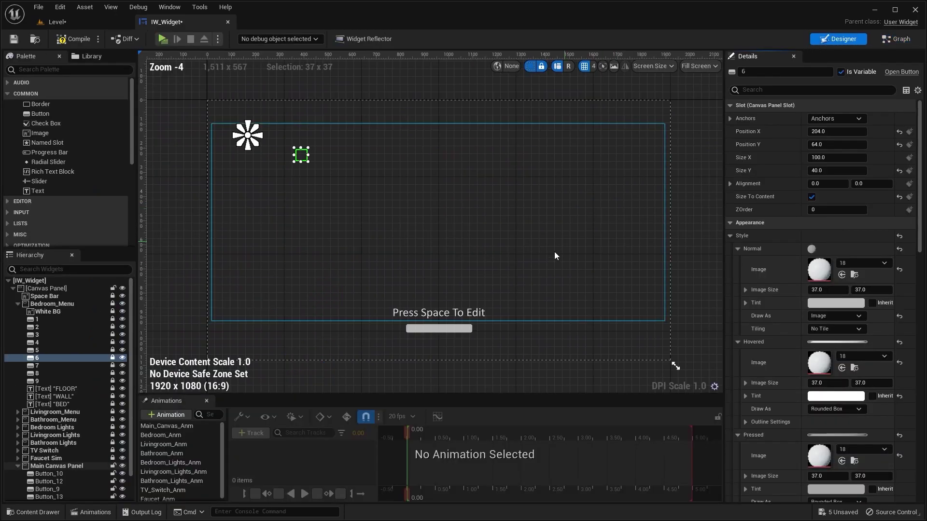
{"action": "left_click", "coordinate": [73, 39]}
- Identify the Bedroom_Menu's BED buttons by selecting buttons 7 to 9 in the widget layout
{"action": "scroll", "coordinate": [269, 135], "scroll_direction": "up", "scroll_amount": 3}
{"action": "right_click_drag", "start_coordinate": [268, 135], "coordinate": [420, 71]}
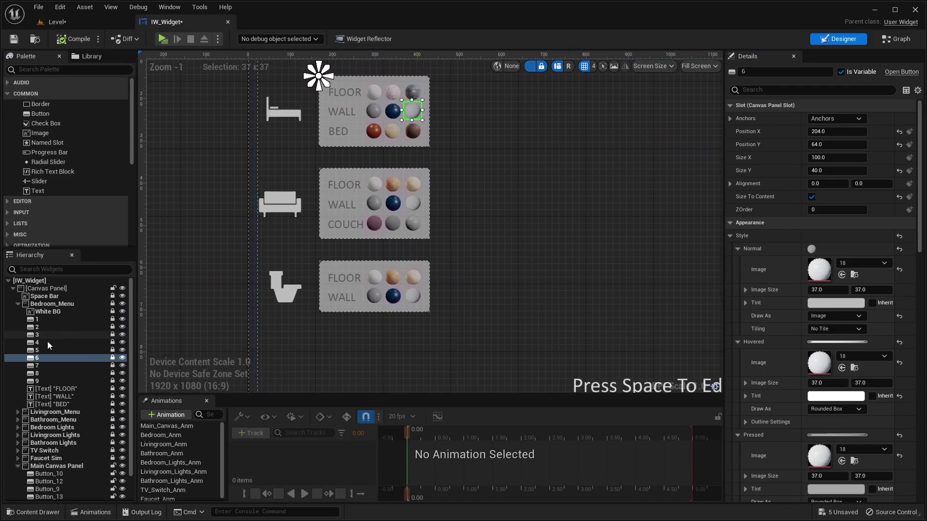
{"action": "left_click", "coordinate": [43, 366]}
{"action": "left_click", "coordinate": [43, 381], "text": "shift"}
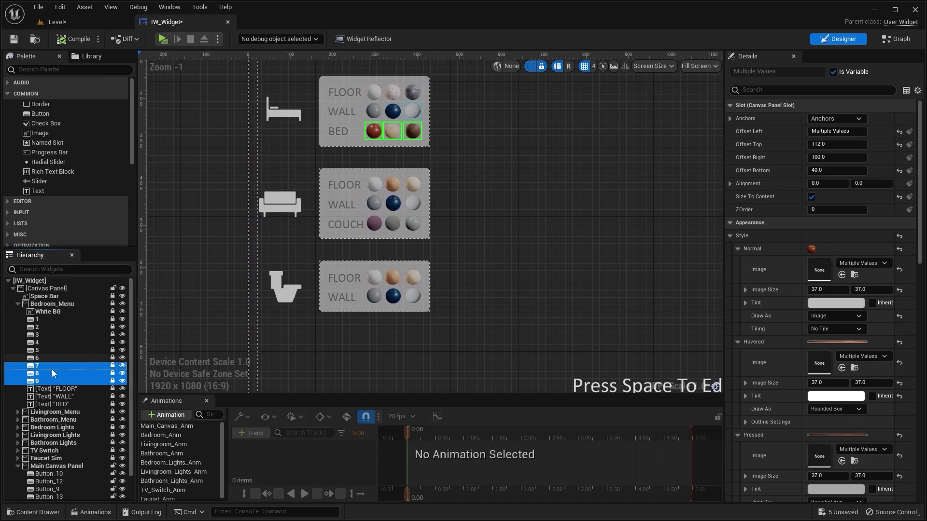
- Add On Clicked events for bed buttons 7, 8 and 9 to IW_Widget's event graph
{"action": "left_click", "coordinate": [892, 39]}
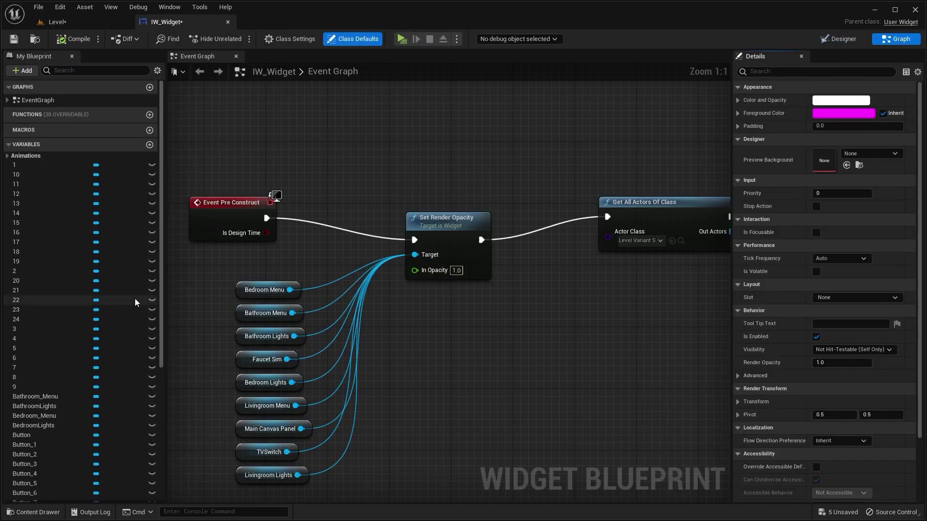
{"action": "scroll", "coordinate": [21, 228], "scroll_direction": "down", "scroll_amount": 3}
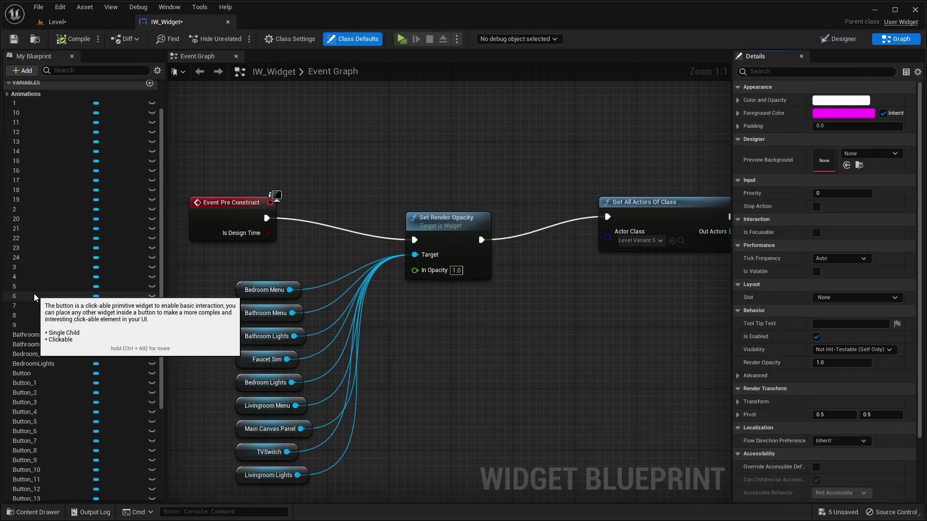
{"action": "left_click", "coordinate": [28, 304]}
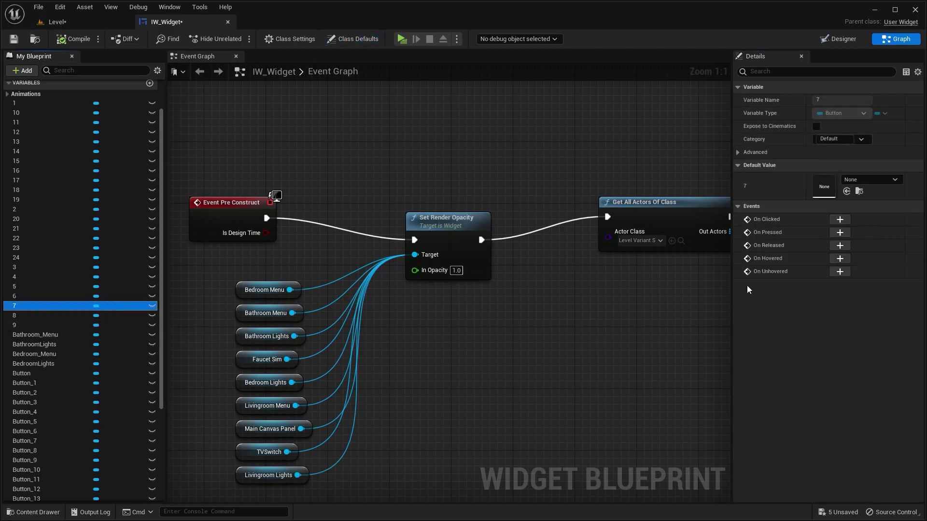
{"action": "left_click", "coordinate": [840, 219]}
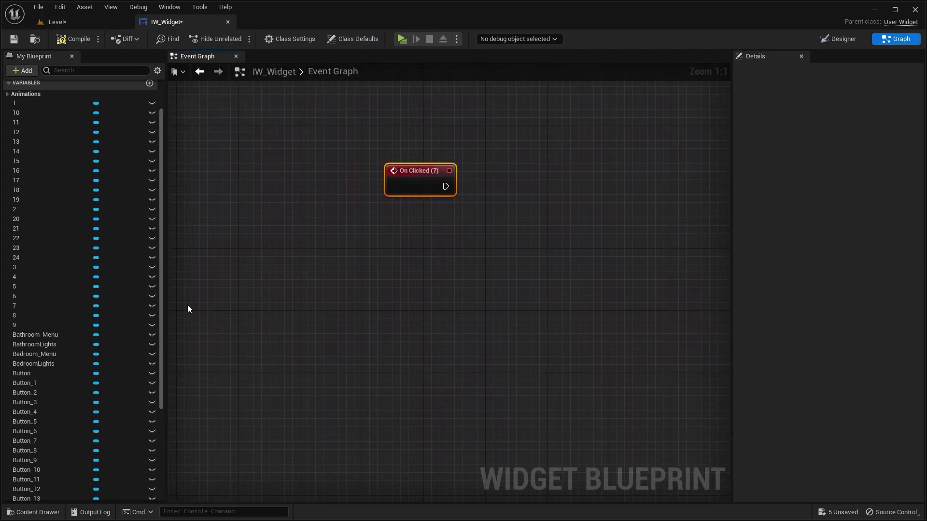
{"action": "left_click", "coordinate": [19, 316]}
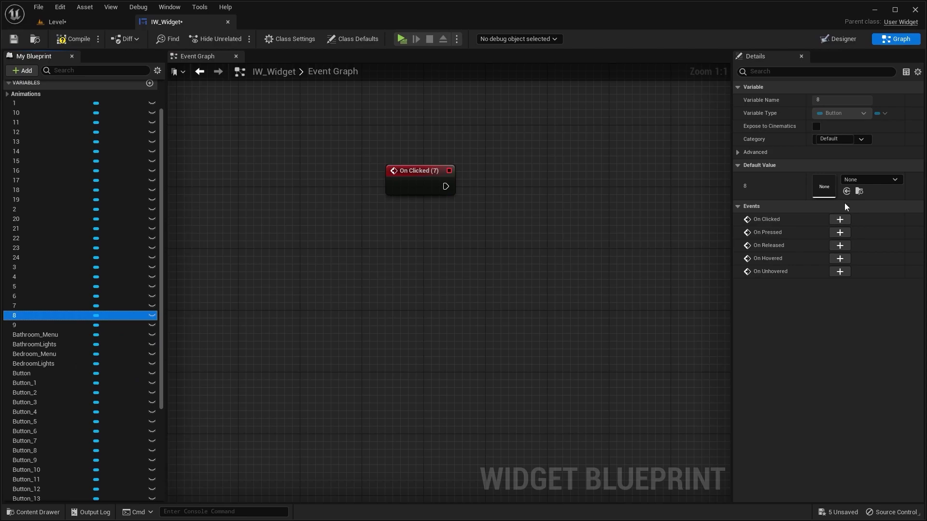
{"action": "left_click", "coordinate": [839, 220]}
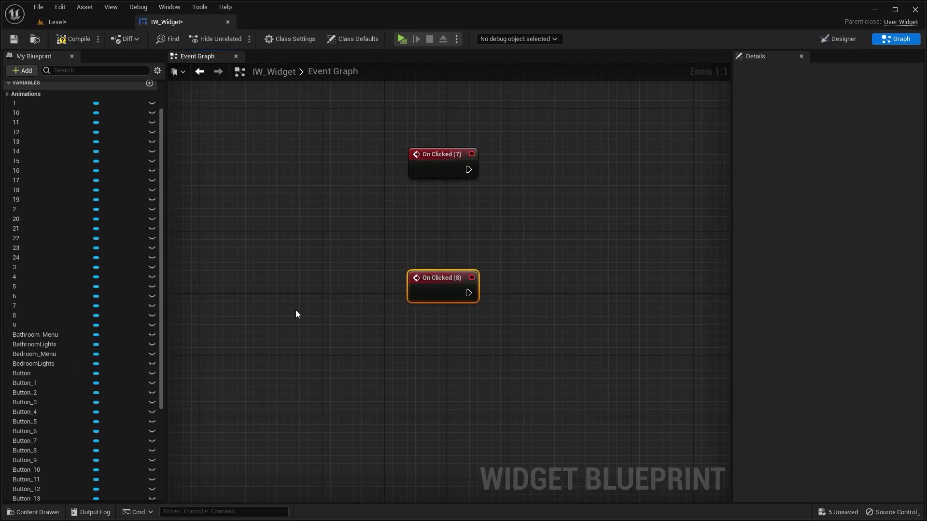
{"action": "left_click", "coordinate": [42, 324]}
{"action": "left_click", "coordinate": [839, 219]}
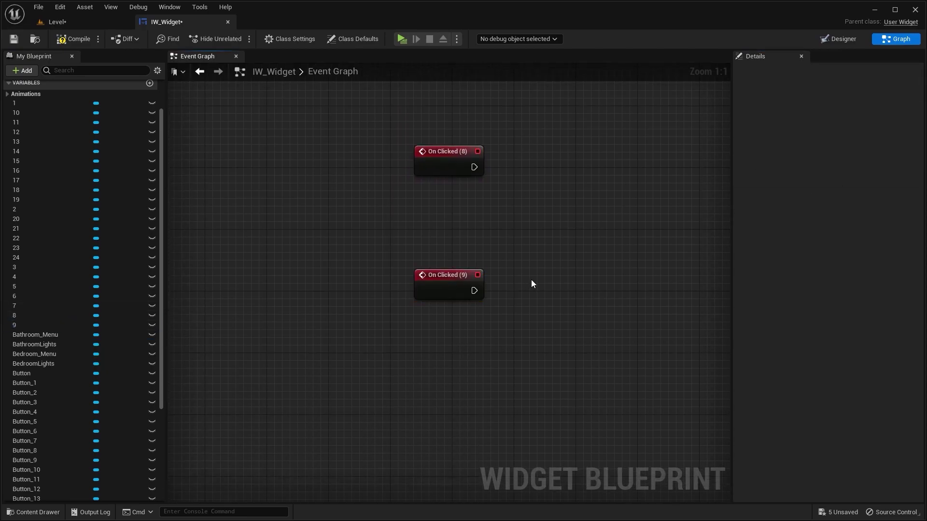
- Move the three new On Clicked events beside the third group of Switch on Variant by Name nodes
{"action": "scroll", "coordinate": [531, 280], "scroll_direction": "down", "scroll_amount": 4}
{"action": "right_click_drag", "start_coordinate": [559, 142], "coordinate": [498, 216]}
{"action": "scroll", "coordinate": [390, 346], "scroll_direction": "down", "scroll_amount": 3}
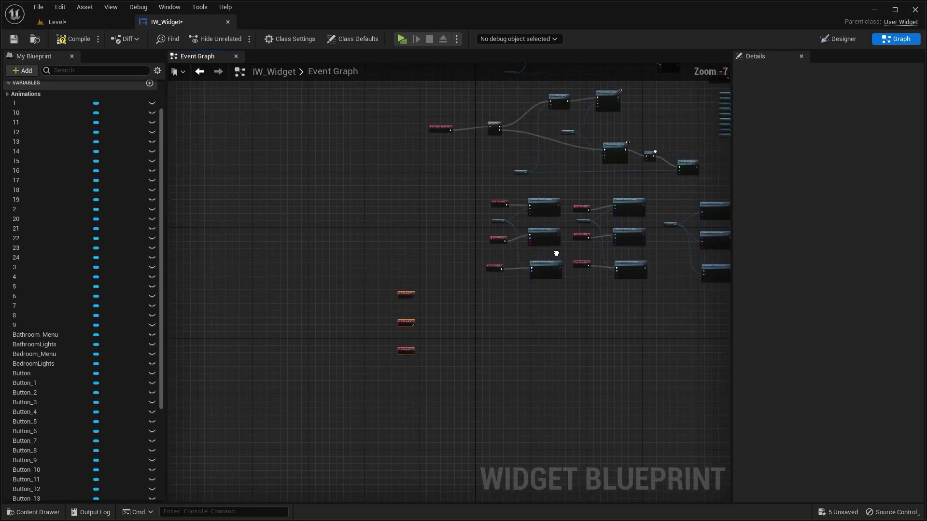
{"action": "right_click_drag", "start_coordinate": [487, 277], "coordinate": [382, 308]}
{"action": "left_click", "coordinate": [301, 323]}
{"action": "left_click_drag", "start_coordinate": [320, 309], "coordinate": [275, 415]}
{"action": "left_click_drag", "start_coordinate": [310, 325], "coordinate": [581, 227]}
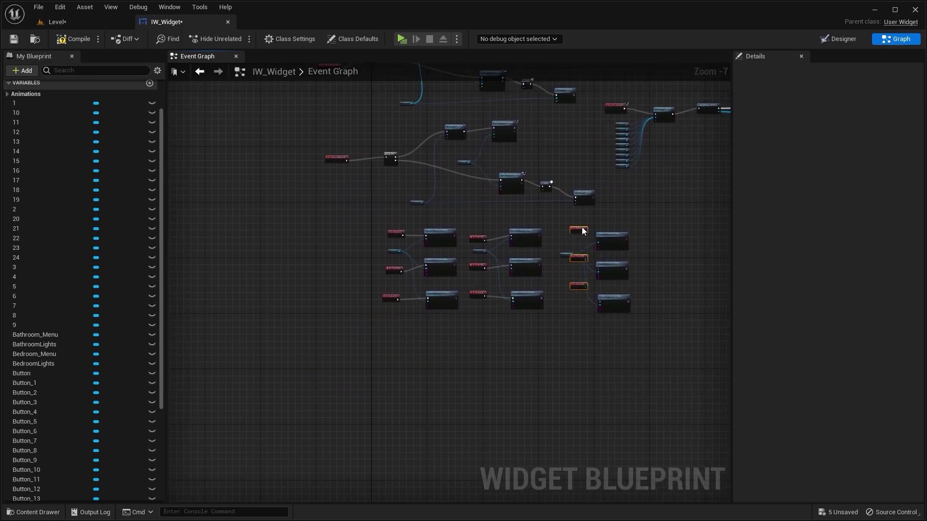
- Connect On Clicked (7), (8) and (9) to the Variant, Variant0 and Variant1 switch nodes respectively, aligning On Clicked (9) with its node
{"action": "scroll", "coordinate": [589, 248], "scroll_direction": "up", "scroll_amount": 1}
{"action": "scroll", "coordinate": [585, 252], "scroll_direction": "up", "scroll_amount": 5}
{"action": "right_click_drag", "start_coordinate": [612, 237], "coordinate": [504, 239]}
{"action": "scroll", "coordinate": [562, 240], "scroll_direction": "up", "scroll_amount": 1}
{"action": "left_click_drag", "start_coordinate": [408, 207], "coordinate": [514, 197]}
{"action": "left_click", "coordinate": [496, 352]}
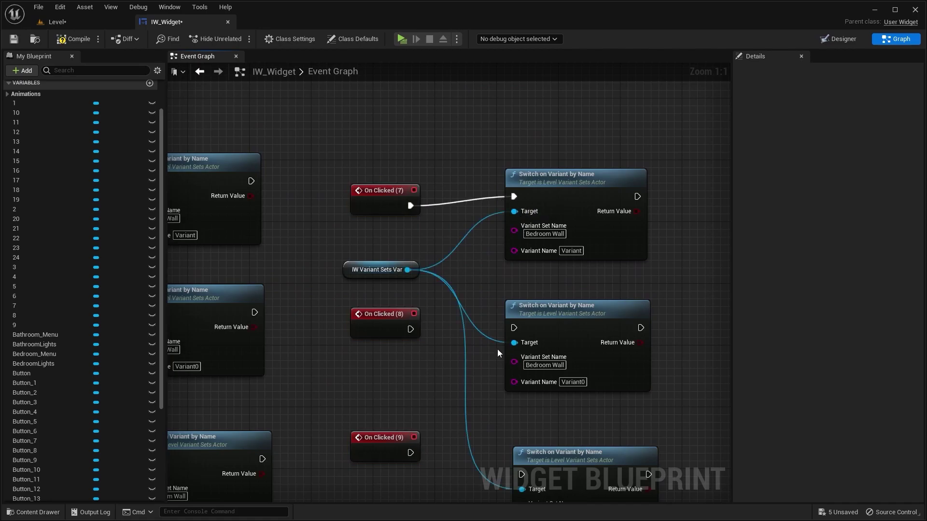
{"action": "right_click_drag", "start_coordinate": [496, 351], "coordinate": [454, 263]}
{"action": "left_click_drag", "start_coordinate": [369, 240], "coordinate": [371, 213]}
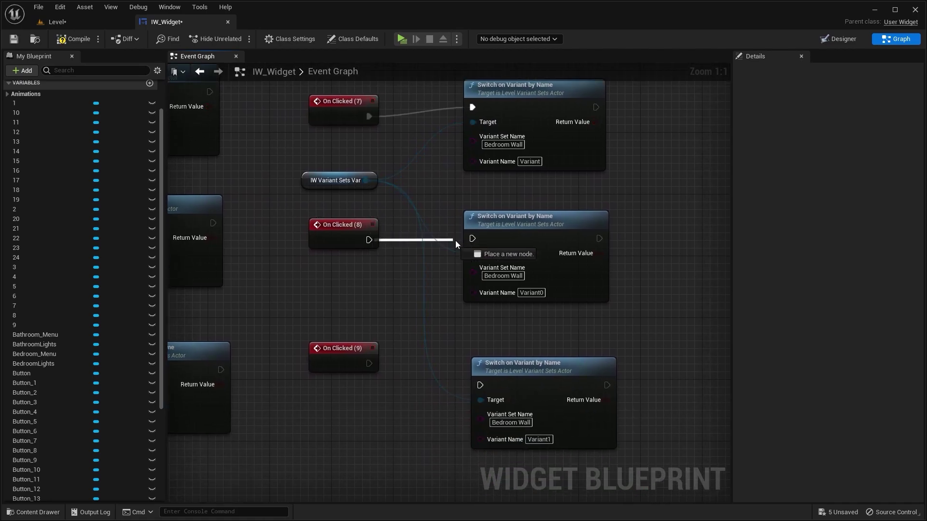
{"action": "left_click_drag", "start_coordinate": [479, 238], "coordinate": [473, 238]}
{"action": "right_click_drag", "start_coordinate": [373, 355], "coordinate": [351, 314]}
{"action": "left_click_drag", "start_coordinate": [347, 323], "coordinate": [458, 345]}
{"action": "left_click_drag", "start_coordinate": [314, 310], "coordinate": [314, 334]}
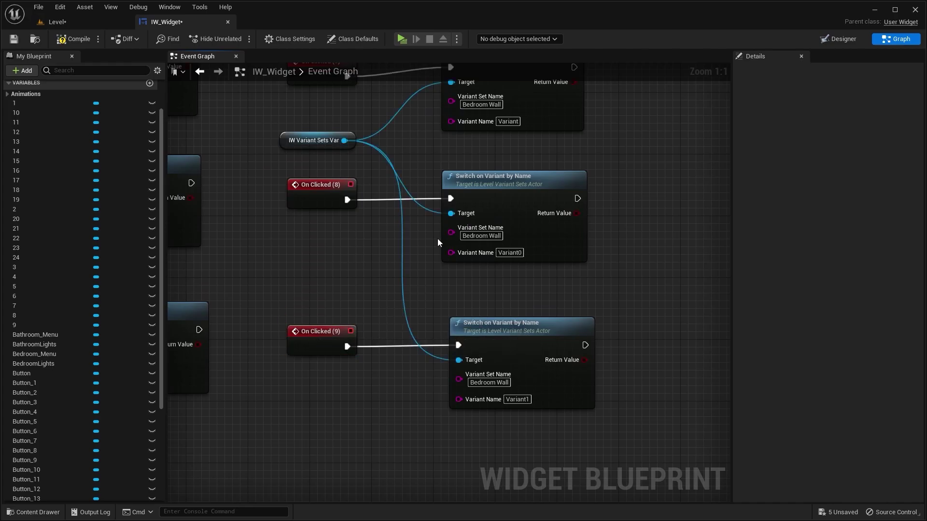
- Copy the Bed variant set's name from the Variant Manager into Variant Set Name of On Clicked (7)'s switch node
{"action": "scroll", "coordinate": [434, 241], "scroll_direction": "down", "scroll_amount": 5}
{"action": "scroll", "coordinate": [420, 232], "scroll_direction": "up", "scroll_amount": 4}
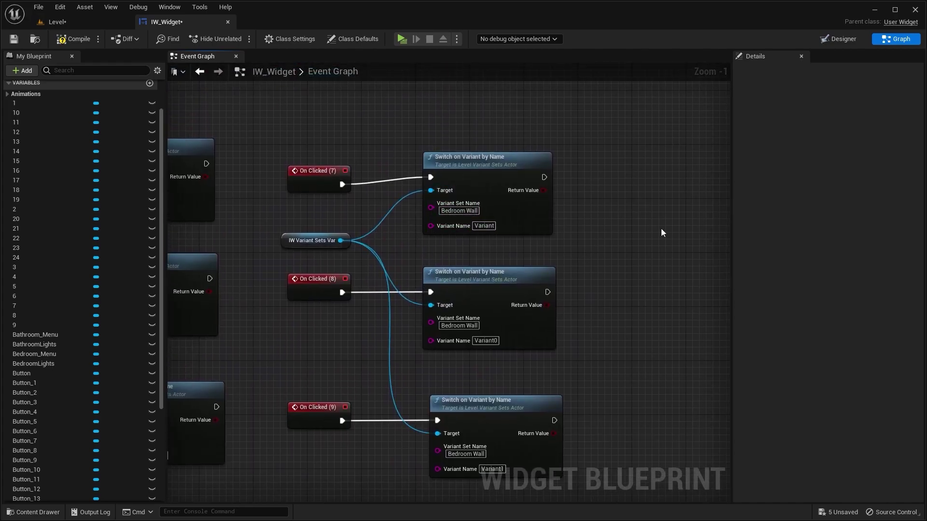
{"action": "left_click", "coordinate": [94, 24]}
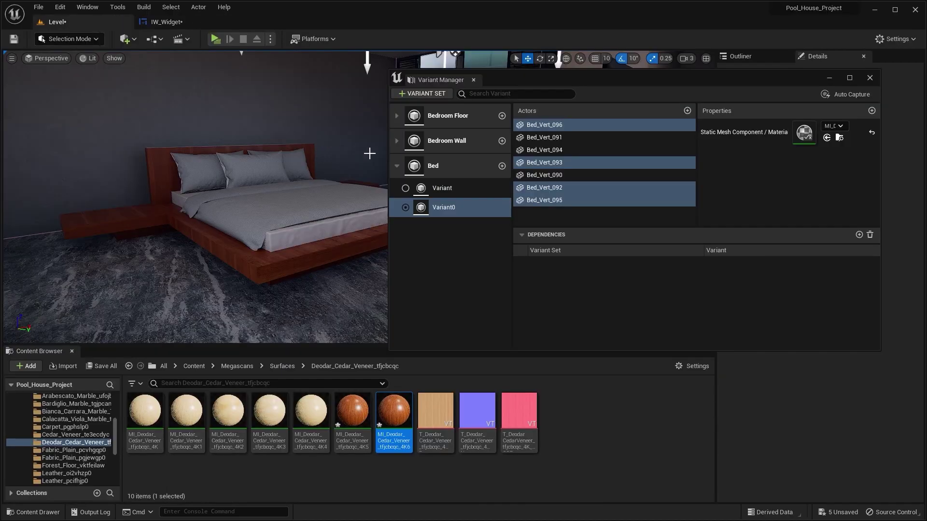
{"action": "double_click", "coordinate": [454, 169]}
{"action": "key", "text": "ctrl+c"}
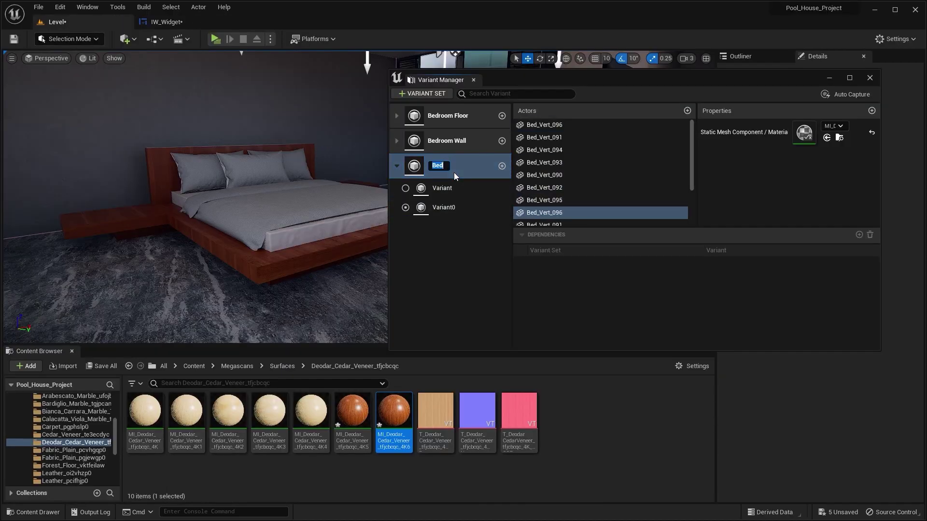
{"action": "left_click", "coordinate": [166, 21]}
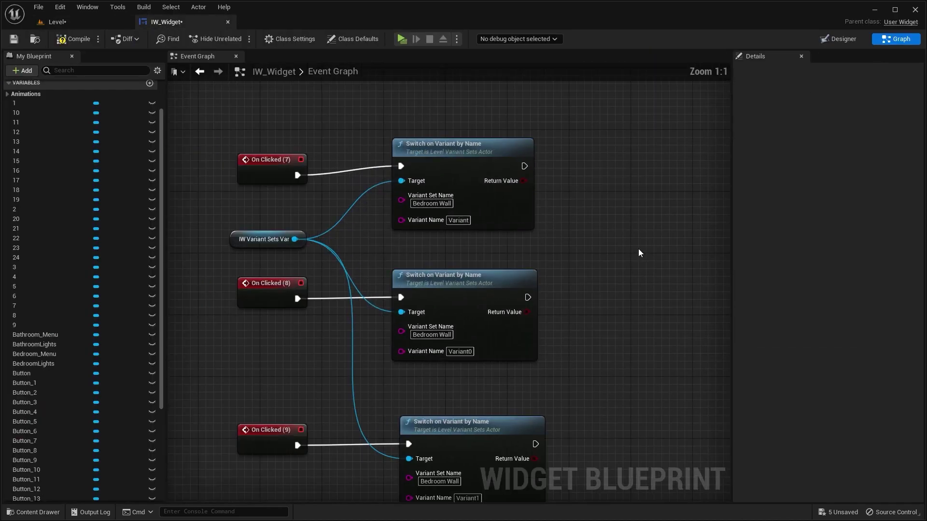
{"action": "left_click", "coordinate": [431, 203]}
{"action": "key", "text": "ctrl+v"}
- Set Variant Set Name to Bed on the switch nodes of On Clicked (8) and On Clicked (9)
{"action": "right_click_drag", "start_coordinate": [617, 277], "coordinate": [606, 206]}
{"action": "left_click", "coordinate": [438, 268]}
{"action": "type", "text": "Bed"}
{"action": "key", "text": "Return"}
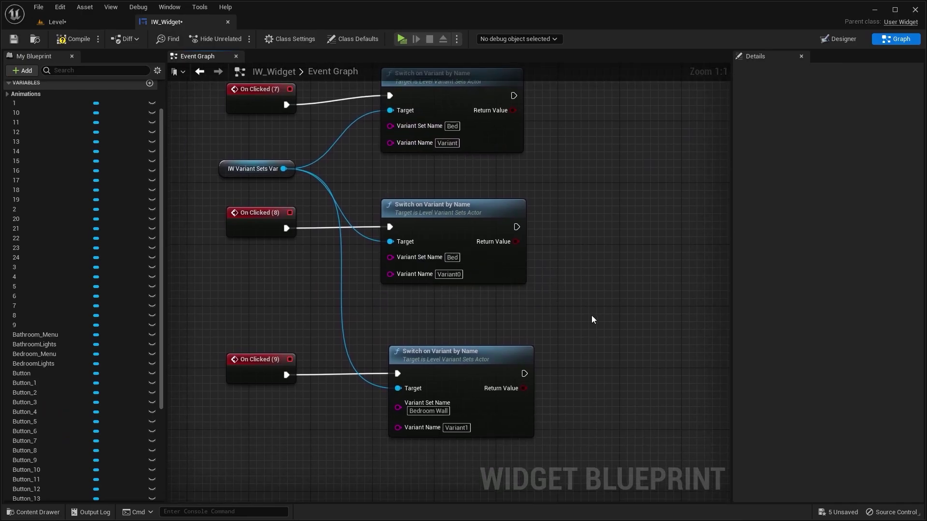
{"action": "right_click_drag", "start_coordinate": [592, 315], "coordinate": [586, 244]}
{"action": "left_click", "coordinate": [435, 341]}
{"action": "type", "text": "Bed"}
{"action": "key", "text": "Return"}
{"action": "scroll", "coordinate": [575, 243], "scroll_direction": "down", "scroll_amount": 4}
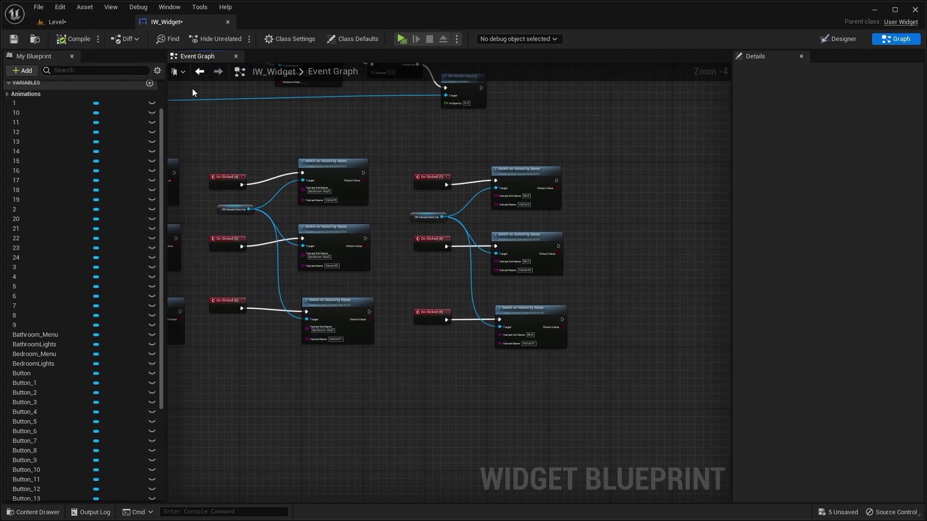
- Play the level briefly to check which widget menus show at startup, and exit the preview
{"action": "left_click", "coordinate": [85, 24]}
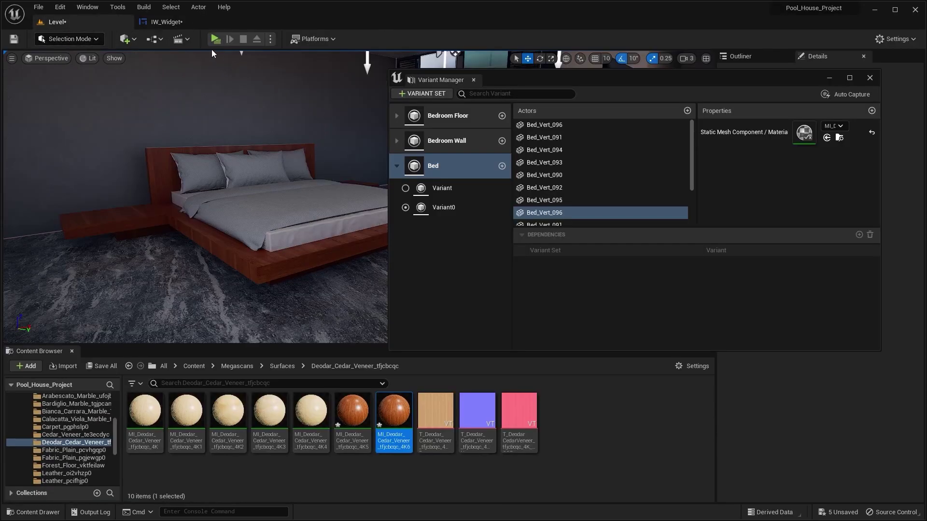
{"action": "left_click", "coordinate": [215, 39]}
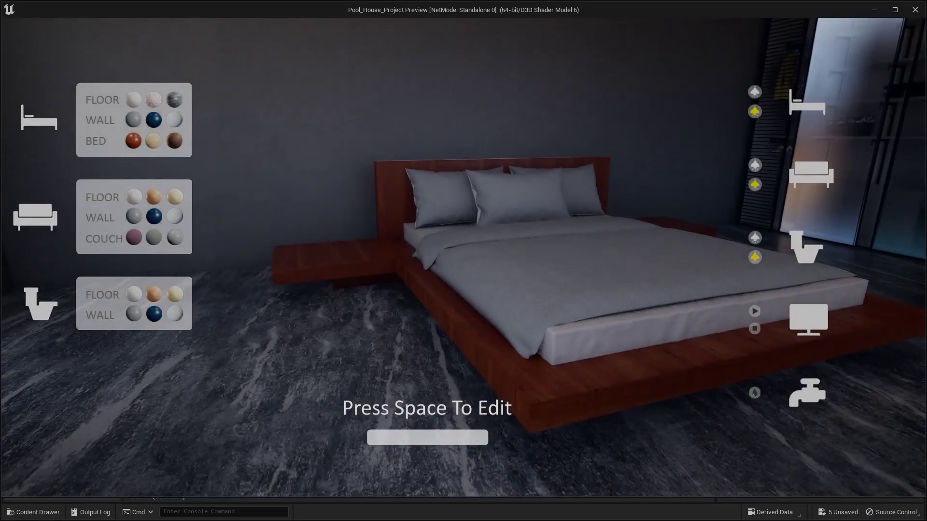
{"action": "key", "text": "Escape"}
- Set In Opacity to 0 on the Event Pre Construct's Set Render Opacity node
{"action": "left_click", "coordinate": [182, 22]}
{"action": "scroll", "coordinate": [483, 184], "scroll_direction": "up", "scroll_amount": 4}
{"action": "right_click_drag", "start_coordinate": [570, 126], "coordinate": [465, 317]}
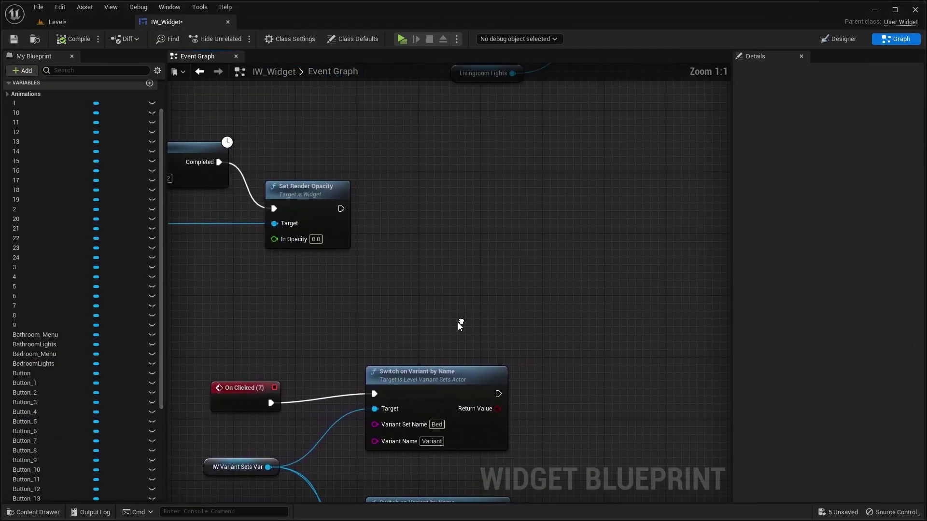
{"action": "scroll", "coordinate": [502, 260], "scroll_direction": "down", "scroll_amount": 4}
{"action": "right_click_drag", "start_coordinate": [601, 65], "coordinate": [494, 173]}
{"action": "scroll", "coordinate": [495, 178], "scroll_direction": "up", "scroll_amount": 4}
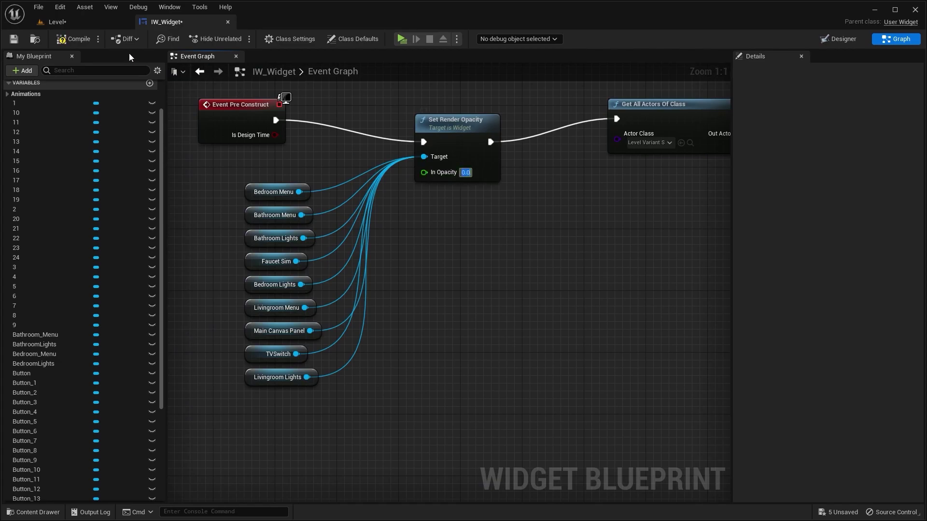
- Play the level, open the bedroom menu and test the red and light wood BED buttons, then exit the preview
{"action": "left_click", "coordinate": [55, 22]}
{"action": "left_click", "coordinate": [216, 38]}
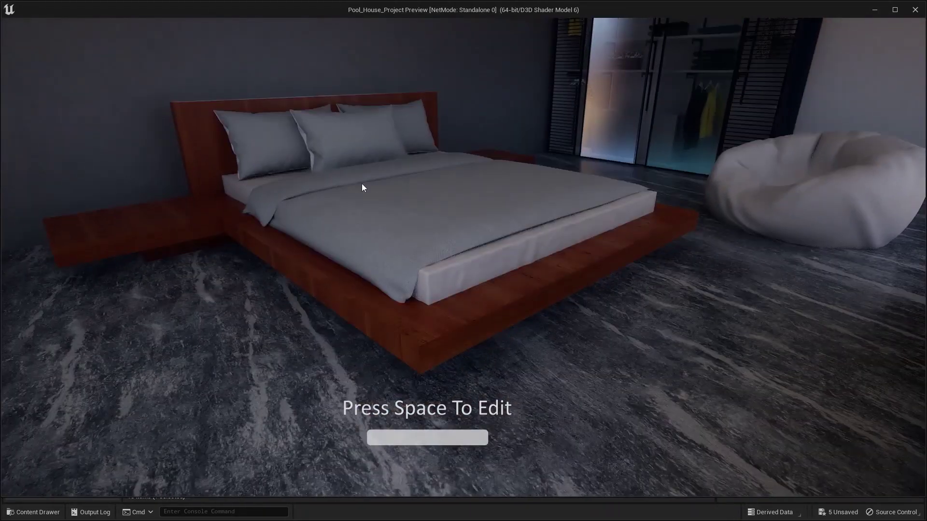
{"action": "left_click", "coordinate": [53, 125]}
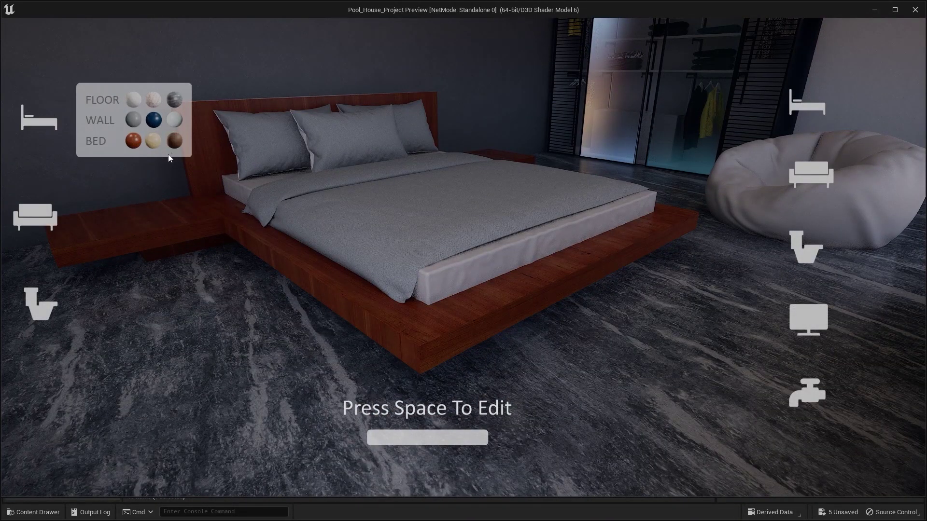
{"action": "left_click", "coordinate": [138, 146]}
{"action": "left_click", "coordinate": [146, 143]}
{"action": "left_click", "coordinate": [149, 141]}
{"action": "left_click", "coordinate": [149, 141]}
{"action": "left_click", "coordinate": [149, 141]}
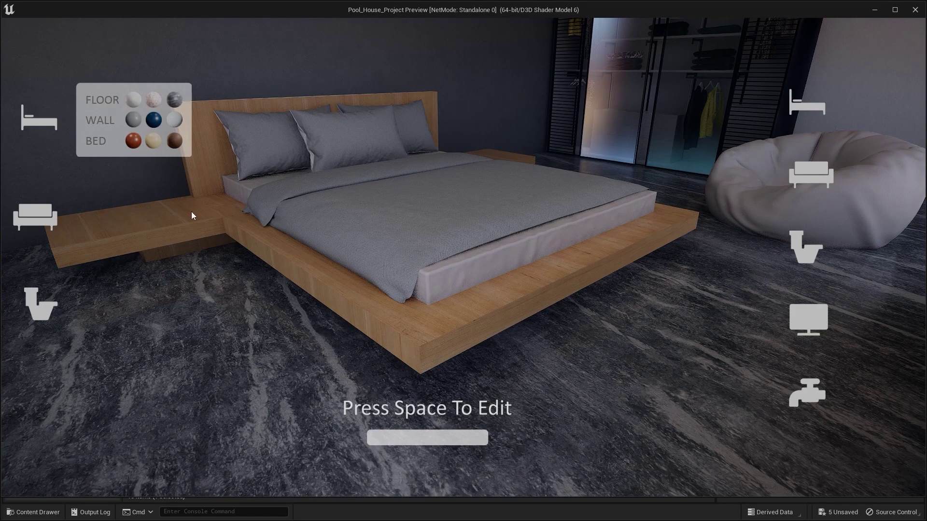
{"action": "key", "text": "Escape"}
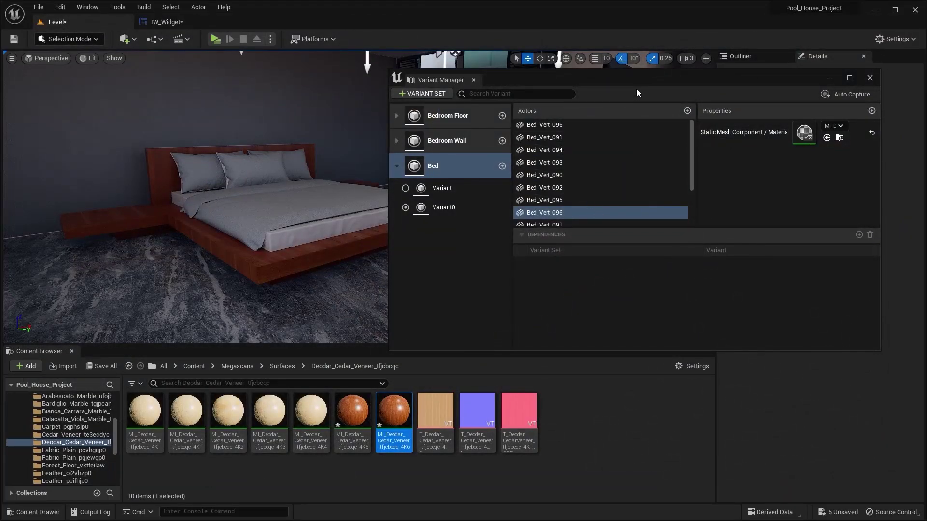
- Swap the bed button connections so On Clicked (7) triggers Variant0 and On Clicked (8) triggers Variant
{"action": "left_click", "coordinate": [183, 20]}
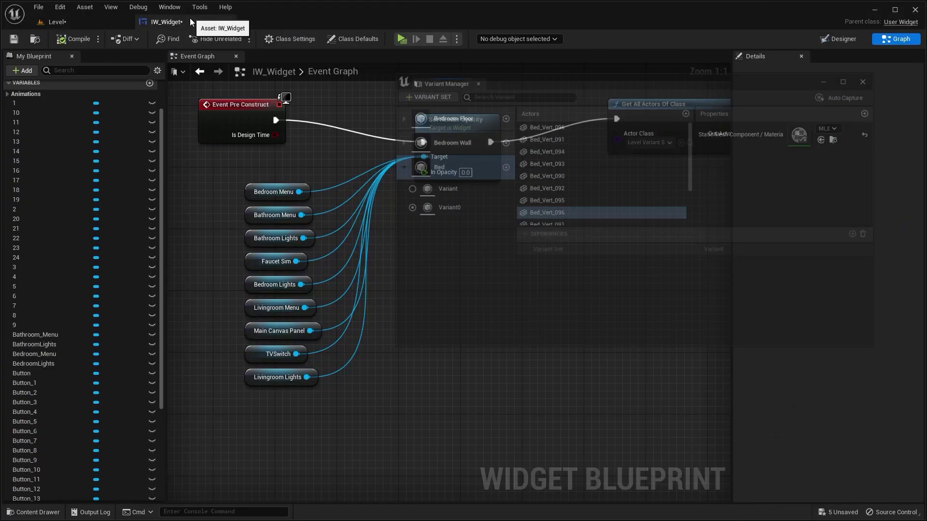
{"action": "scroll", "coordinate": [579, 207], "scroll_direction": "down", "scroll_amount": 9}
{"action": "scroll", "coordinate": [427, 216], "scroll_direction": "up", "scroll_amount": 9}
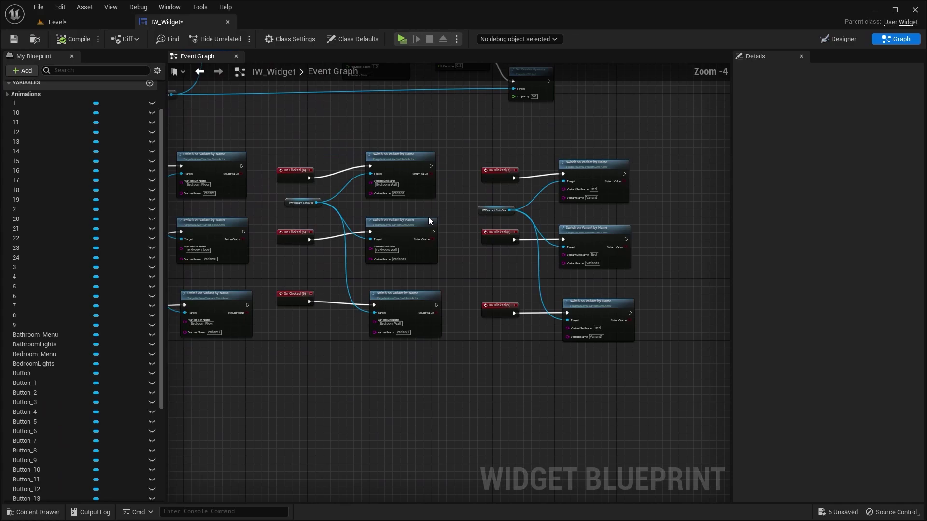
{"action": "left_click_drag", "start_coordinate": [433, 288], "coordinate": [537, 154]}
{"action": "left_click_drag", "start_coordinate": [436, 164], "coordinate": [539, 286]}
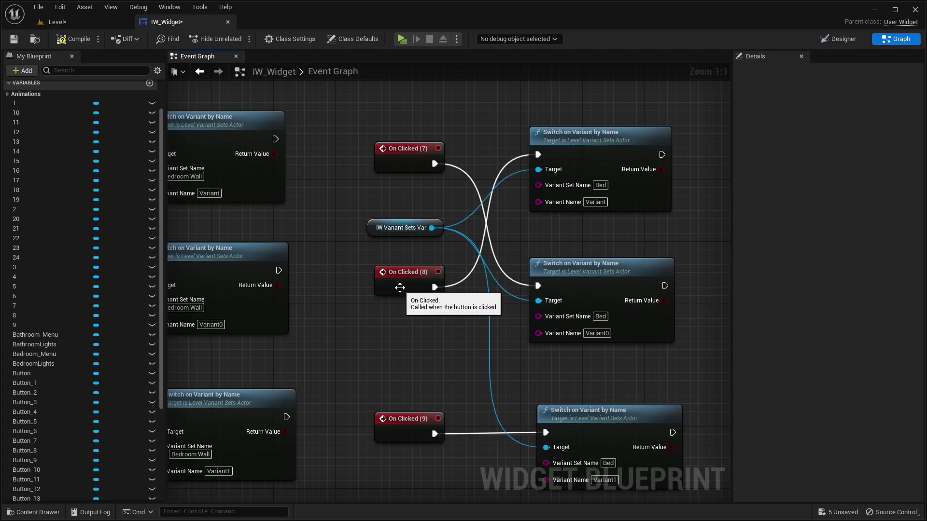
- Swap the positions of On Clicked (7) and On Clicked (8) so each event sits beside its connected switch node
{"action": "left_click_drag", "start_coordinate": [425, 150], "coordinate": [424, 343]}
{"action": "left_click_drag", "start_coordinate": [419, 275], "coordinate": [403, 141]}
{"action": "left_click_drag", "start_coordinate": [414, 352], "coordinate": [391, 290]}
{"action": "left_click", "coordinate": [392, 140]}
- Delete On Clicked (9) together with its Bed Variant1 switch node
{"action": "right_click_drag", "start_coordinate": [390, 389], "coordinate": [364, 300]}
{"action": "left_click_drag", "start_coordinate": [364, 300], "coordinate": [600, 374]}
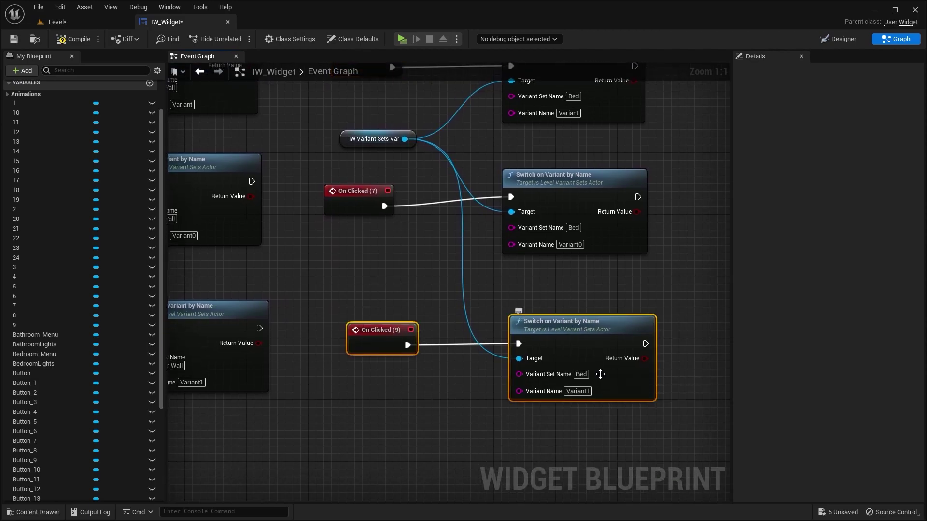
{"action": "key", "text": "Delete"}
{"action": "scroll", "coordinate": [600, 375], "scroll_direction": "down", "scroll_amount": 4}
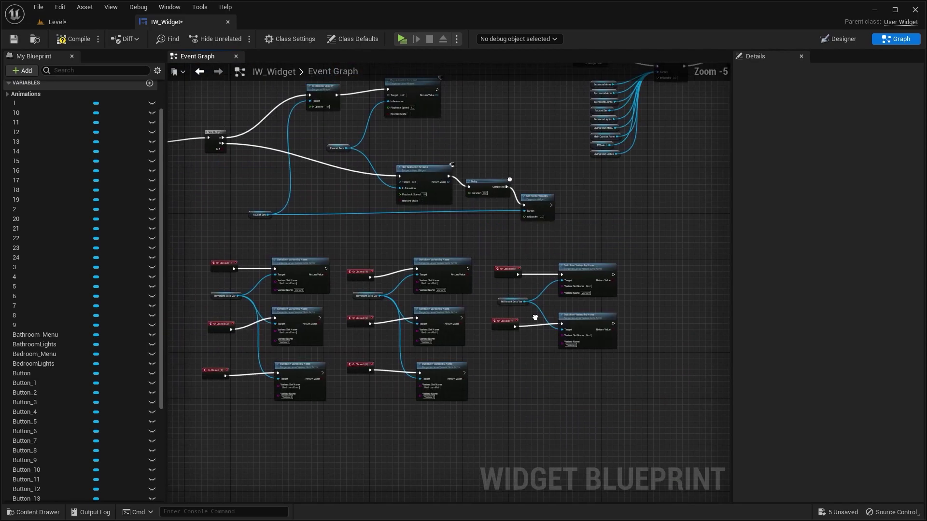
{"action": "scroll", "coordinate": [477, 314], "scroll_direction": "up", "scroll_amount": 2}
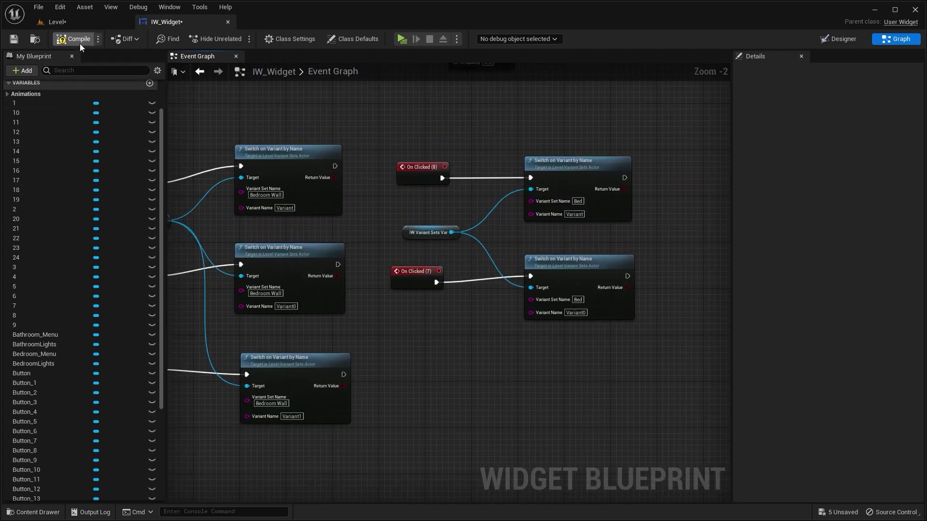
- Play the level in edit mode and alternate the light and red wood BED buttons to check the swapped finishes
{"action": "left_click", "coordinate": [80, 24]}
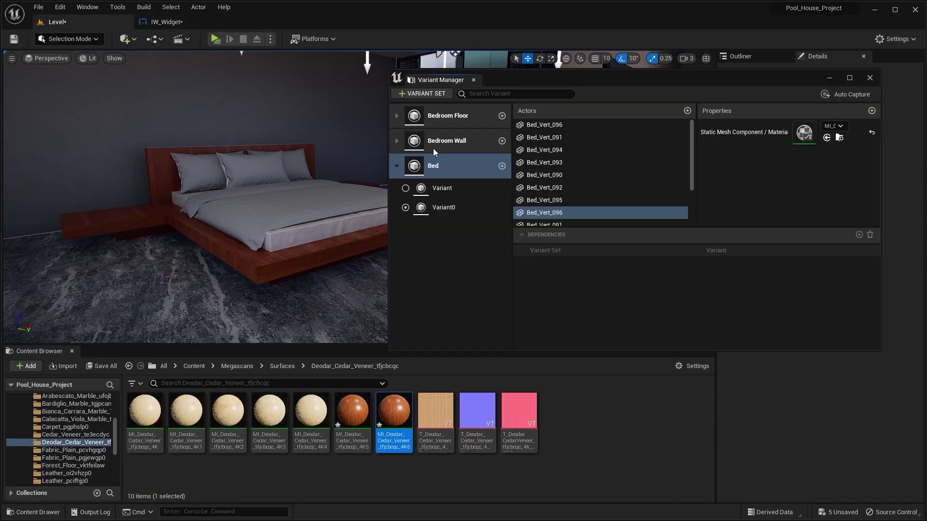
{"action": "left_click", "coordinate": [216, 39]}
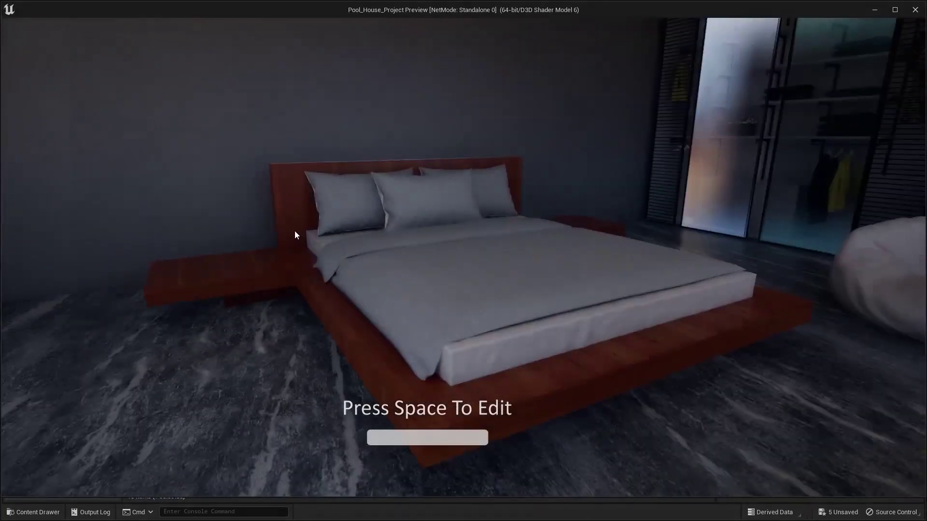
{"action": "key", "text": "space"}
{"action": "left_click", "coordinate": [38, 118]}
{"action": "left_click", "coordinate": [153, 141]}
{"action": "left_click", "coordinate": [137, 144]}
{"action": "left_click", "coordinate": [147, 143]}
{"action": "left_click", "coordinate": [132, 146]}
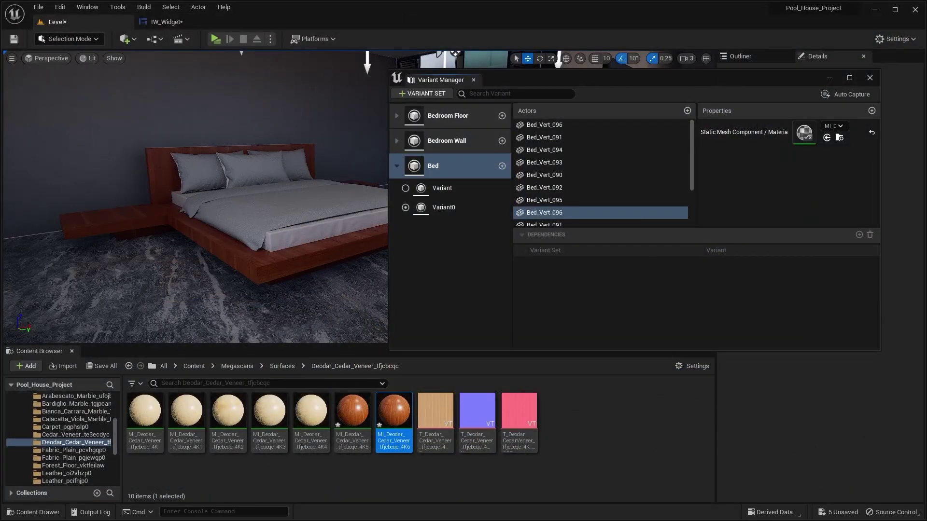
- Minimize the Variant Manager and open the Interactive_Walkthrough content folder
{"action": "right_click_drag", "start_coordinate": [252, 147], "coordinate": [289, 184]}
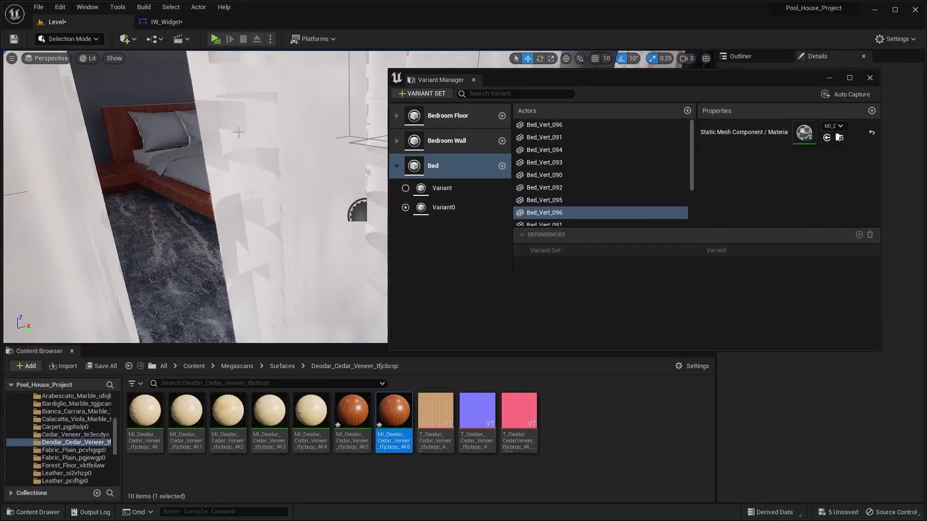
{"action": "right_click_drag", "start_coordinate": [288, 231], "coordinate": [446, 57]}
{"action": "right_click_drag", "start_coordinate": [256, 181], "coordinate": [223, 191]}
{"action": "left_click_drag", "start_coordinate": [653, 81], "coordinate": [578, 273]}
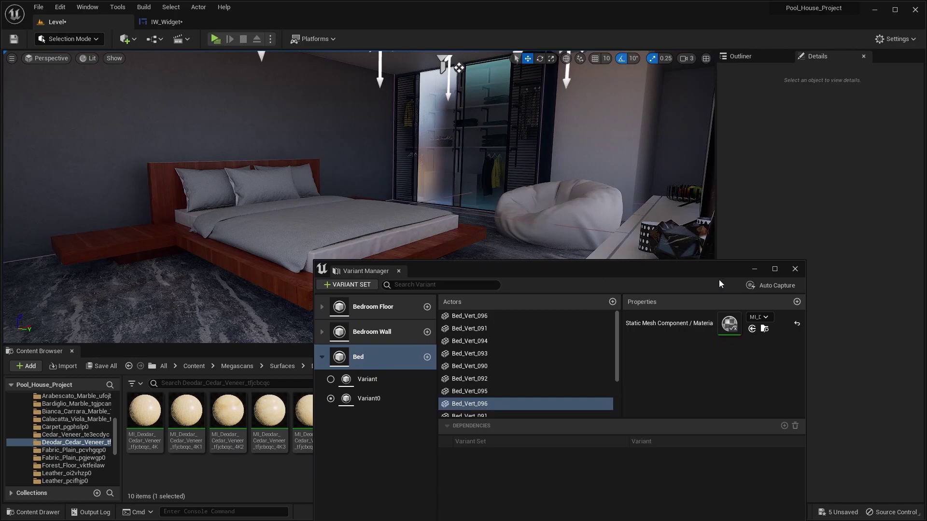
{"action": "left_click", "coordinate": [753, 270]}
{"action": "scroll", "coordinate": [63, 422], "scroll_direction": "up", "scroll_amount": 8}
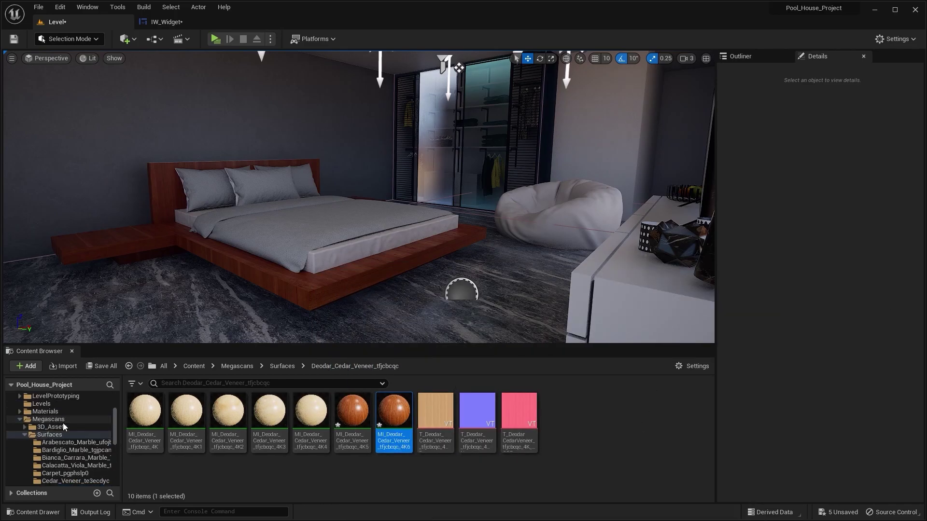
{"action": "left_click", "coordinate": [73, 458]}
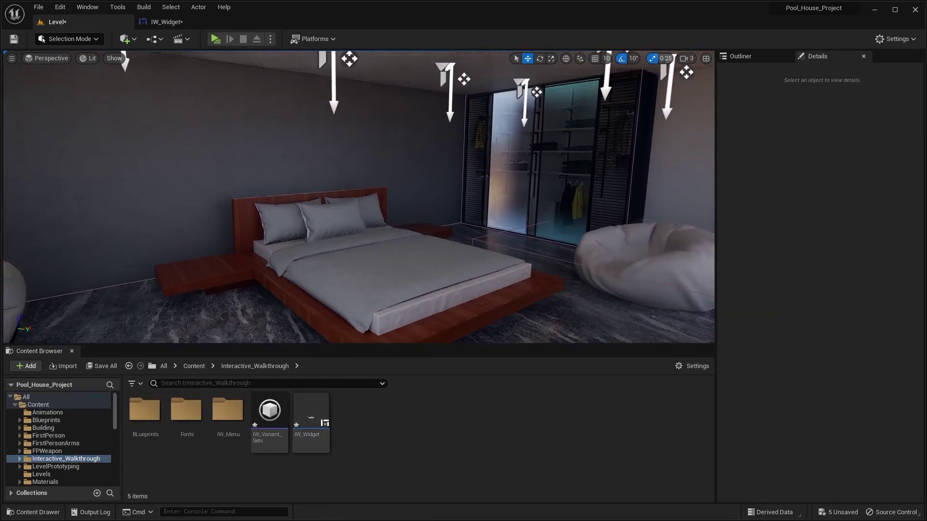
- Select the front pillow on the bed, then open IW_Variant_Sets and collapse the Bed variant set
{"action": "left_click", "coordinate": [365, 204]}
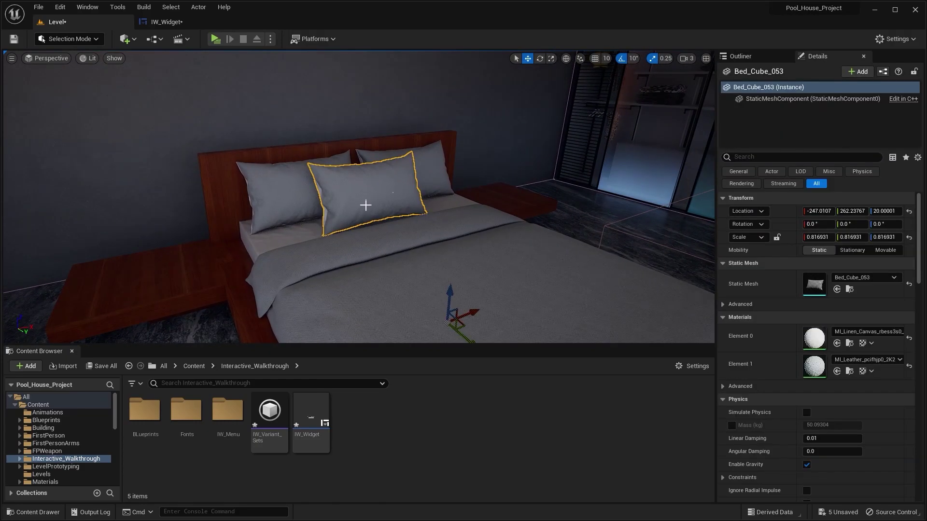
{"action": "right_click_drag", "start_coordinate": [487, 303], "coordinate": [548, 289]}
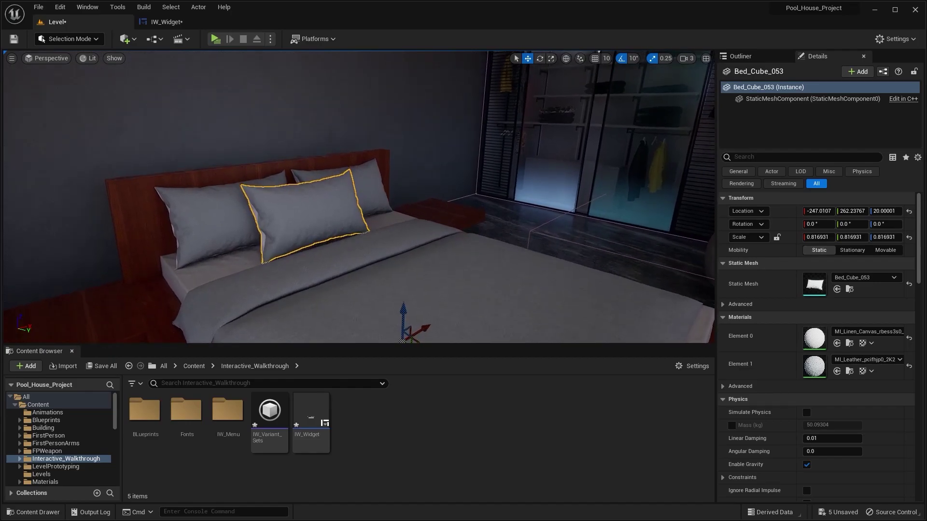
{"action": "double_click", "coordinate": [269, 411]}
{"action": "left_click_drag", "start_coordinate": [534, 271], "coordinate": [634, 163]}
{"action": "left_click", "coordinate": [421, 248]}
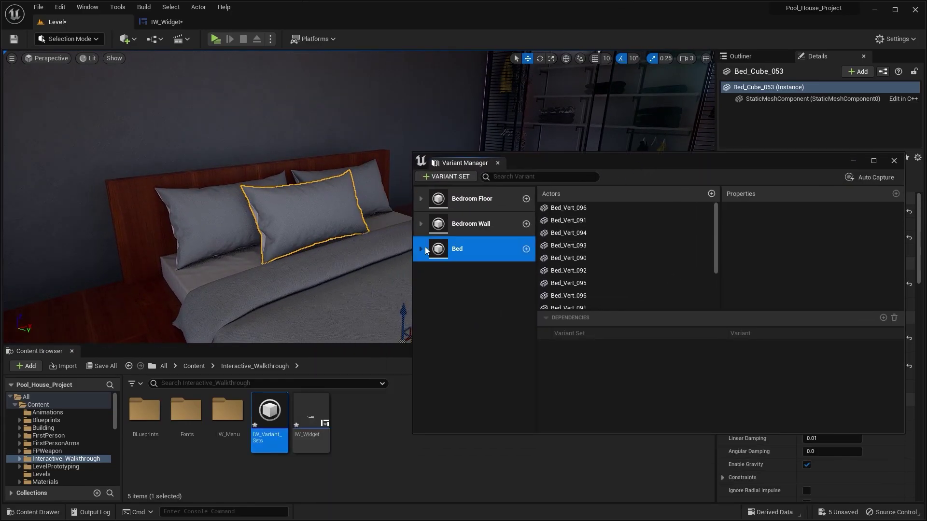
- Add a new variant set and name it Cushion
{"action": "left_click", "coordinate": [458, 178]}
{"action": "left_click", "coordinate": [468, 284]}
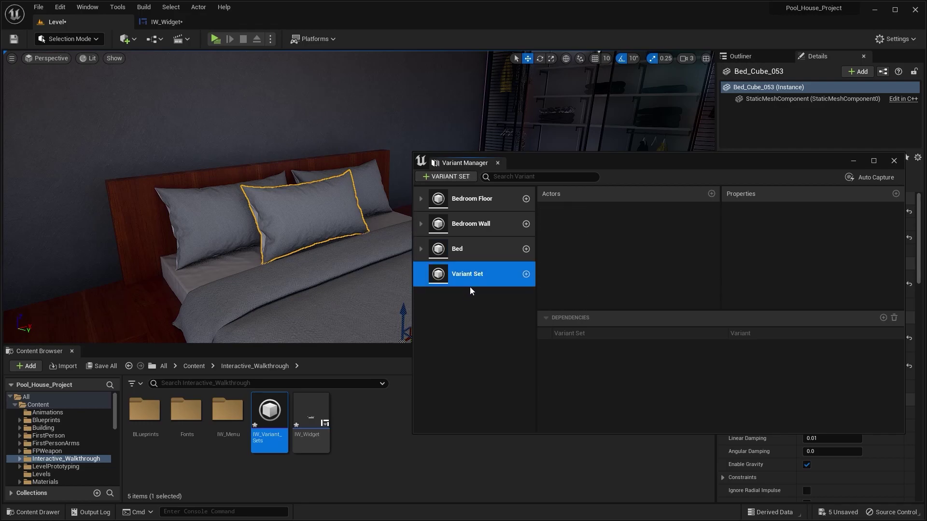
{"action": "double_click", "coordinate": [470, 279]}
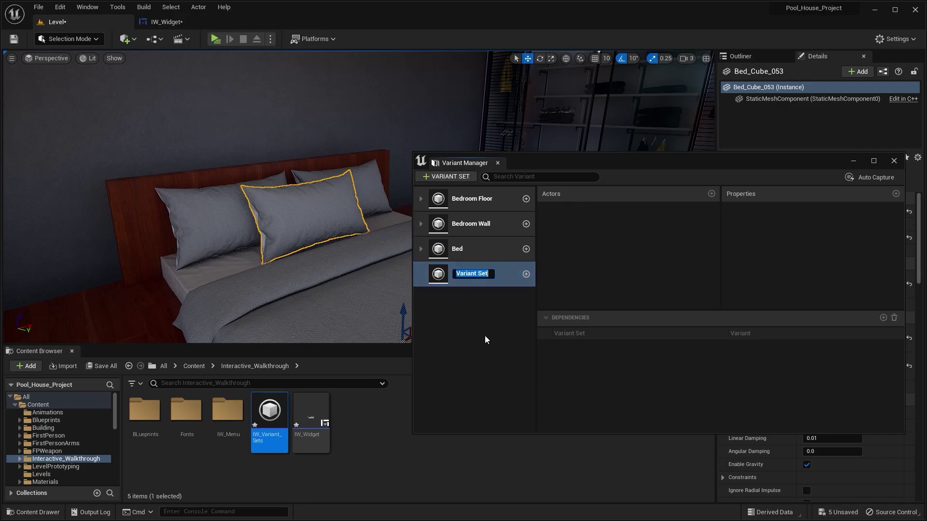
{"action": "type", "text": "Cushion"}
{"action": "key", "text": "Return"}
{"action": "left_click", "coordinate": [485, 336]}
{"action": "left_click", "coordinate": [473, 279]}
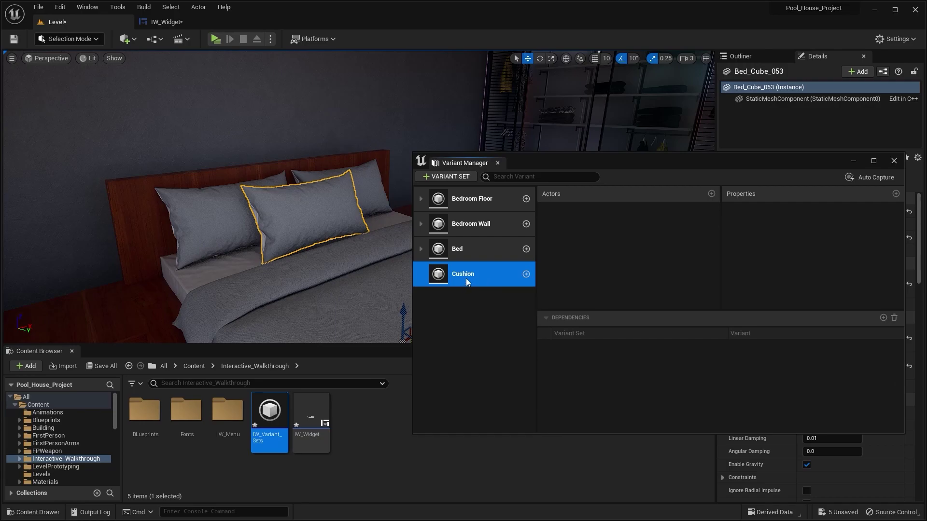
- Add a variant to the Cushion set and bind Bed_Cube_053 to it, capturing its Material[0] and Material[1] properties
{"action": "left_click", "coordinate": [526, 274]}
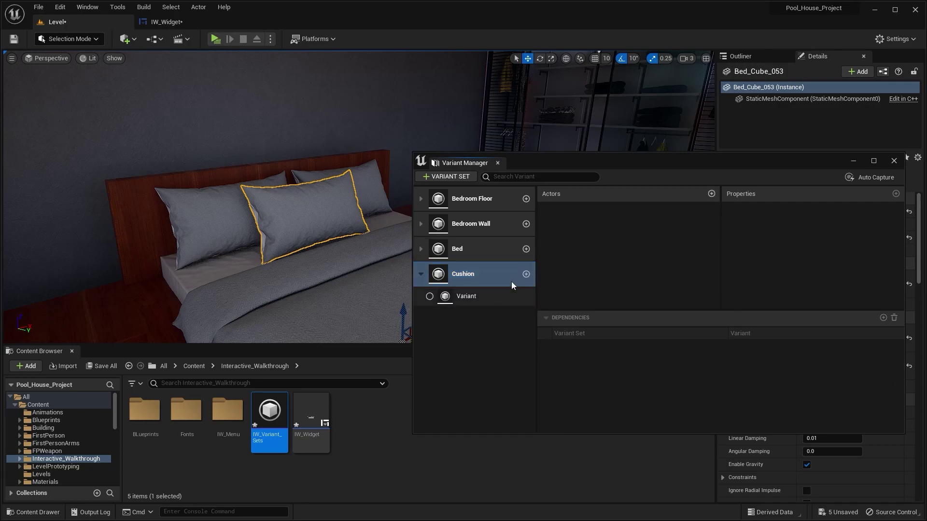
{"action": "left_click", "coordinate": [483, 296]}
{"action": "left_click_drag", "start_coordinate": [609, 166], "coordinate": [279, 280]}
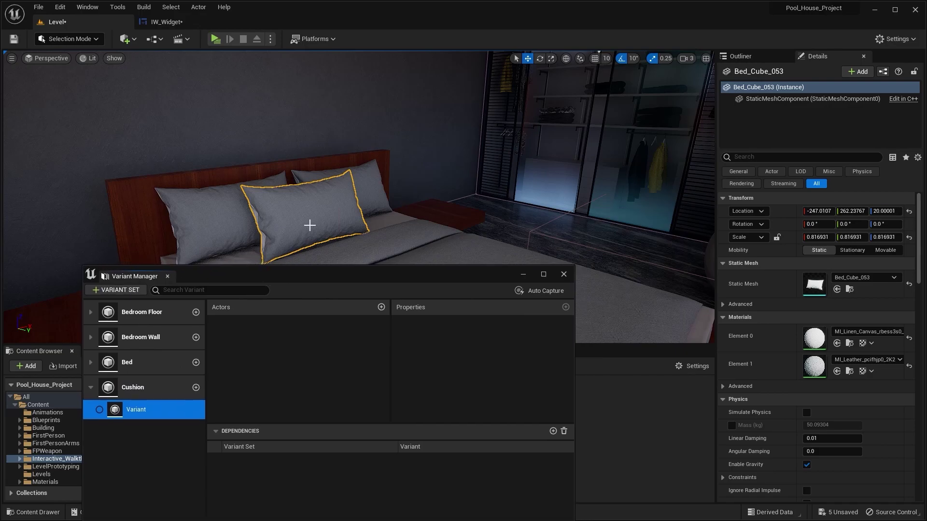
{"action": "left_click", "coordinate": [742, 56]}
{"action": "left_click_drag", "start_coordinate": [789, 225], "coordinate": [308, 343]}
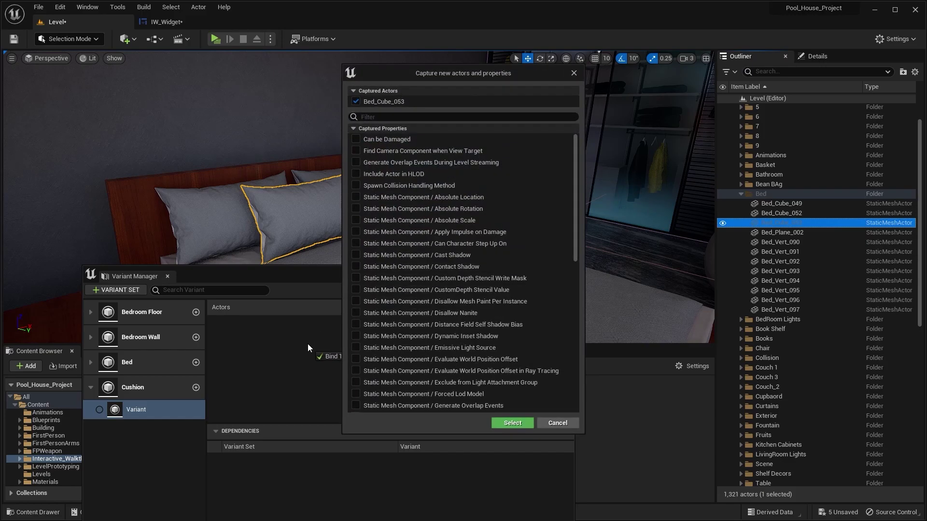
{"action": "left_click", "coordinate": [392, 118]}
{"action": "type", "text": "materia"}
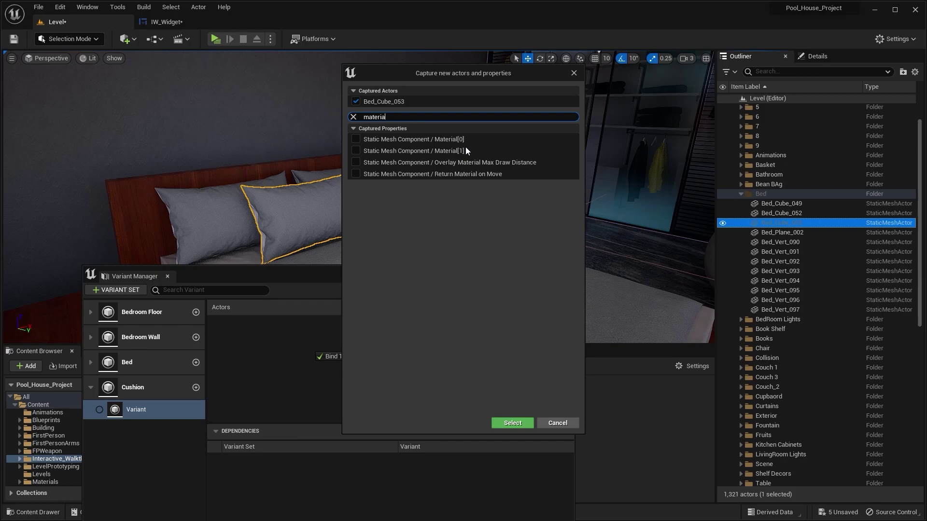
{"action": "left_click", "coordinate": [356, 139]}
{"action": "left_click", "coordinate": [356, 150]}
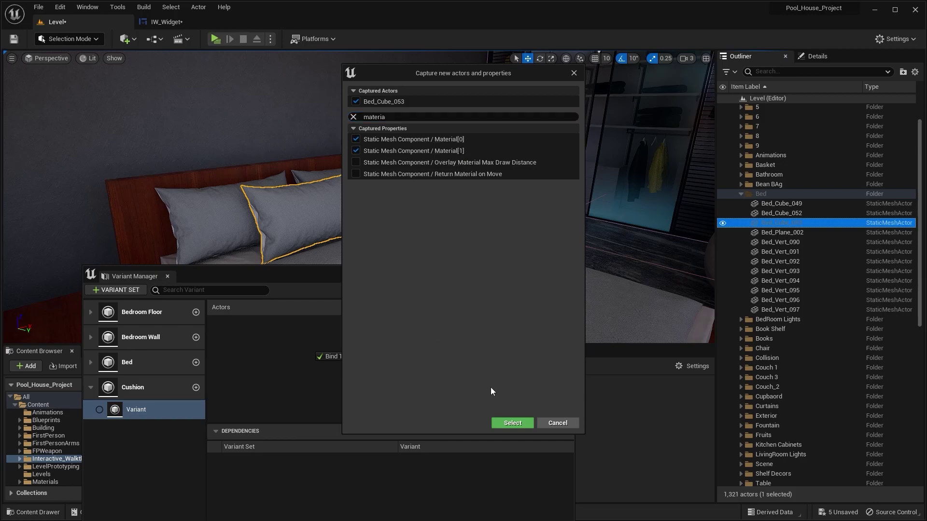
{"action": "left_click", "coordinate": [512, 422]}
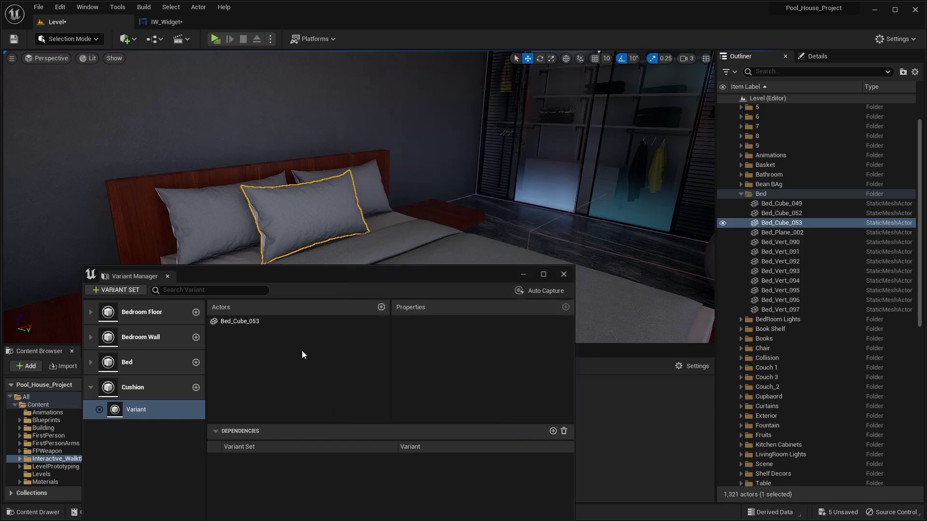
{"action": "left_click", "coordinate": [256, 322]}
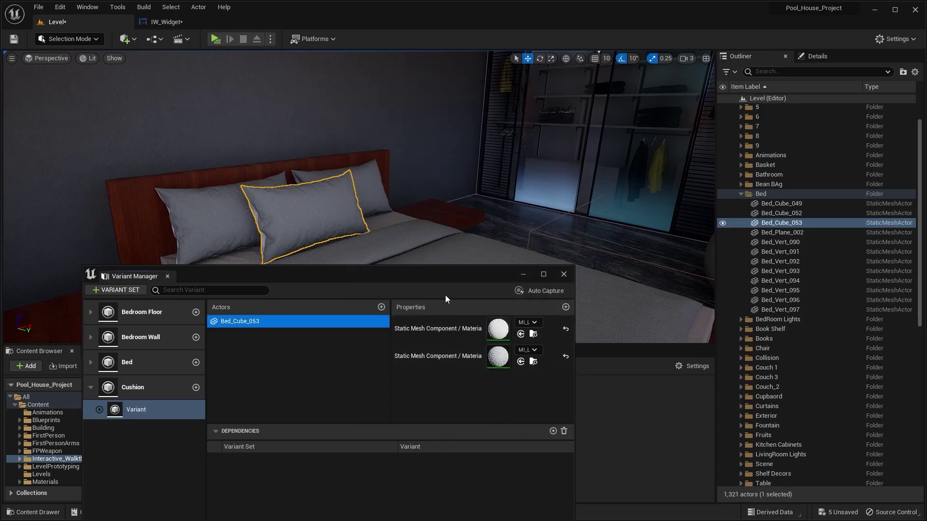
- Duplicate the Cushion variant twice to create Variant0 and Variant1
{"action": "left_click", "coordinate": [136, 410]}
{"action": "key", "text": "ctrl+d"}
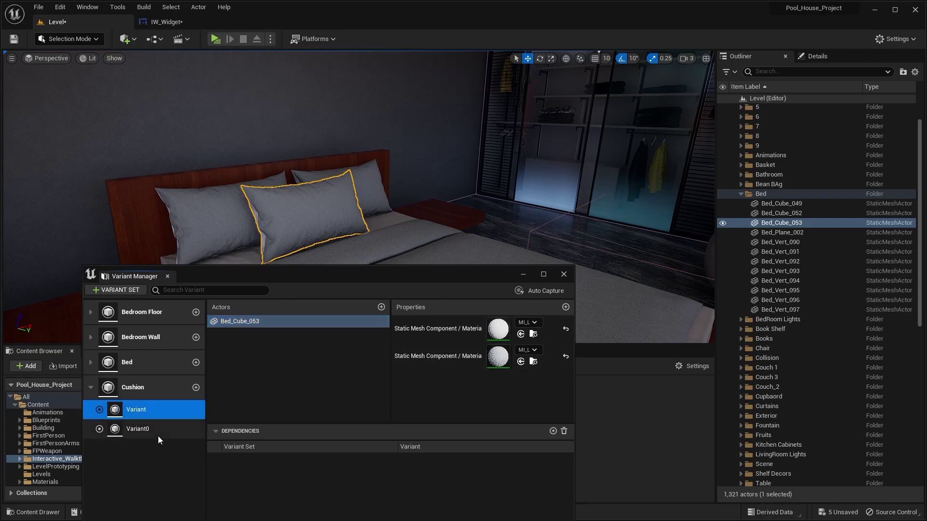
{"action": "left_click", "coordinate": [158, 436]}
{"action": "key", "text": "ctrl+d"}
{"action": "left_click", "coordinate": [149, 410]}
- Select Cushion's Variant0 and locate the purple couch cushion's material, MI_Carpet_pgphslp0_4K, in the content folders
{"action": "left_click", "coordinate": [143, 430]}
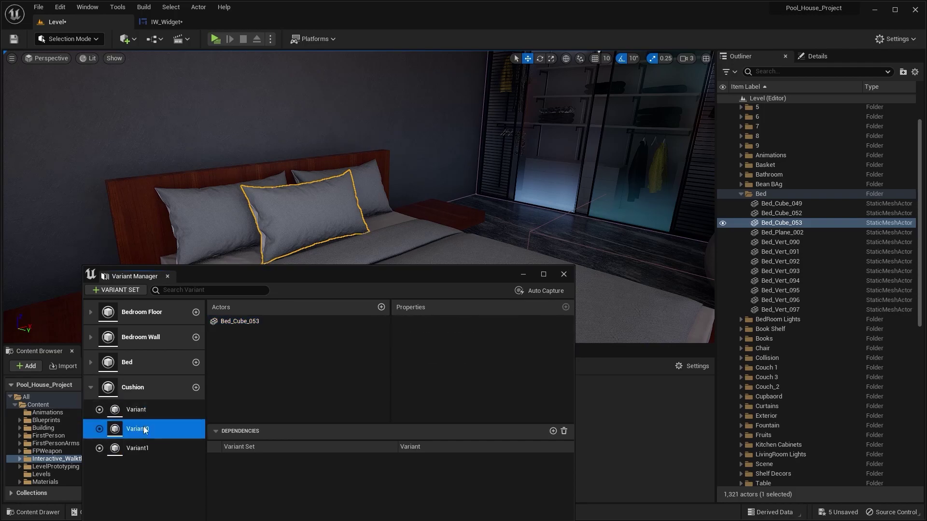
{"action": "right_click_drag", "start_coordinate": [306, 196], "coordinate": [521, 237]}
{"action": "key", "text": "w"}
{"action": "key", "text": "w"}
{"action": "key", "text": "w"}
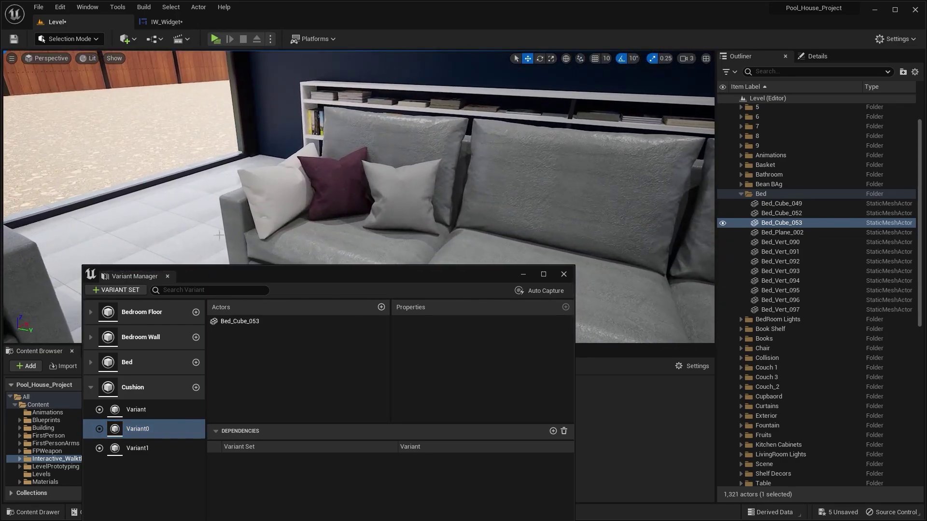
{"action": "left_click", "coordinate": [320, 175]}
{"action": "left_click", "coordinate": [817, 56]}
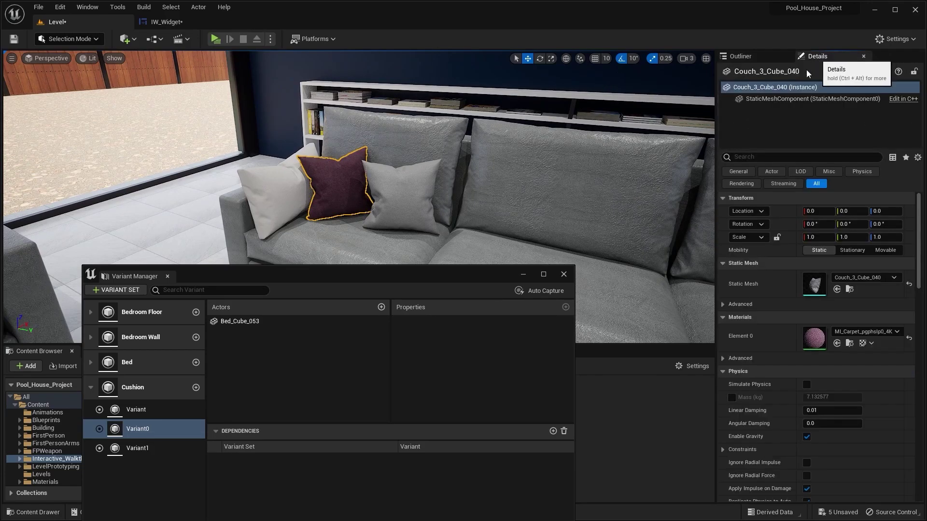
{"action": "left_click", "coordinate": [850, 342]}
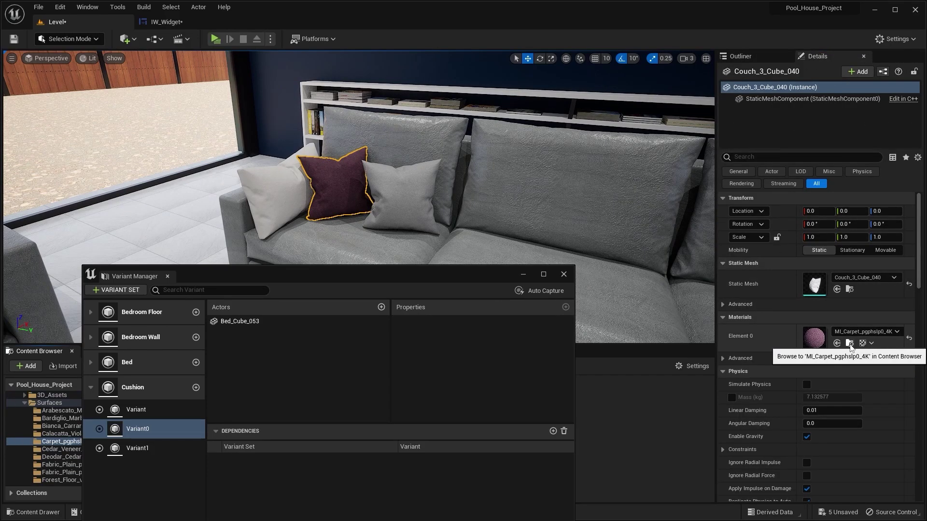
- Assign MI_Carpet_pgphslp0_4K to the second material property of Bed_Cube_053 in Variant0
{"action": "left_click", "coordinate": [348, 321]}
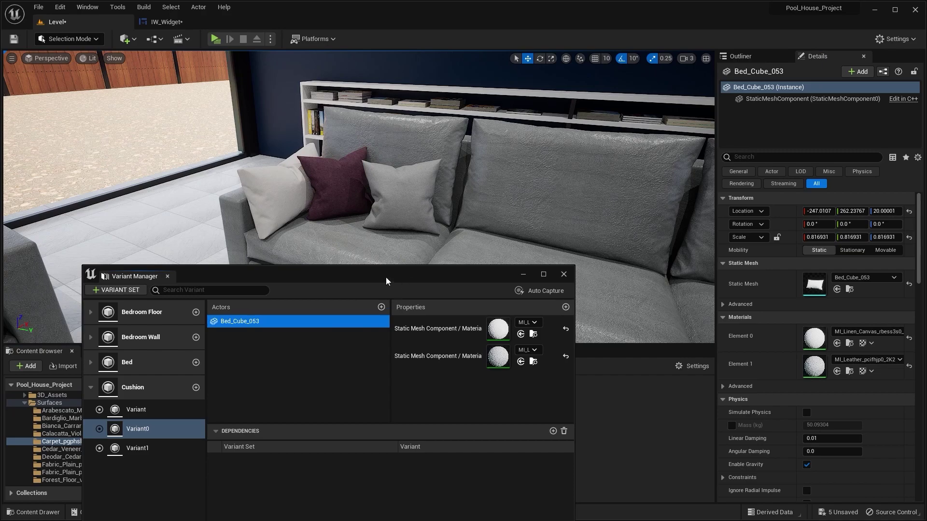
{"action": "left_click_drag", "start_coordinate": [386, 281], "coordinate": [651, 120]}
{"action": "left_click_drag", "start_coordinate": [145, 410], "coordinate": [770, 195]}
- Select Cushion's Variant1 and locate the fabric material of the throw draped over the couch in the content folders
{"action": "left_click_drag", "start_coordinate": [546, 112], "coordinate": [358, 270]}
{"action": "left_click", "coordinate": [215, 447]}
{"action": "right_click_drag", "start_coordinate": [368, 152], "coordinate": [483, 183]}
{"action": "left_click", "coordinate": [410, 125]}
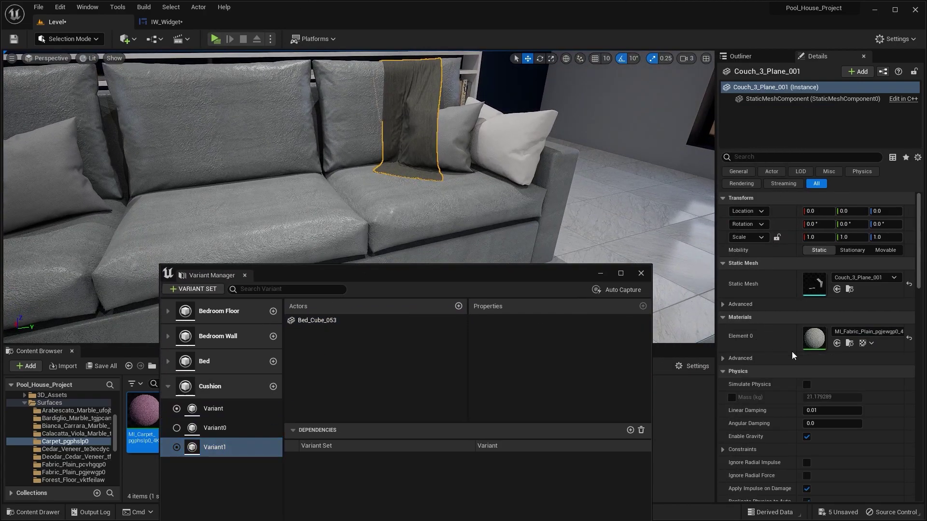
{"action": "left_click", "coordinate": [850, 343]}
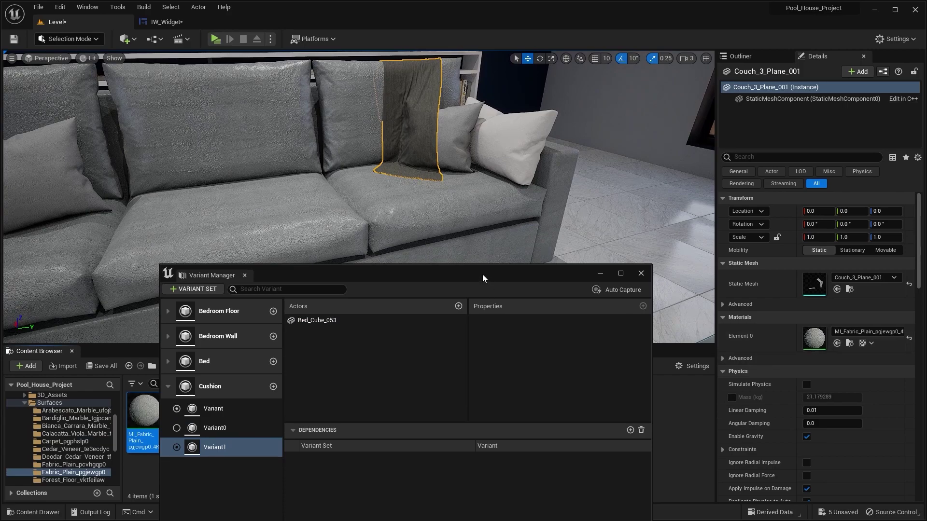
- Assign the Fabric_Plain_pgjewgp0 material to the second material property of Bed_Cube_053 in Variant1
{"action": "left_click_drag", "start_coordinate": [483, 279], "coordinate": [642, 161]}
{"action": "left_click", "coordinate": [512, 203]}
{"action": "left_click_drag", "start_coordinate": [144, 409], "coordinate": [735, 238]}
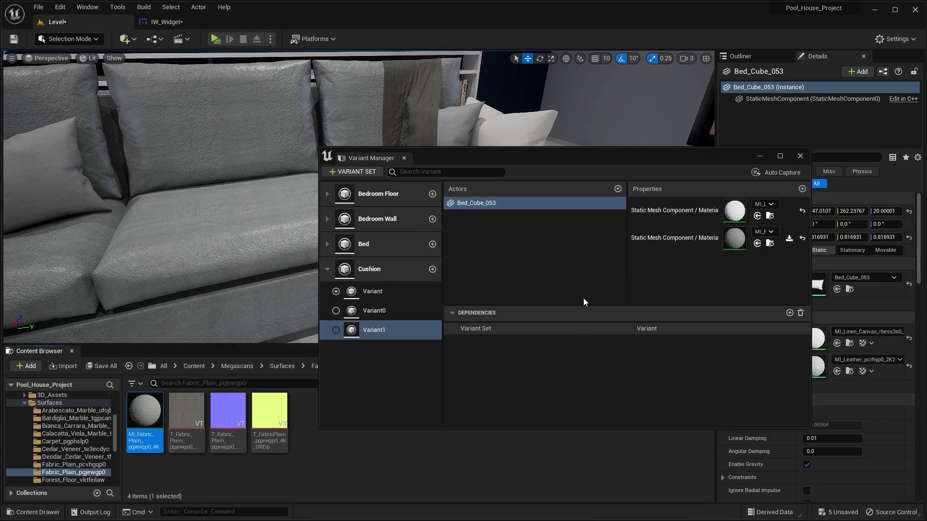
{"action": "left_click_drag", "start_coordinate": [537, 163], "coordinate": [429, 188]}
- Return to the bed, activate Cushion's Variant0 and Variant1 in turn to check the pillow materials, and minimize the Variant Manager
{"action": "right_click_drag", "start_coordinate": [418, 145], "coordinate": [367, 135]}
{"action": "key", "text": "w"}
{"action": "key", "text": "w"}
{"action": "key", "text": "w"}
{"action": "left_click_drag", "start_coordinate": [469, 181], "coordinate": [776, 95]}
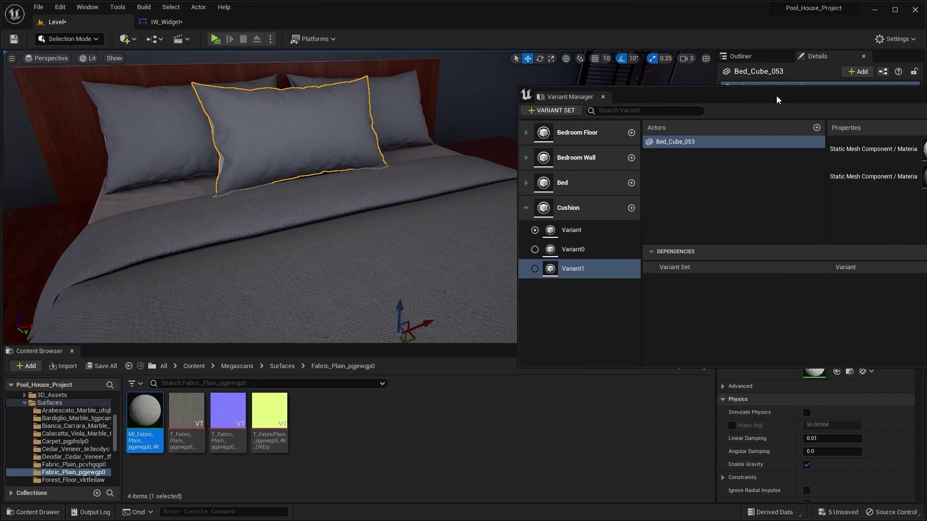
{"action": "right_click_drag", "start_coordinate": [306, 184], "coordinate": [270, 200]}
{"action": "left_click", "coordinate": [520, 259]}
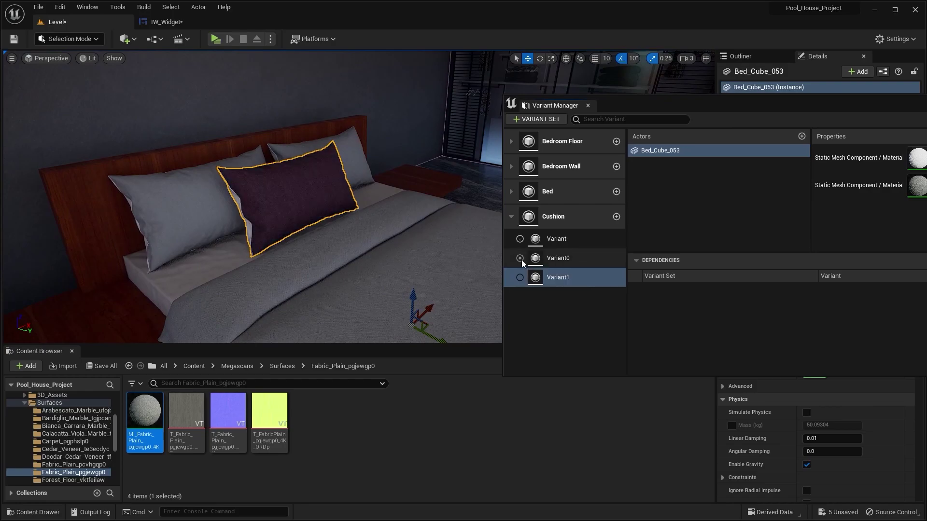
{"action": "left_click_drag", "start_coordinate": [731, 105], "coordinate": [663, 114]}
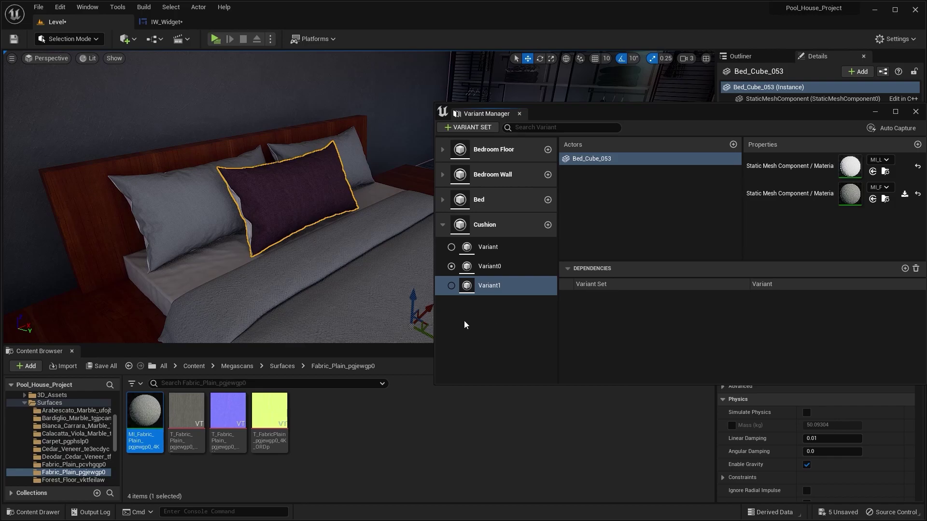
{"action": "left_click", "coordinate": [448, 287]}
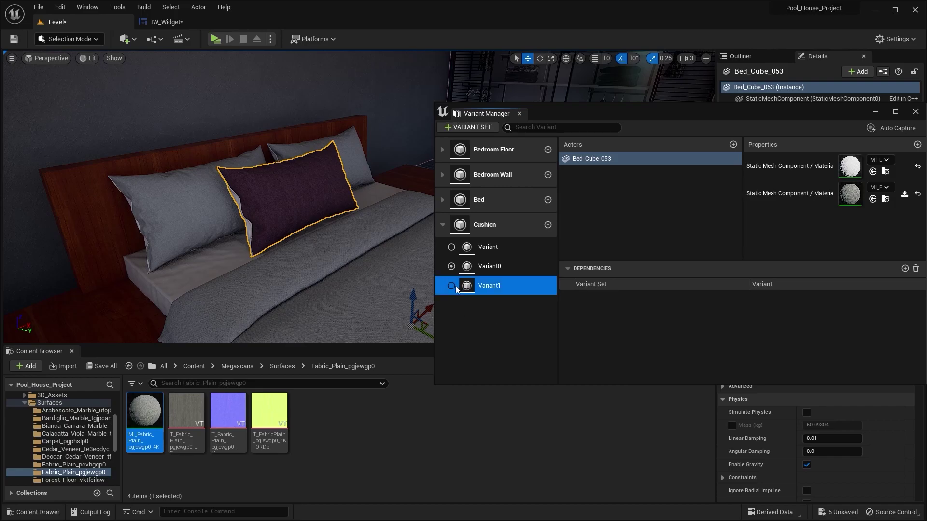
{"action": "left_click", "coordinate": [451, 286]}
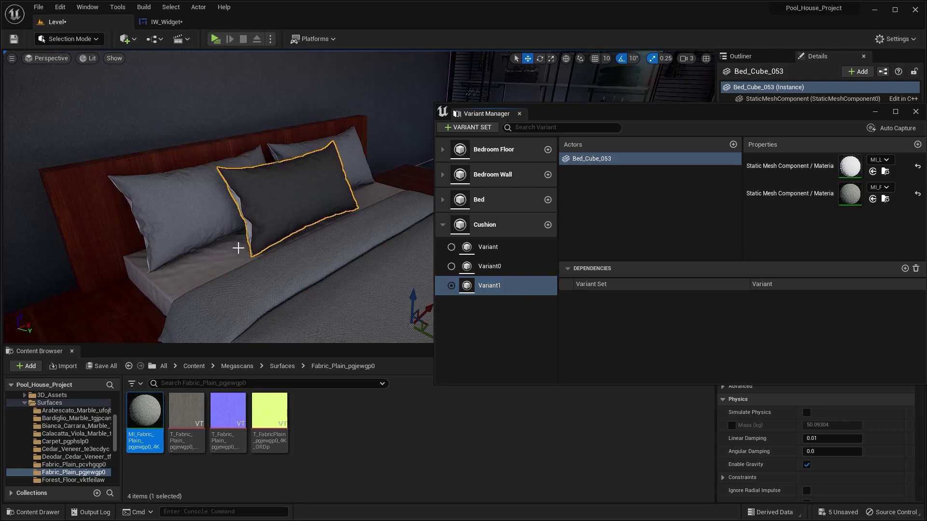
{"action": "left_click_drag", "start_coordinate": [706, 122], "coordinate": [563, 161]}
{"action": "left_click", "coordinate": [729, 154]}
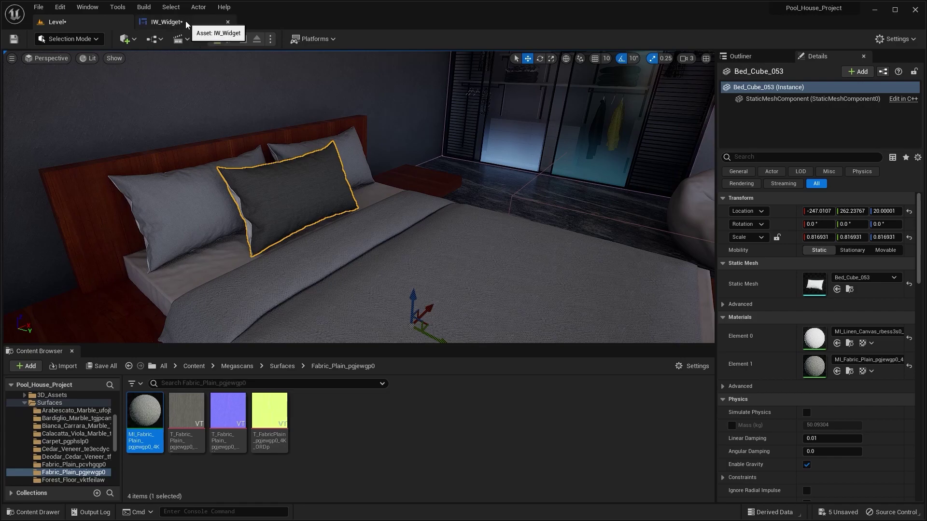
- Copy and paste the three Bedroom Wall switch nodes together with their variant sets reference in IW_Widget's event graph
{"action": "left_click", "coordinate": [165, 21]}
{"action": "scroll", "coordinate": [444, 301], "scroll_direction": "down", "scroll_amount": 4}
{"action": "right_click_drag", "start_coordinate": [443, 302], "coordinate": [496, 319]}
{"action": "scroll", "coordinate": [442, 305], "scroll_direction": "up", "scroll_amount": 3}
{"action": "key", "text": "ctrl+z"}
{"action": "left_click_drag", "start_coordinate": [426, 116], "coordinate": [362, 338]}
{"action": "left_click", "coordinate": [249, 198], "text": "ctrl"}
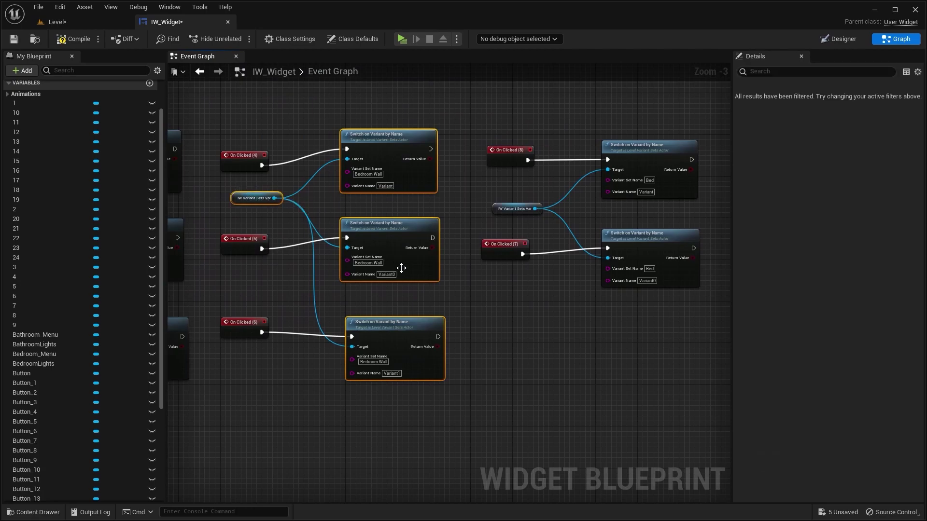
{"action": "key", "text": "ctrl+c"}
{"action": "key", "text": "ctrl+v"}
- Move the pasted switch nodes and their reference into the empty graph area beyond the Bed switch nodes
{"action": "scroll", "coordinate": [416, 287], "scroll_direction": "down", "scroll_amount": 3}
{"action": "right_click_drag", "start_coordinate": [497, 312], "coordinate": [434, 308]}
{"action": "left_click_drag", "start_coordinate": [389, 291], "coordinate": [560, 258]}
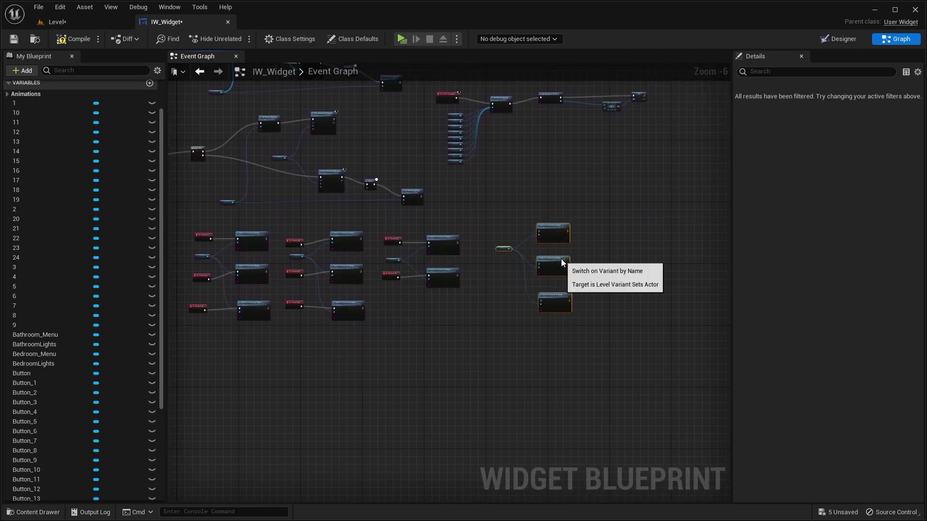
{"action": "scroll", "coordinate": [481, 293], "scroll_direction": "up", "scroll_amount": 4}
{"action": "scroll", "coordinate": [502, 314], "scroll_direction": "down", "scroll_amount": 2}
{"action": "left_click", "coordinate": [496, 336]}
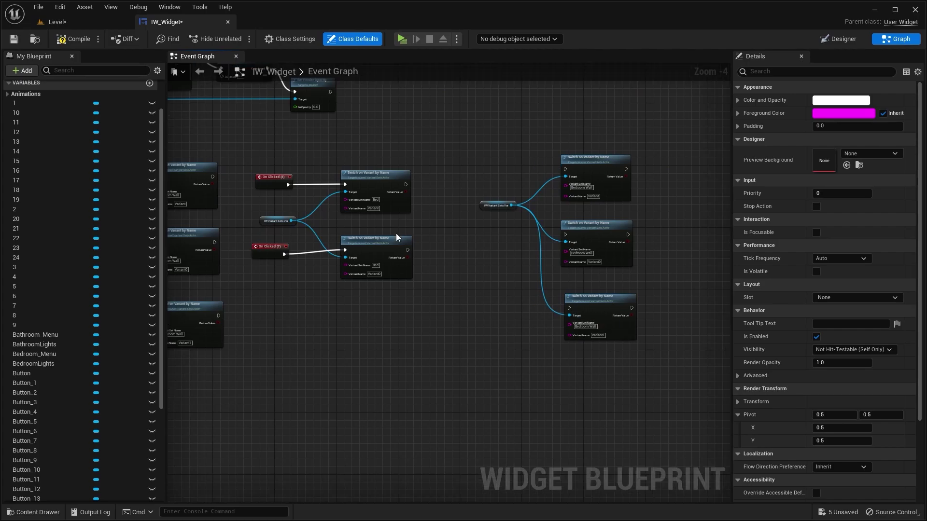
- Set In Opacity to 1.0 on the Set Render Opacity node following Event Pre Construct and compile the widget blueprint
{"action": "scroll", "coordinate": [537, 251], "scroll_direction": "down", "scroll_amount": 3}
{"action": "right_click_drag", "start_coordinate": [484, 153], "coordinate": [453, 241]}
{"action": "scroll", "coordinate": [452, 241], "scroll_direction": "up", "scroll_amount": 7}
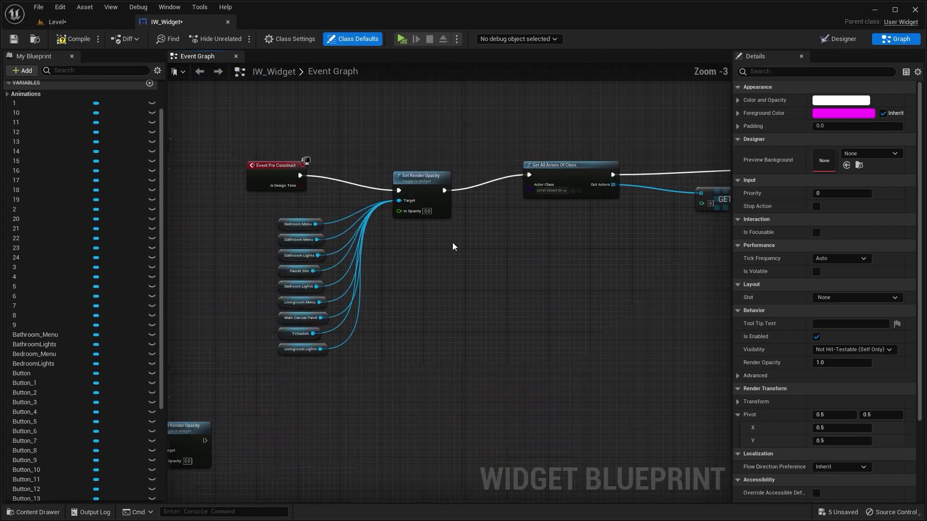
{"action": "left_click_drag", "start_coordinate": [426, 196], "coordinate": [424, 197]}
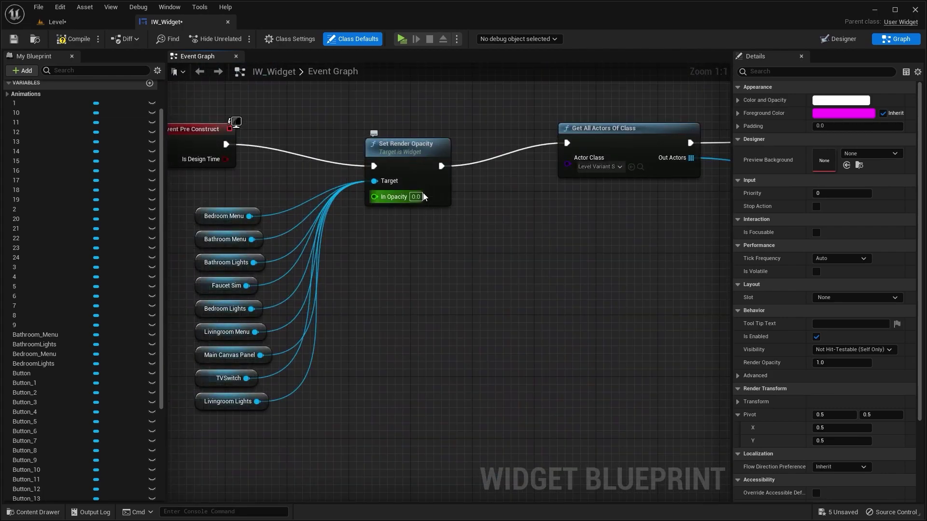
{"action": "left_click", "coordinate": [418, 189]}
{"action": "left_click", "coordinate": [415, 196]}
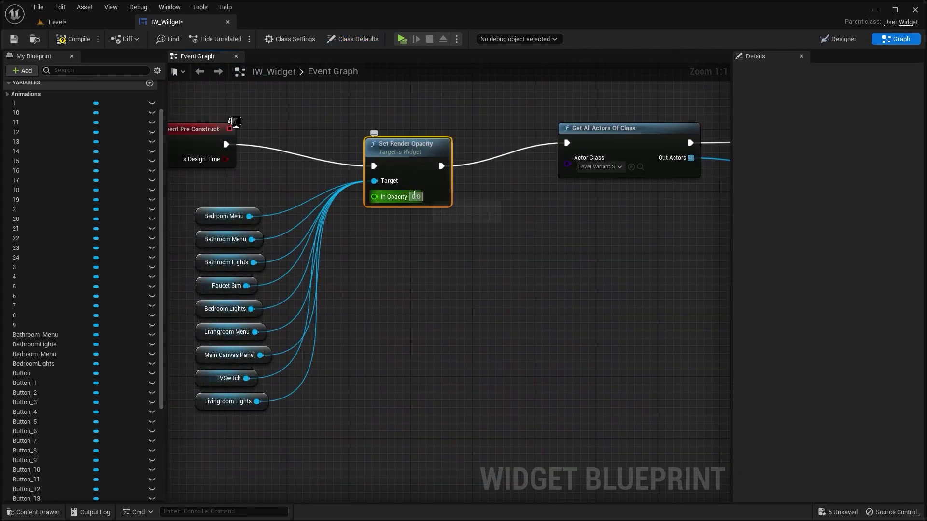
{"action": "type", "text": "1"}
{"action": "key", "text": "Return"}
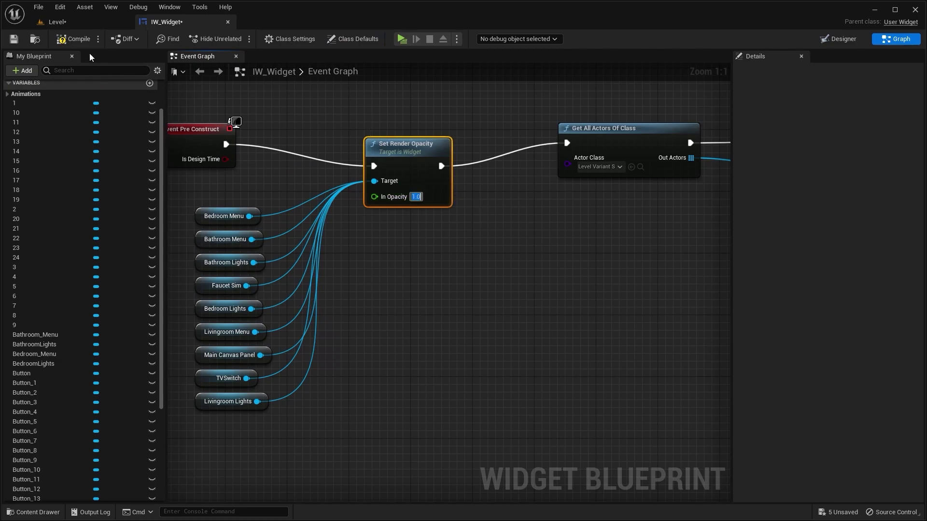
{"action": "left_click", "coordinate": [83, 41]}
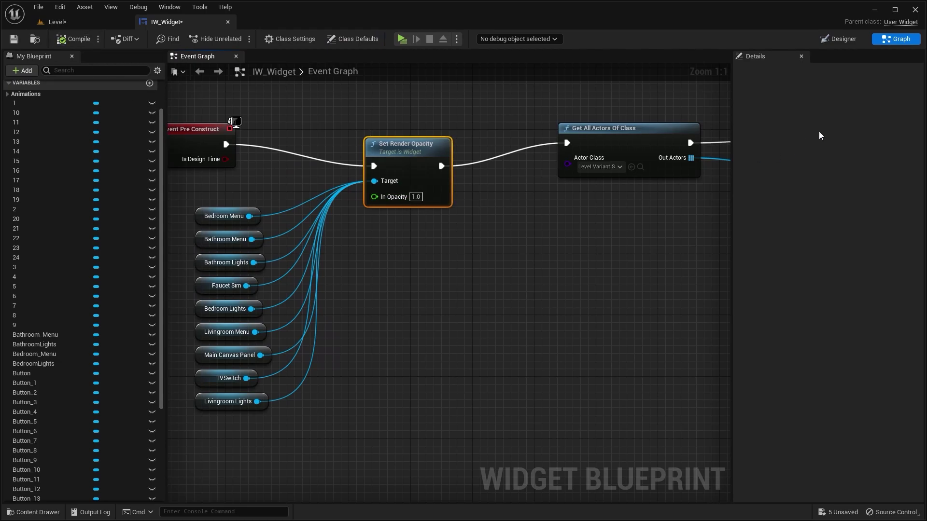
- Open IW_Widget's visual layout and bring the bed, sofa, toilet and TV icons of the main canvas into view
{"action": "left_click", "coordinate": [839, 38]}
{"action": "right_click_drag", "start_coordinate": [213, 204], "coordinate": [358, 233]}
{"action": "scroll", "coordinate": [453, 206], "scroll_direction": "up", "scroll_amount": 1}
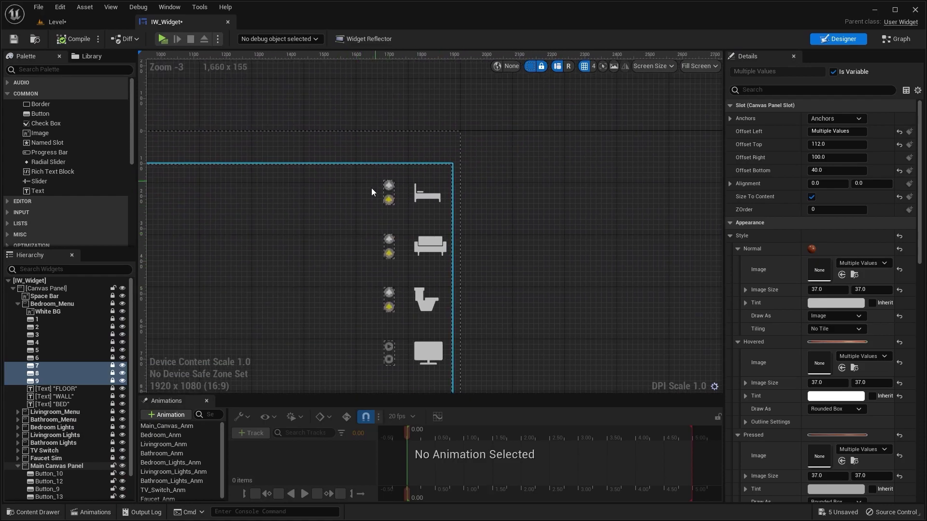